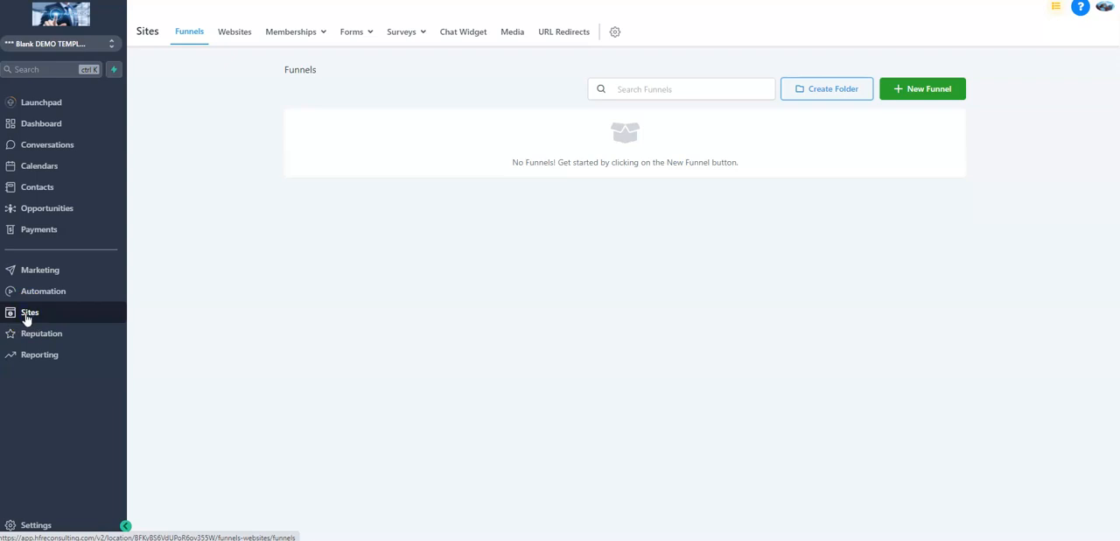
Create a new survey in the survey builder and bring up the standard fields available for Slide 1
{"action": "mouse_move", "coordinate": [406, 31]}
{"action": "left_click", "coordinate": [383, 57]}
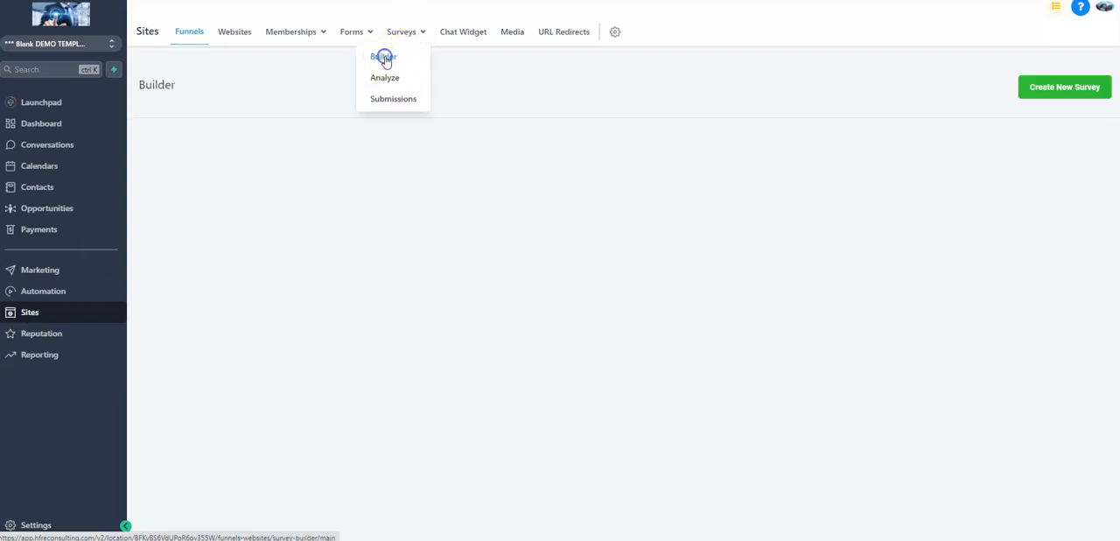
{"action": "left_click", "coordinate": [1085, 88]}
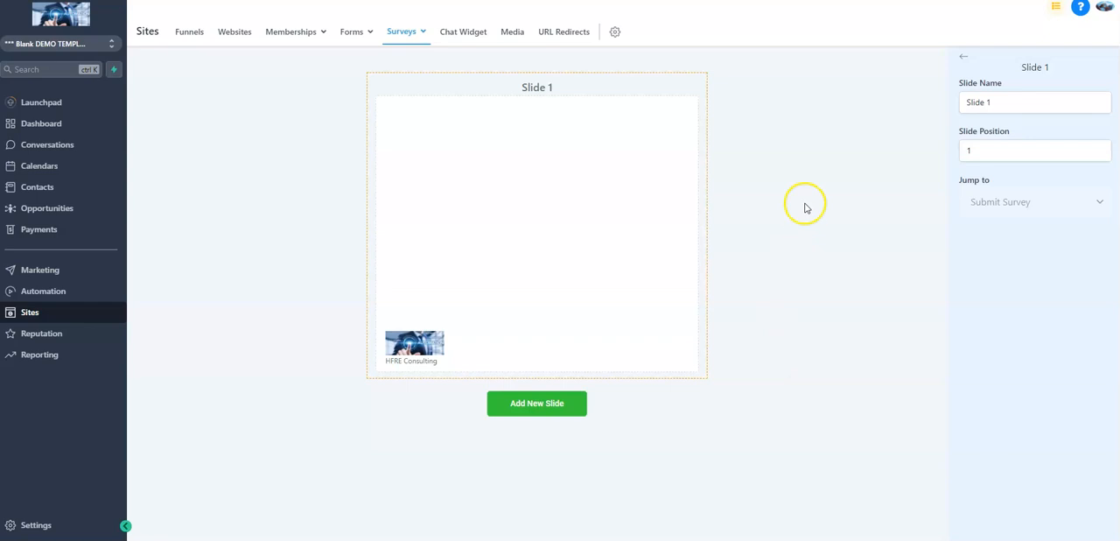
{"action": "left_click", "coordinate": [790, 145]}
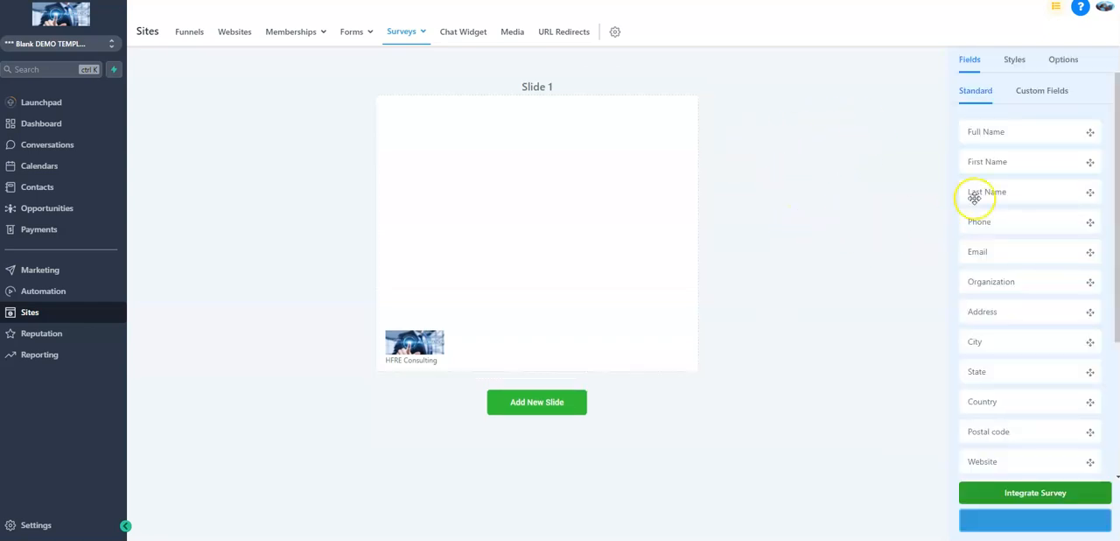
Add the standard First Name, Last Name, Phone and Email fields to Slide 1 in that order
{"action": "left_click_drag", "start_coordinate": [999, 162], "coordinate": [652, 160]}
{"action": "left_click_drag", "start_coordinate": [963, 191], "coordinate": [663, 175]}
{"action": "left_click_drag", "start_coordinate": [974, 217], "coordinate": [605, 237]}
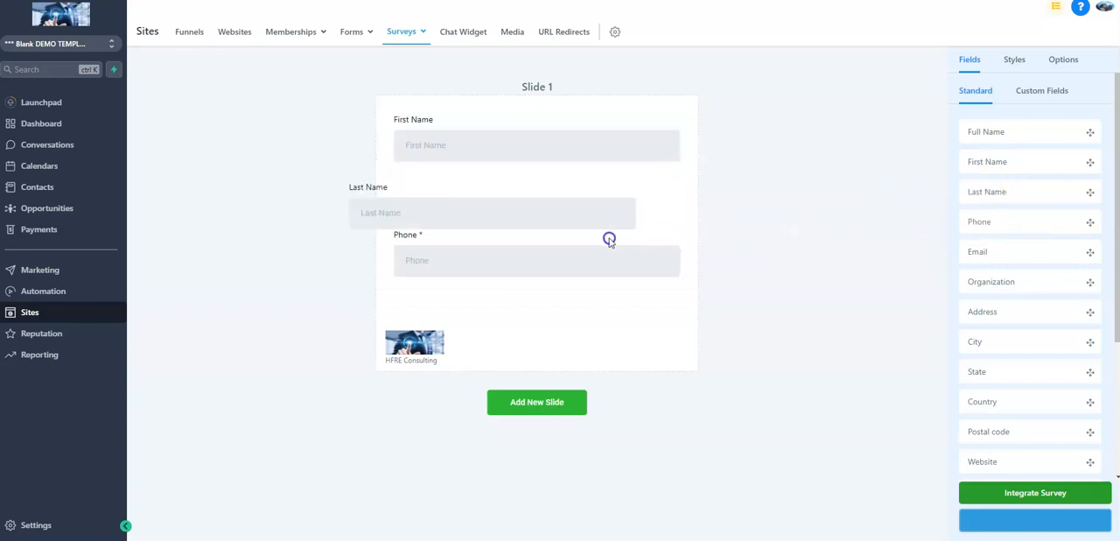
{"action": "left_click", "coordinate": [867, 166]}
{"action": "left_click_drag", "start_coordinate": [1012, 255], "coordinate": [648, 302]}
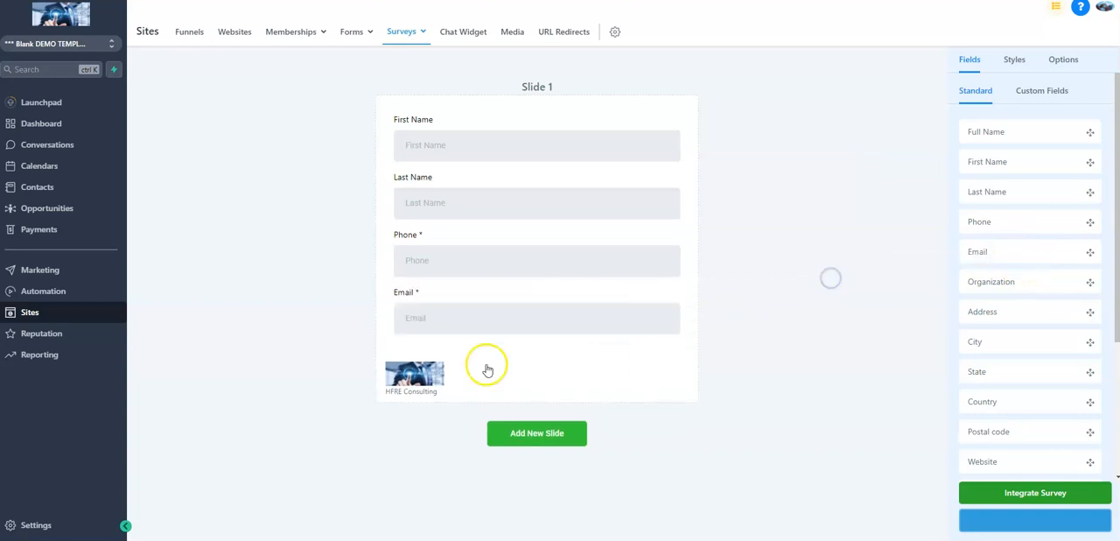
Turn off Agency Branding in the survey's style settings
{"action": "left_click", "coordinate": [1068, 66]}
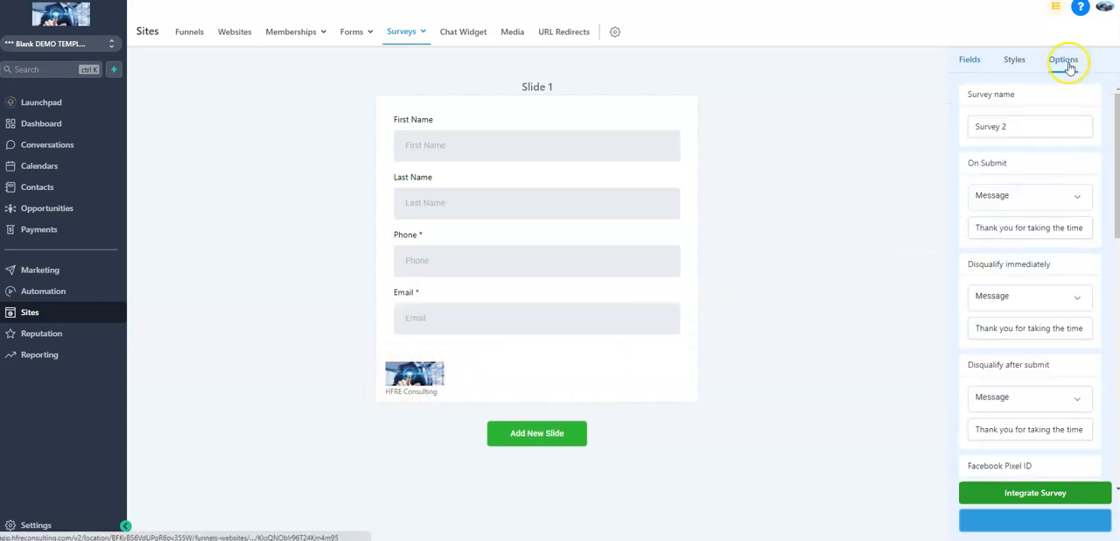
{"action": "left_click", "coordinate": [1009, 64]}
{"action": "scroll", "coordinate": [1038, 251], "scroll_direction": "down", "scroll_amount": 3}
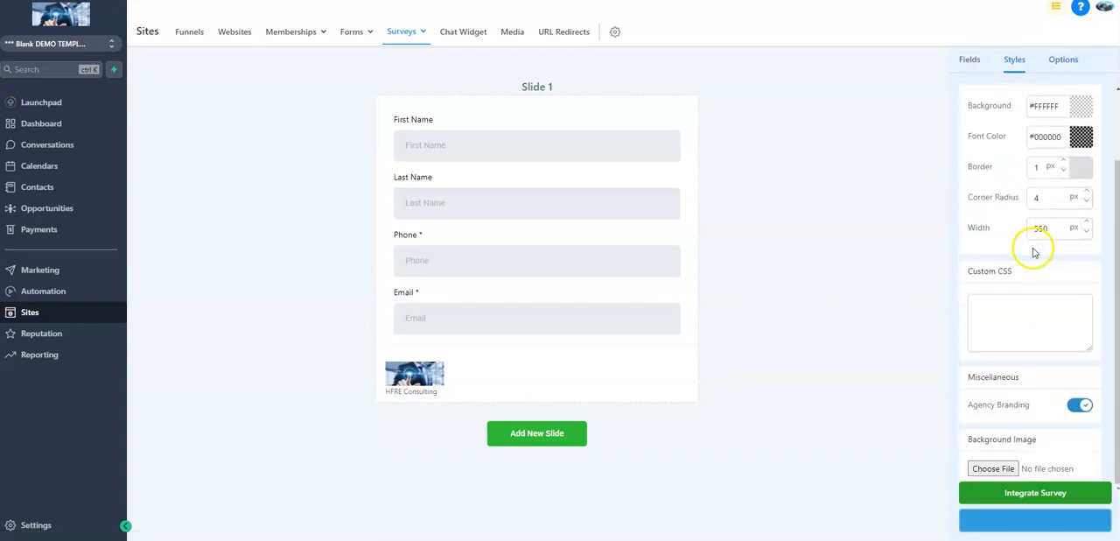
{"action": "left_click", "coordinate": [1080, 406]}
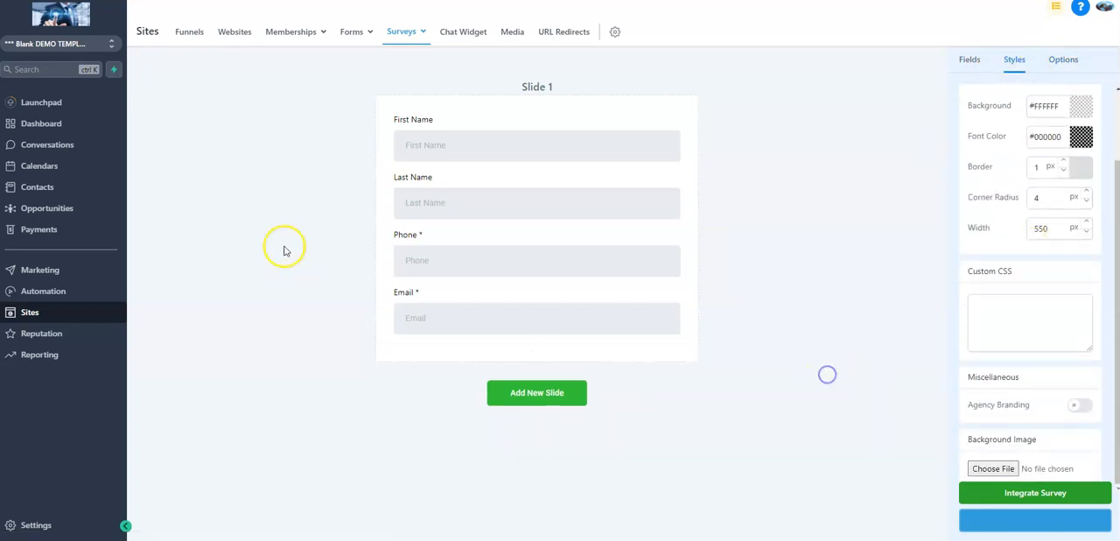
{"action": "left_click", "coordinate": [873, 237]}
{"action": "scroll", "coordinate": [1028, 294], "scroll_direction": "up", "scroll_amount": 3}
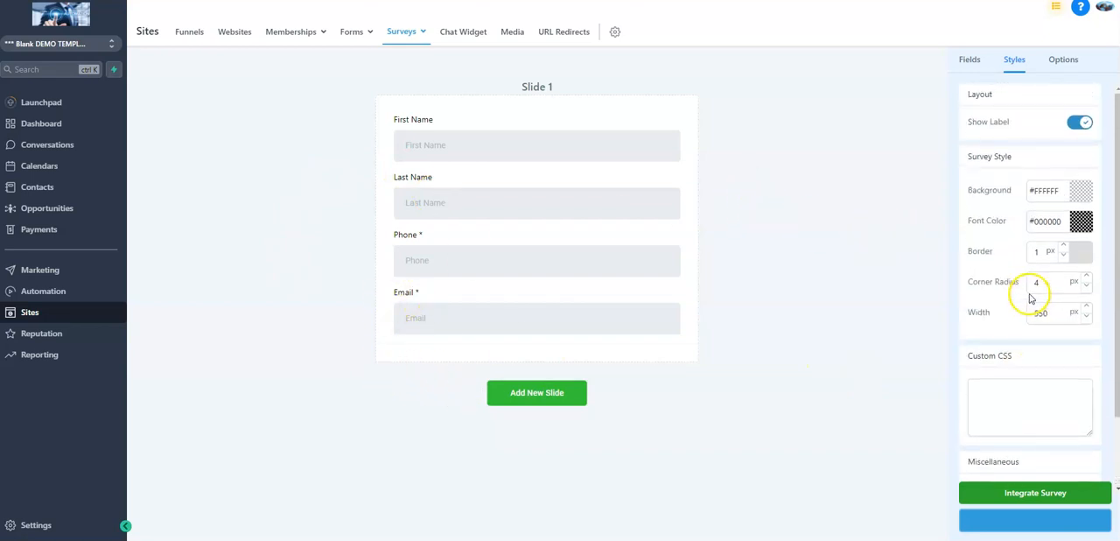
Start a Multiple Options custom field named "Are you a first time home buyer?" with the placeholder "YES or NO"
{"action": "left_click", "coordinate": [971, 63]}
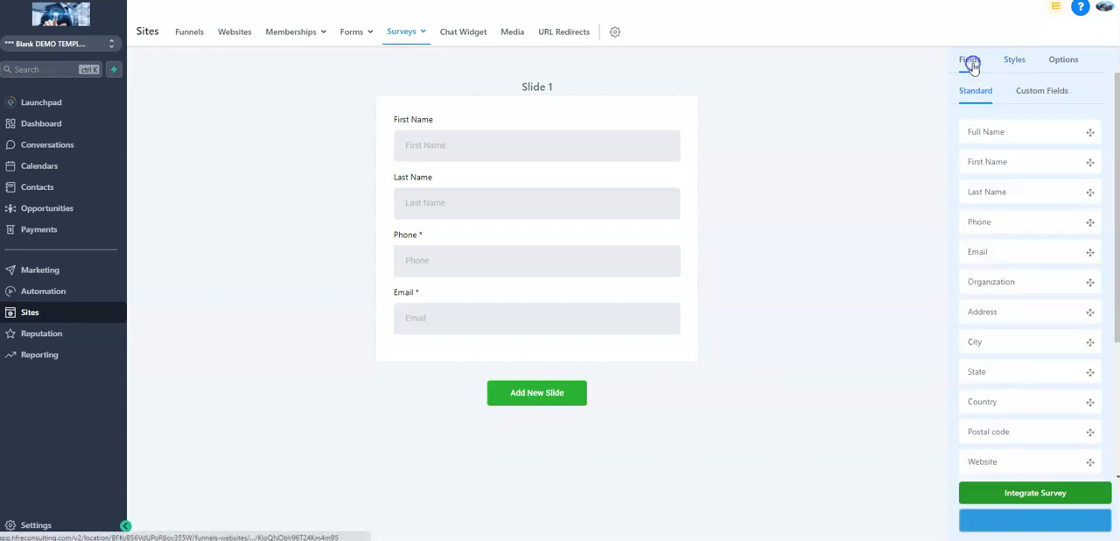
{"action": "left_click", "coordinate": [1062, 92]}
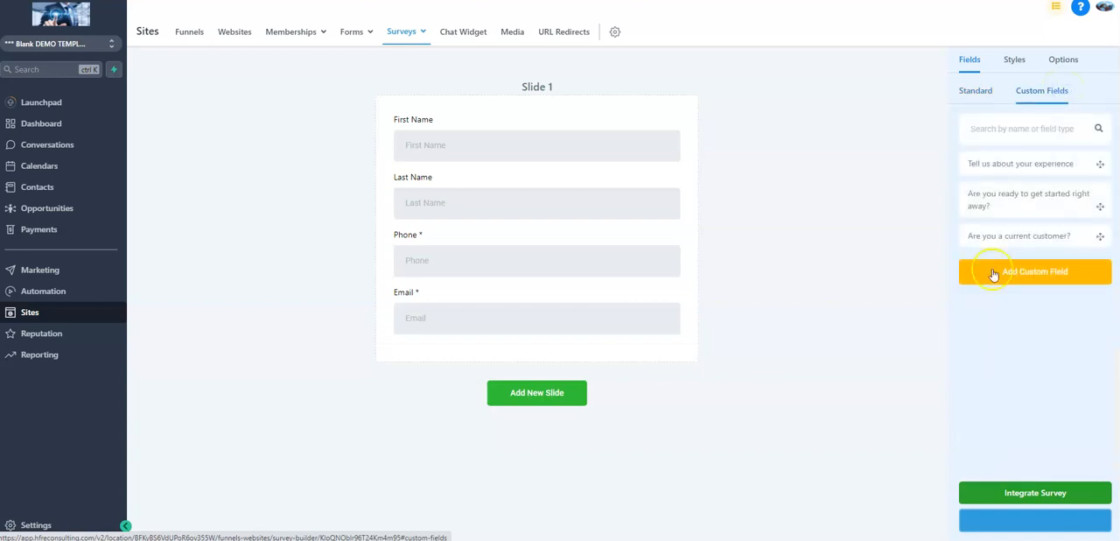
{"action": "left_click", "coordinate": [1007, 272]}
{"action": "left_click", "coordinate": [544, 181]}
{"action": "left_click", "coordinate": [503, 161]}
{"action": "left_click", "coordinate": [537, 160]}
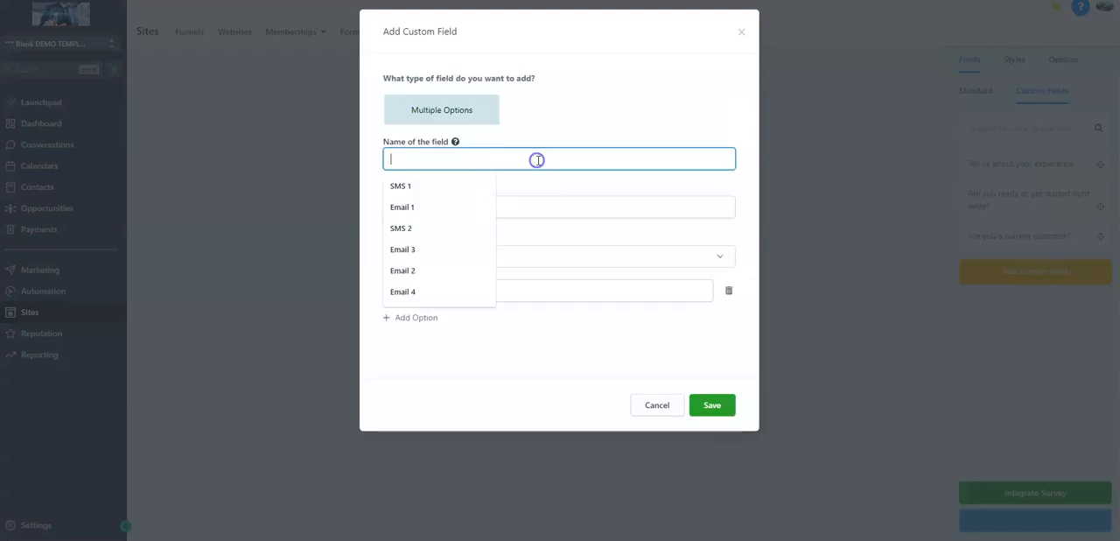
{"action": "type", "text": "Are you a first time home buyer?"}
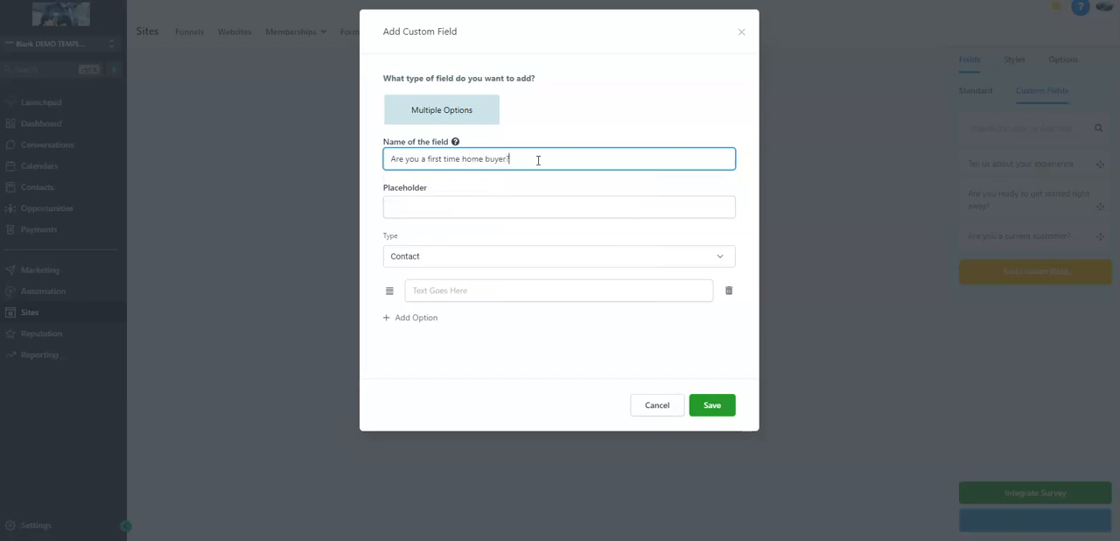
{"action": "key", "text": "Tab"}
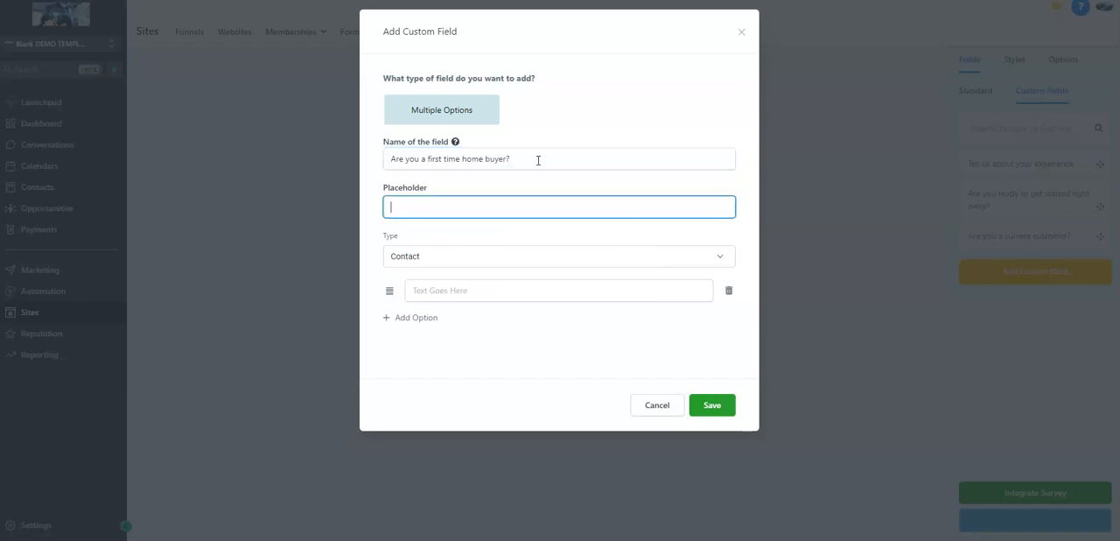
{"action": "type", "text": "YES or NO"}
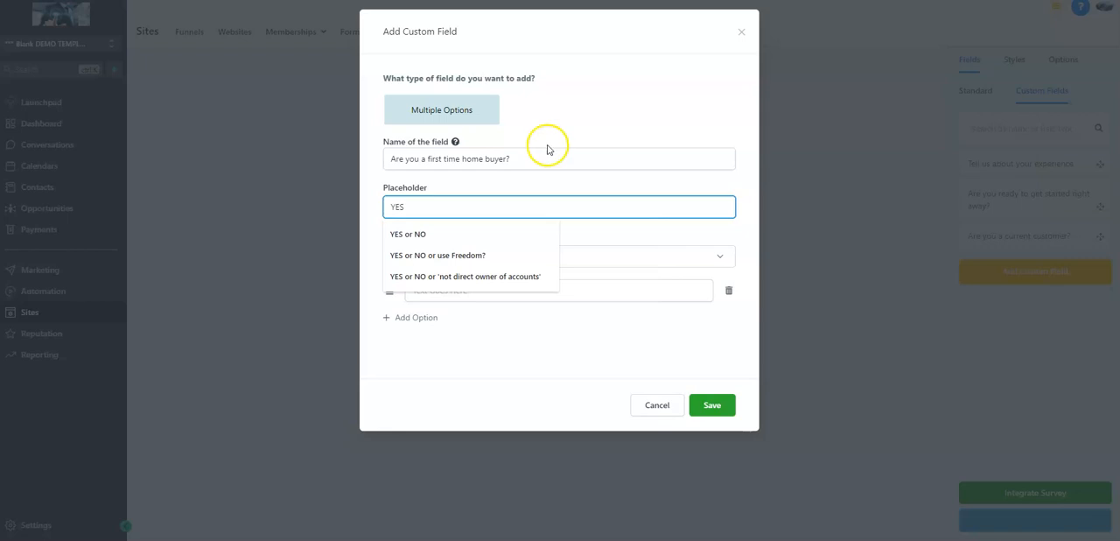
{"action": "left_click", "coordinate": [437, 232]}
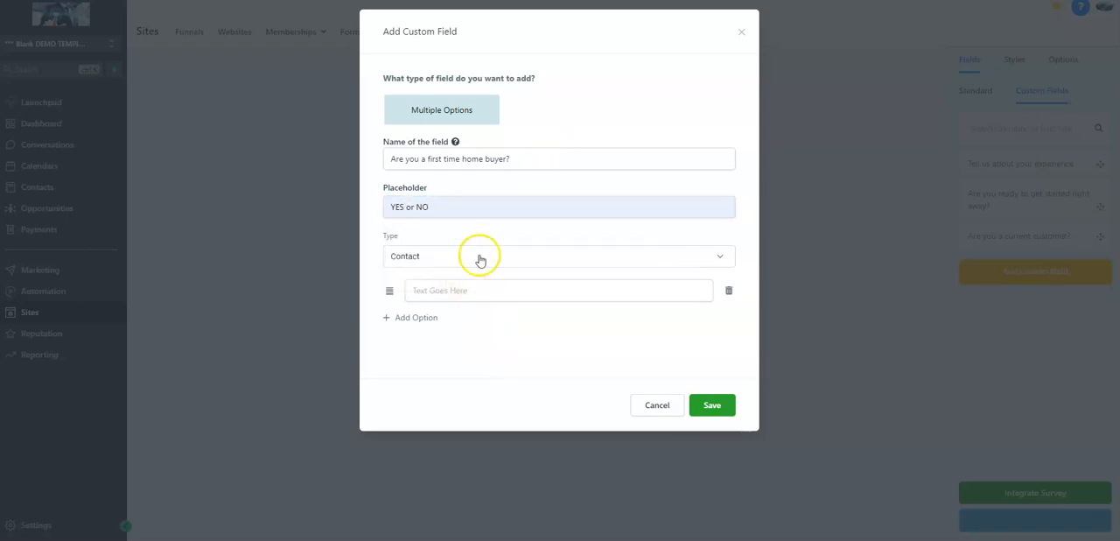
Give the first-time home buyer field the options YES and NO, save it, and place it below Email on Slide 1
{"action": "left_click", "coordinate": [497, 289]}
{"action": "type", "text": "YES"}
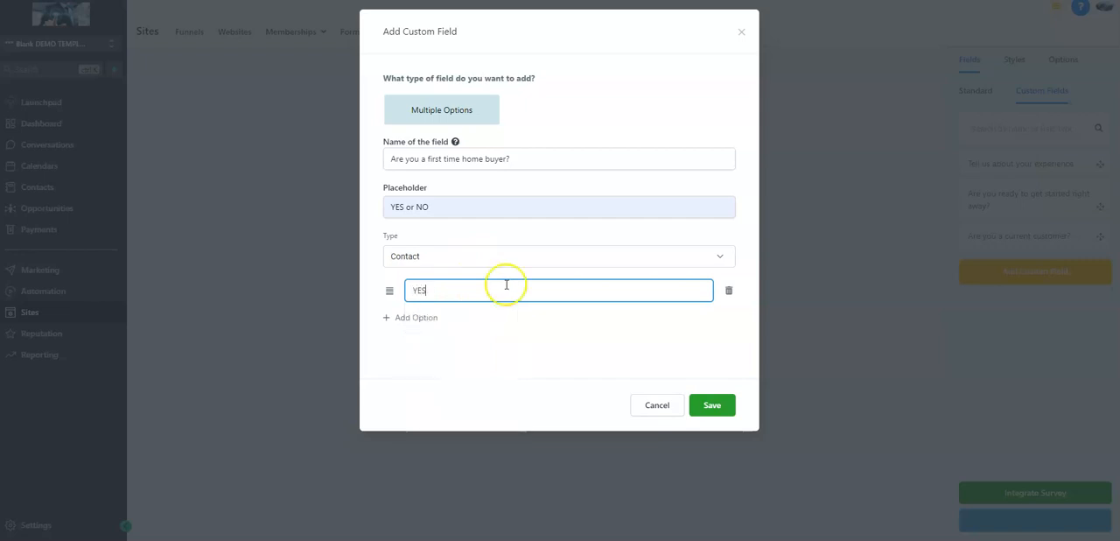
{"action": "left_click", "coordinate": [398, 317]}
{"action": "left_click", "coordinate": [458, 321]}
{"action": "type", "text": "NO"}
{"action": "left_click", "coordinate": [709, 435]}
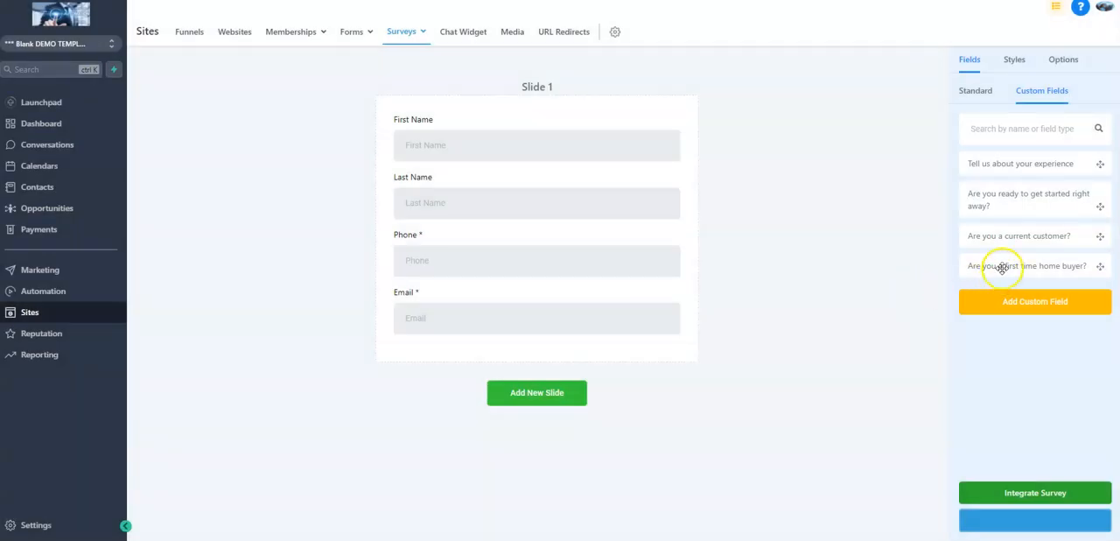
{"action": "left_click_drag", "start_coordinate": [1000, 265], "coordinate": [623, 352]}
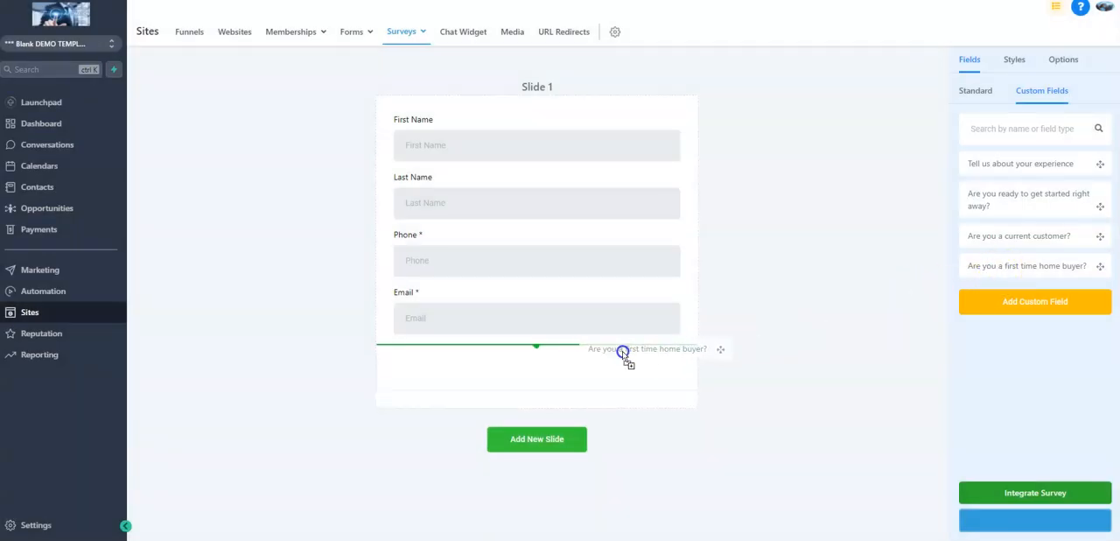
Start a Multiple Options custom field named "Do you currently own a home you need to sell?" with the placeholder "YES or NO"
{"action": "left_click", "coordinate": [1031, 303]}
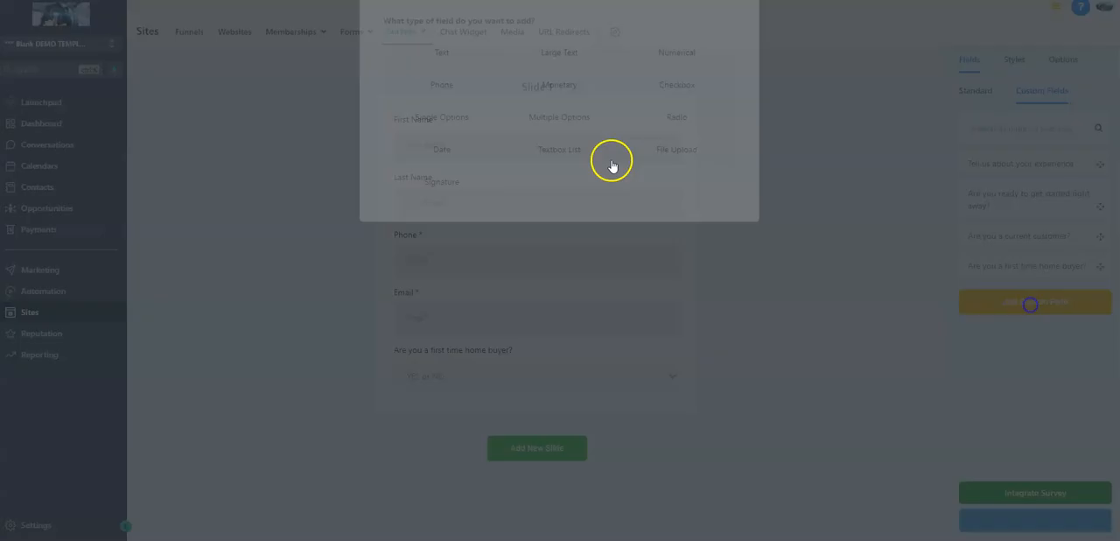
{"action": "left_click", "coordinate": [521, 181]}
{"action": "left_click", "coordinate": [454, 158]}
{"action": "type", "text": "Do you currently own a home you need to sell?"}
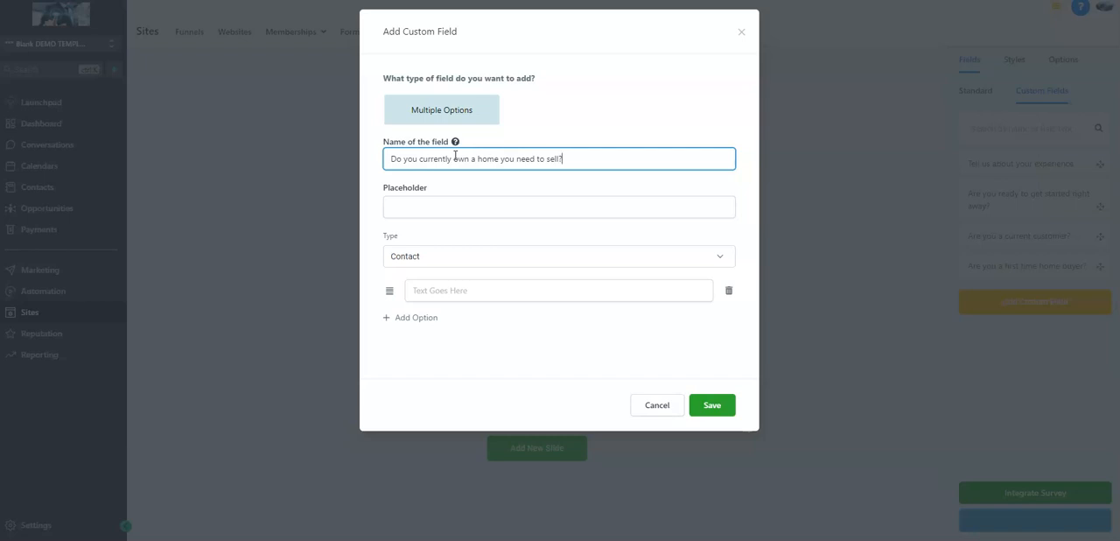
{"action": "left_click", "coordinate": [441, 207]}
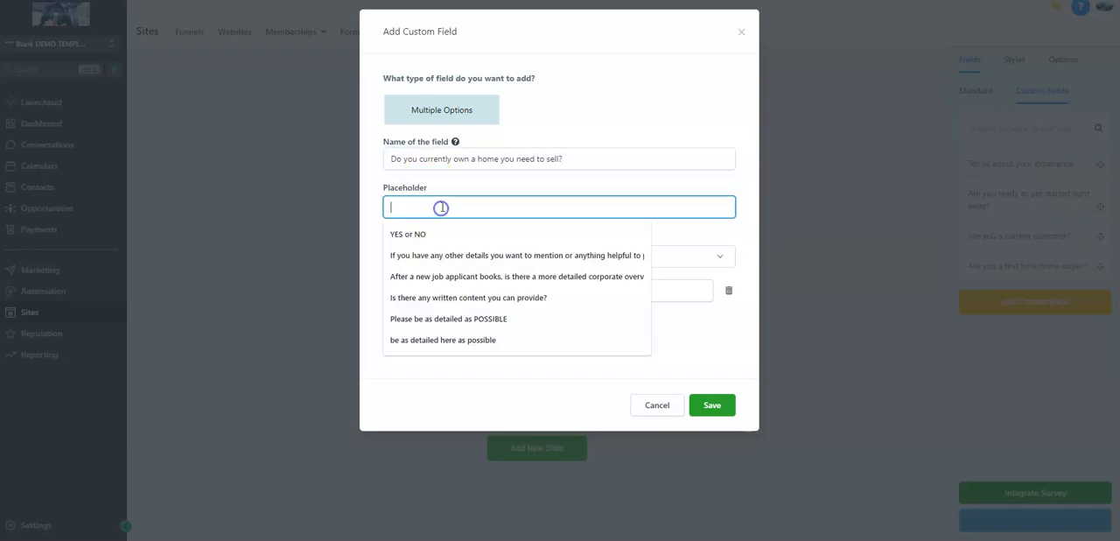
{"action": "left_click", "coordinate": [427, 234]}
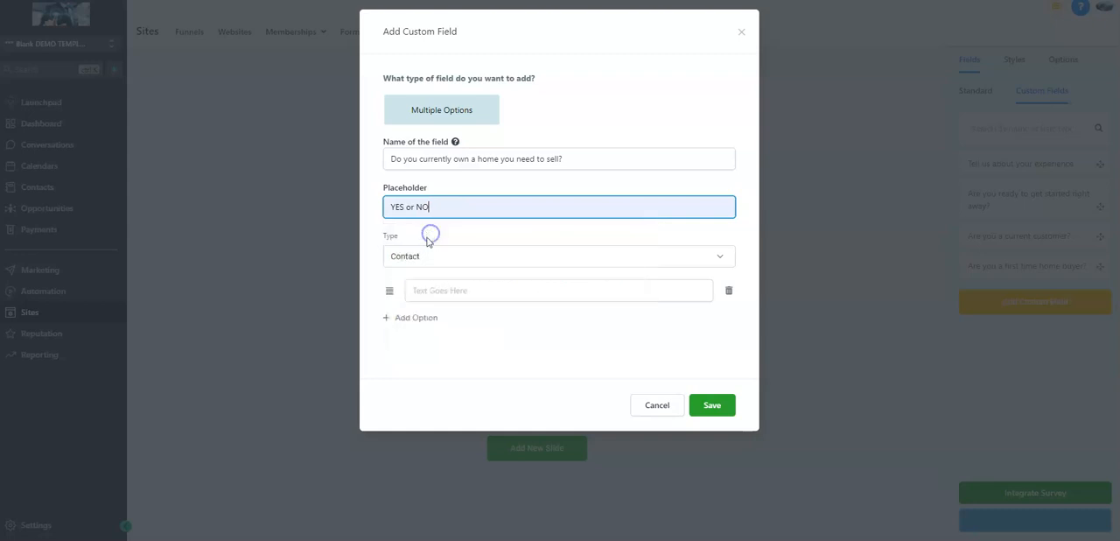
Give the home-to-sell field the options YES and NO, save it, and place it below the first-time home buyer question
{"action": "left_click", "coordinate": [453, 290]}
{"action": "type", "text": "YES"}
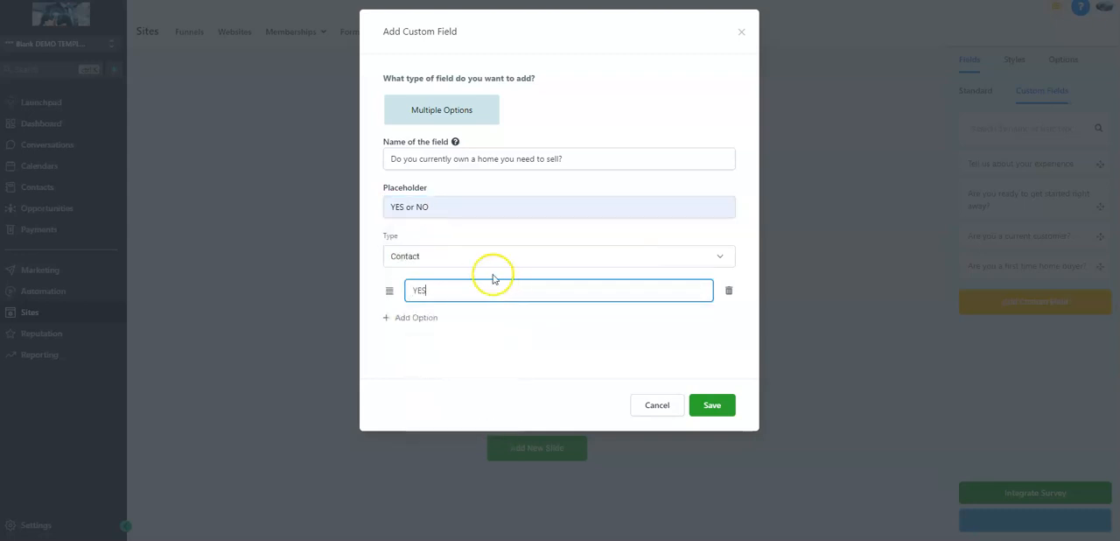
{"action": "left_click", "coordinate": [411, 318]}
{"action": "left_click", "coordinate": [418, 322]}
{"action": "type", "text": "N"}
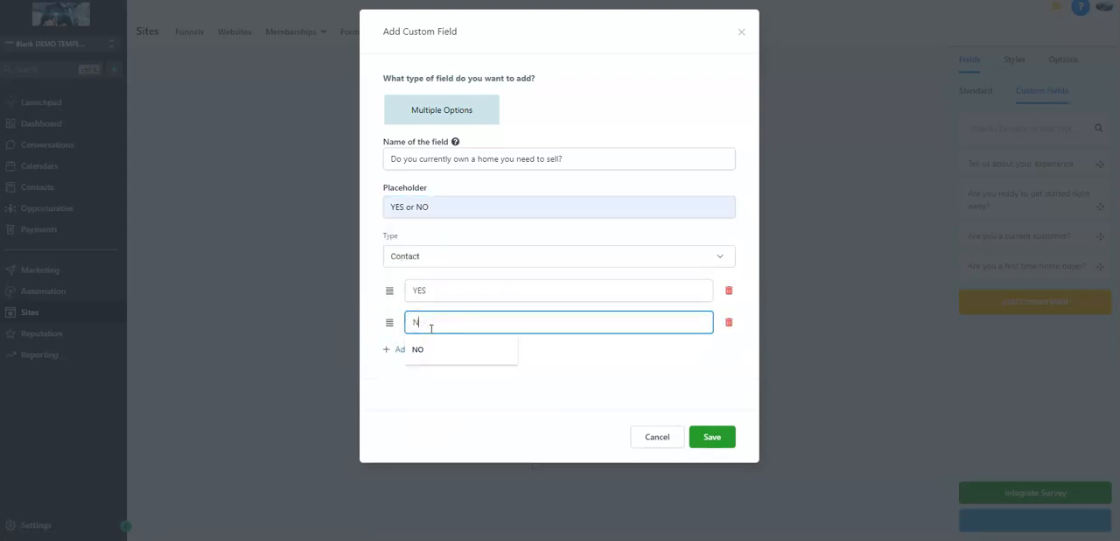
{"action": "type", "text": "O"}
{"action": "left_click", "coordinate": [586, 370]}
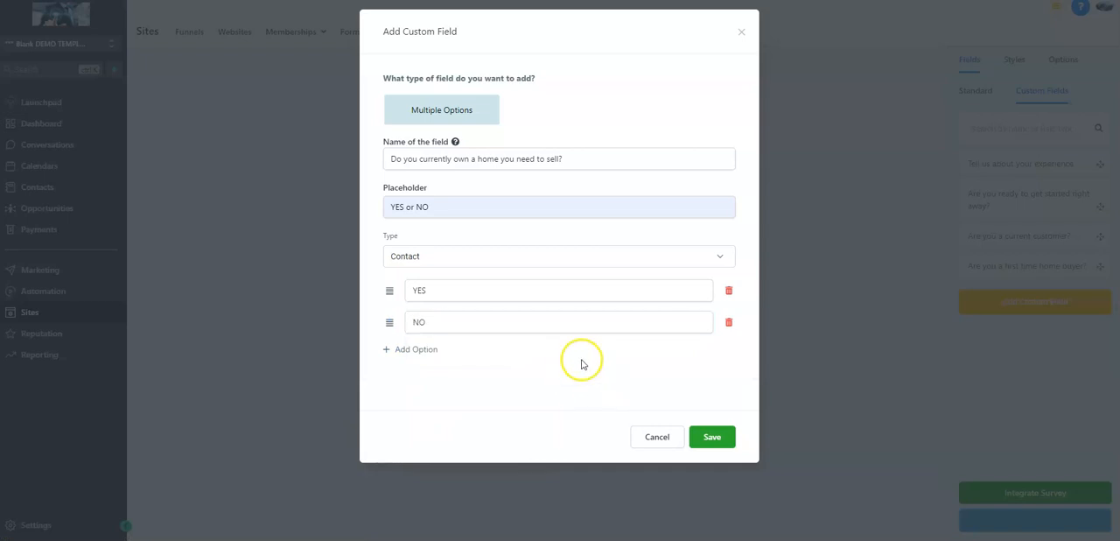
{"action": "left_click", "coordinate": [716, 442]}
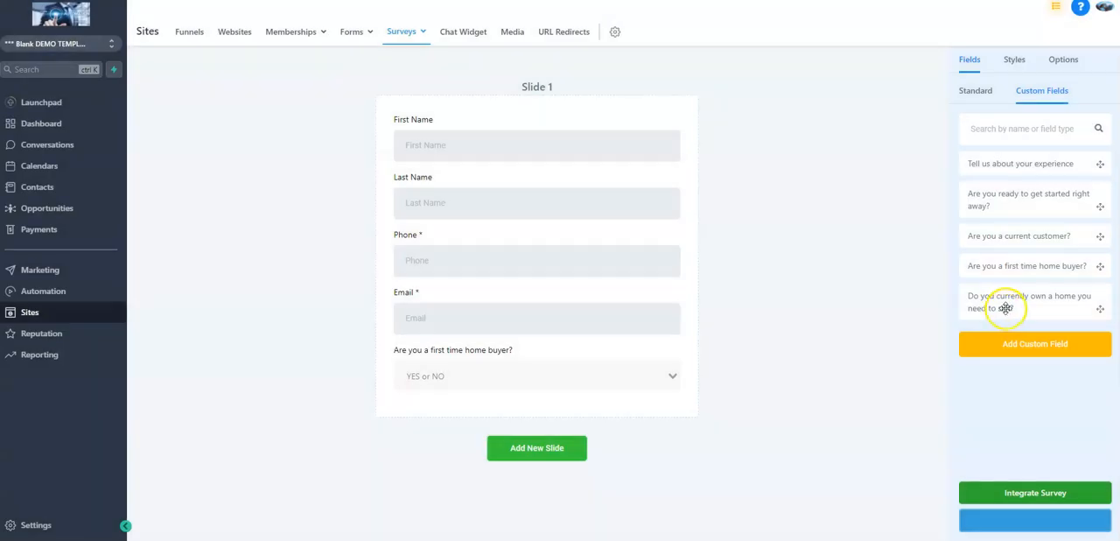
{"action": "left_click_drag", "start_coordinate": [993, 300], "coordinate": [549, 402]}
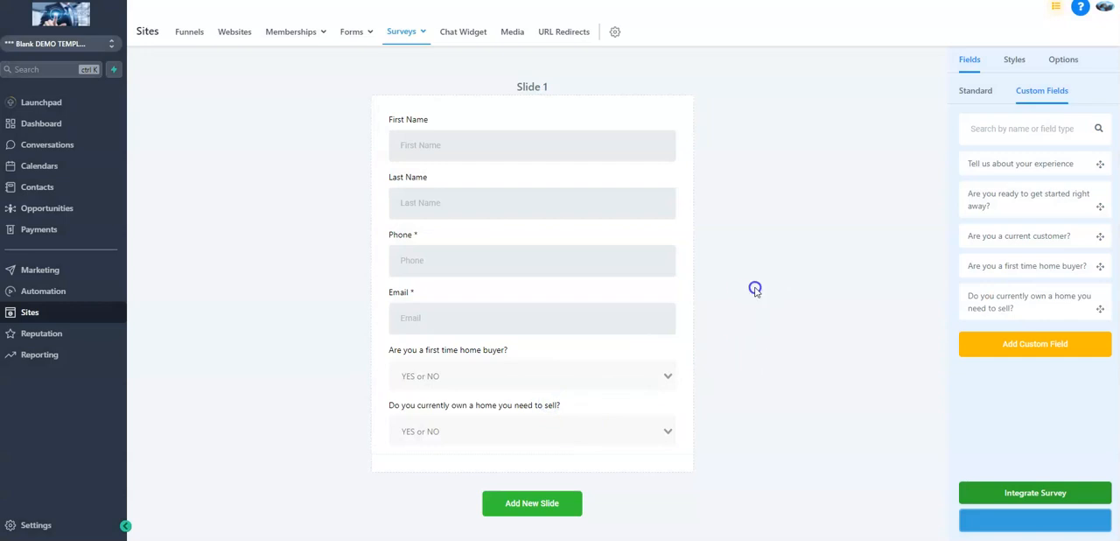
Start a Text custom field named "What is the purchase range your looking in now?"
{"action": "left_click", "coordinate": [1040, 354]}
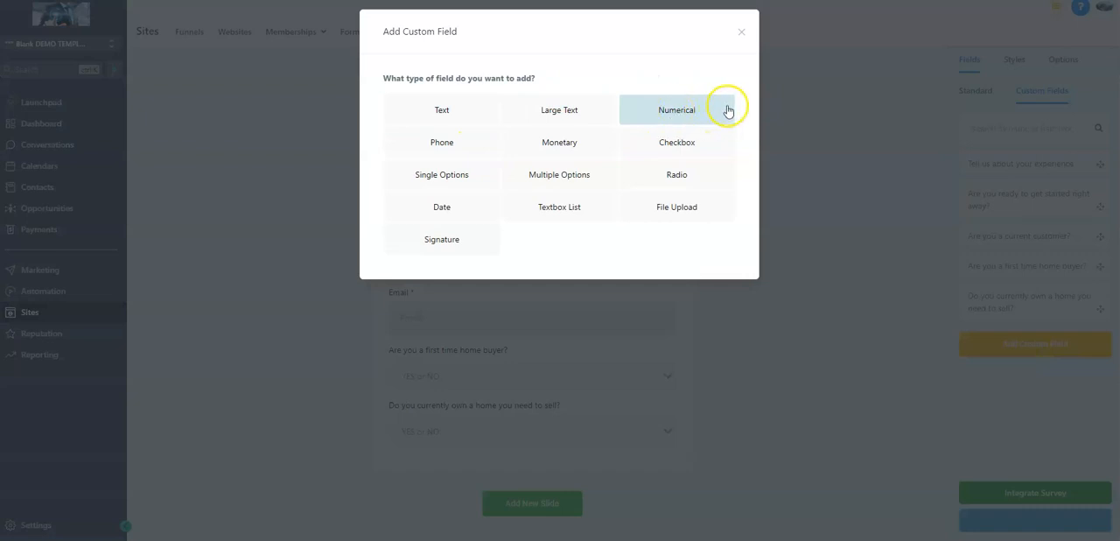
{"action": "left_click", "coordinate": [481, 107]}
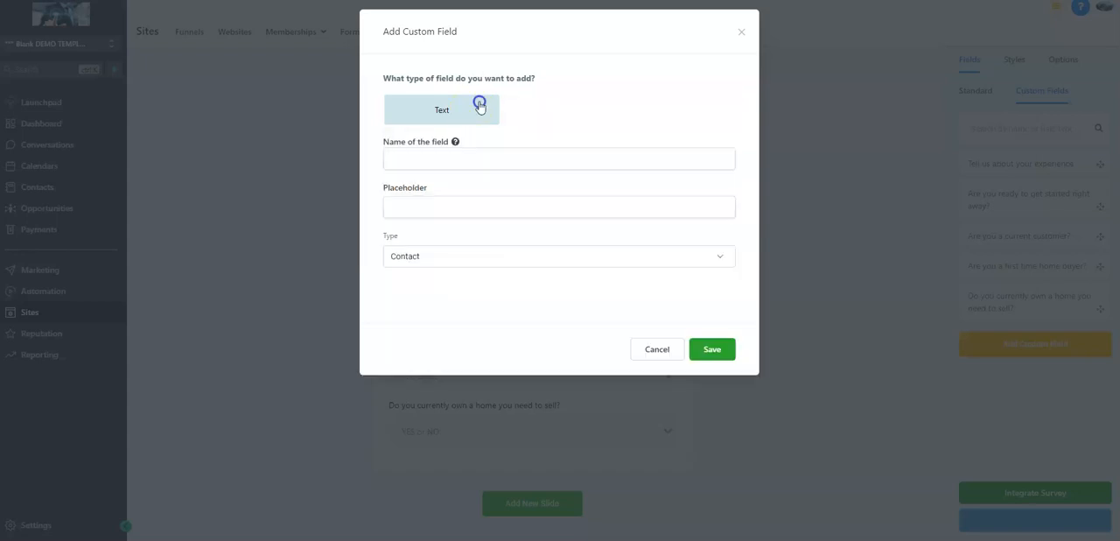
{"action": "left_click", "coordinate": [513, 163]}
{"action": "type", "text": "Wha"}
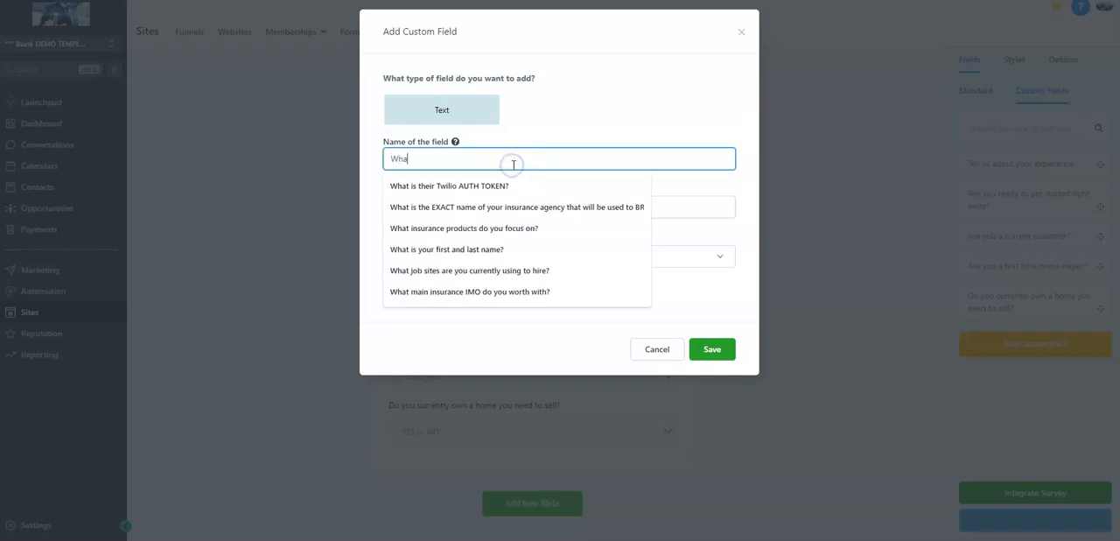
{"action": "type", "text": "t is the"}
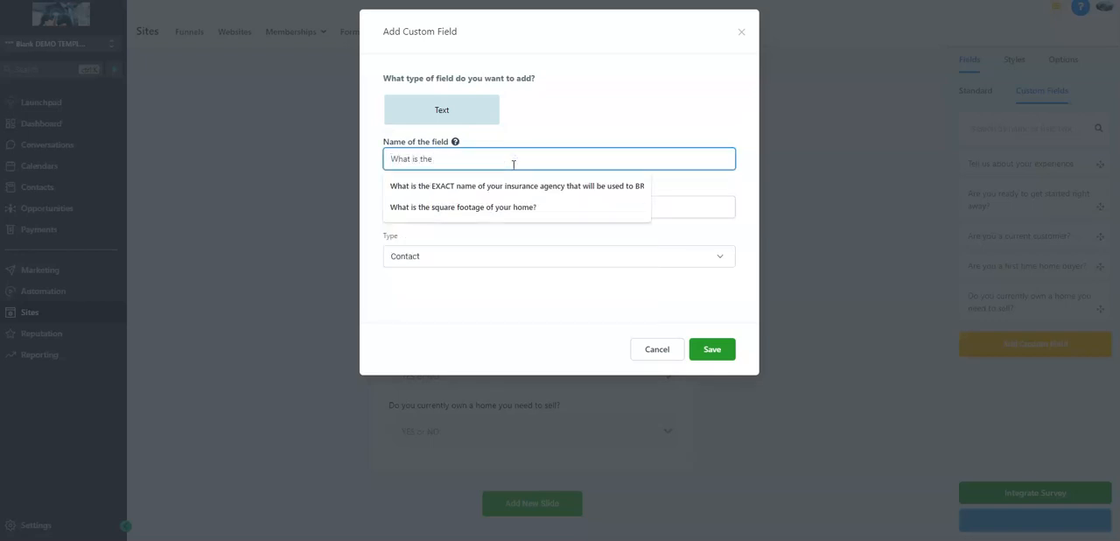
{"action": "type", "text": " pur"}
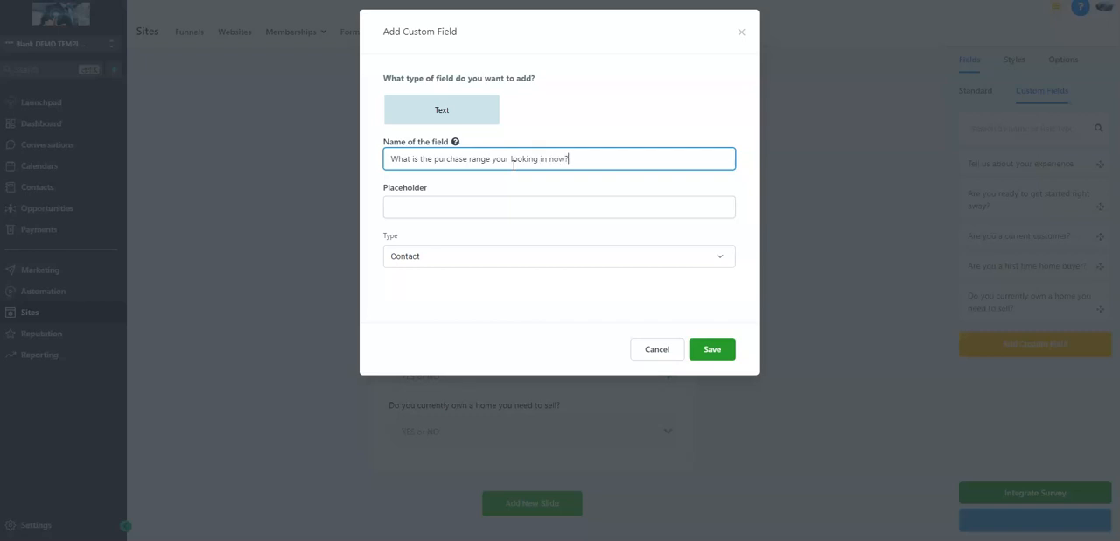
Set the purchase range field's placeholder to "please enter dollar amount", save it, and place it at the end of Slide 1
{"action": "key", "text": "Tab"}
{"action": "type", "text": "please ent"}
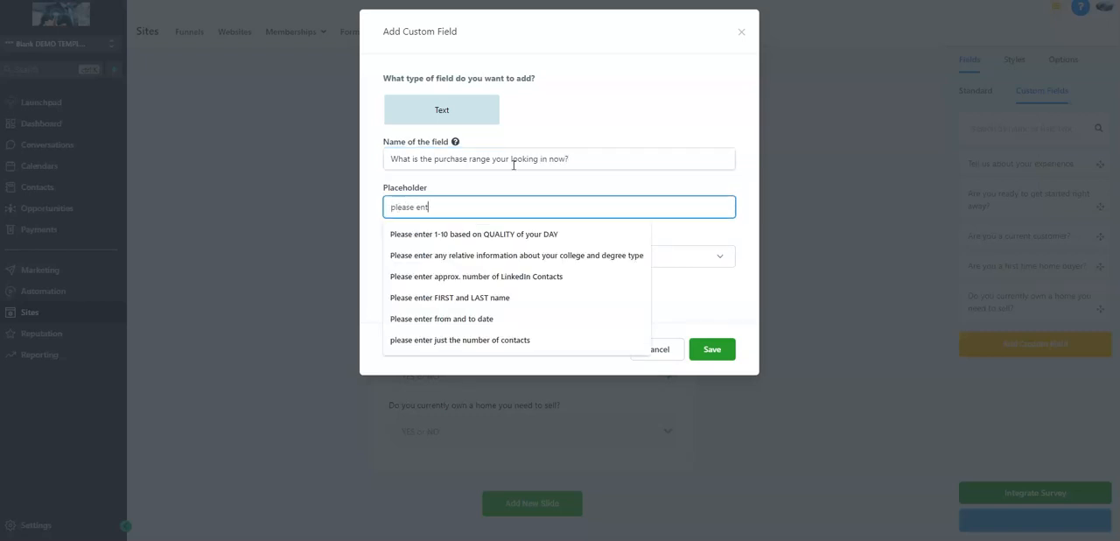
{"action": "type", "text": "er dollar amount"}
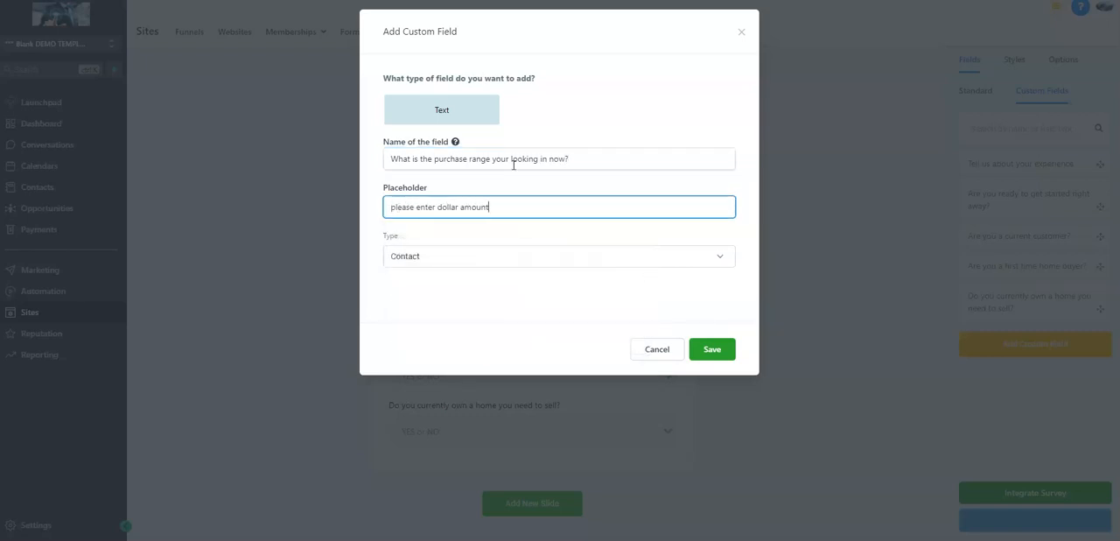
{"action": "left_click", "coordinate": [709, 350]}
{"action": "left_click_drag", "start_coordinate": [992, 359], "coordinate": [562, 463]}
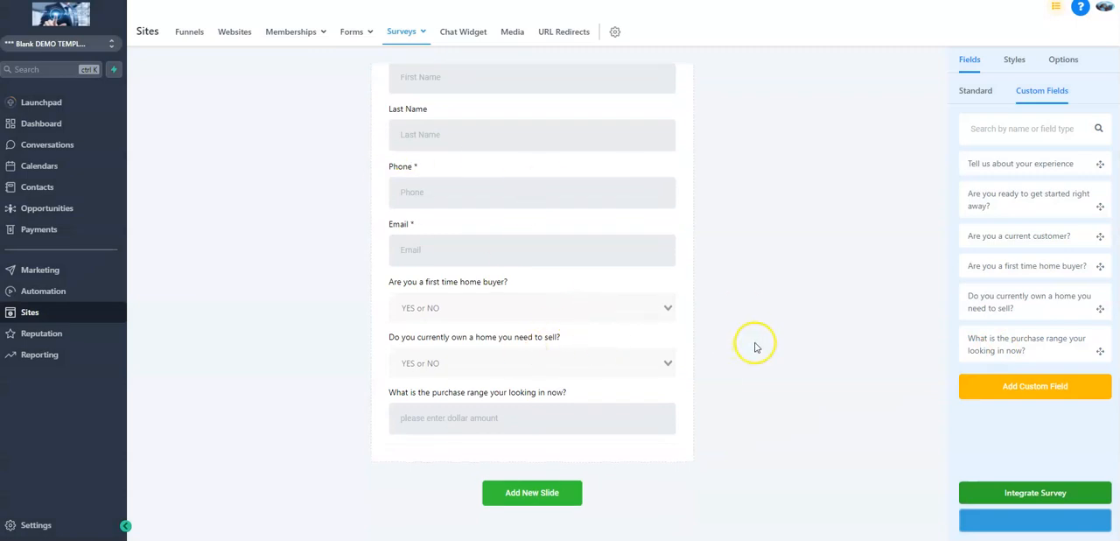
Start a Multiple Options custom field named "How many bedrooms are you looking for?"
{"action": "left_click", "coordinate": [1013, 385]}
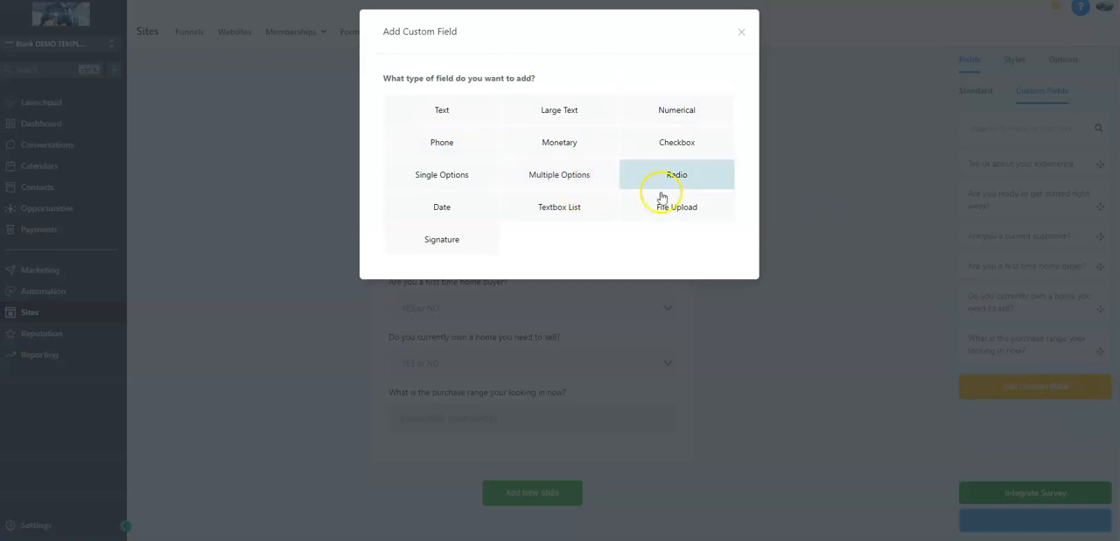
{"action": "left_click", "coordinate": [569, 174]}
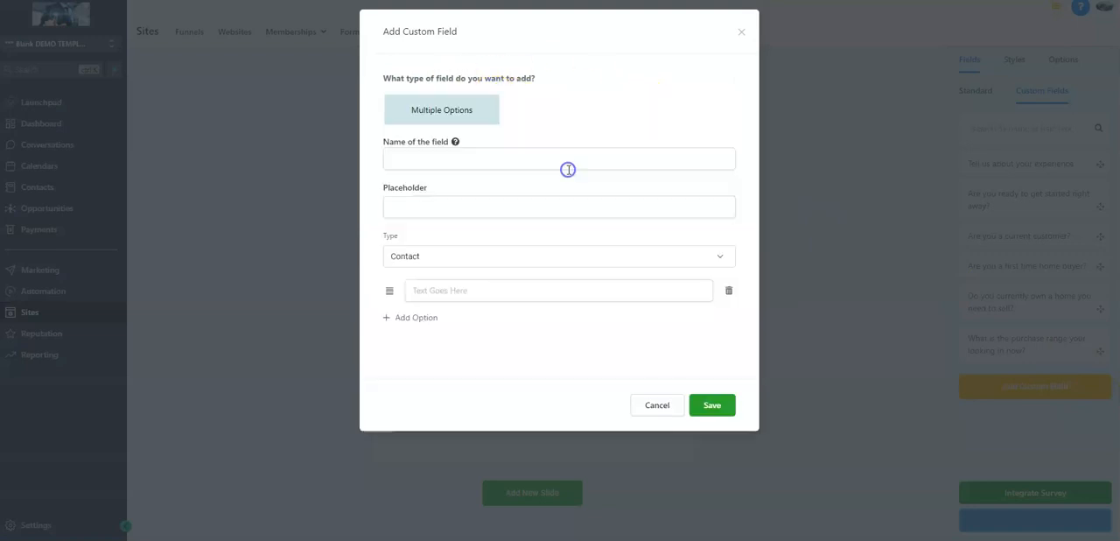
{"action": "left_click", "coordinate": [536, 157]}
{"action": "type", "text": "How mnany bedrooms are you looking for?"}
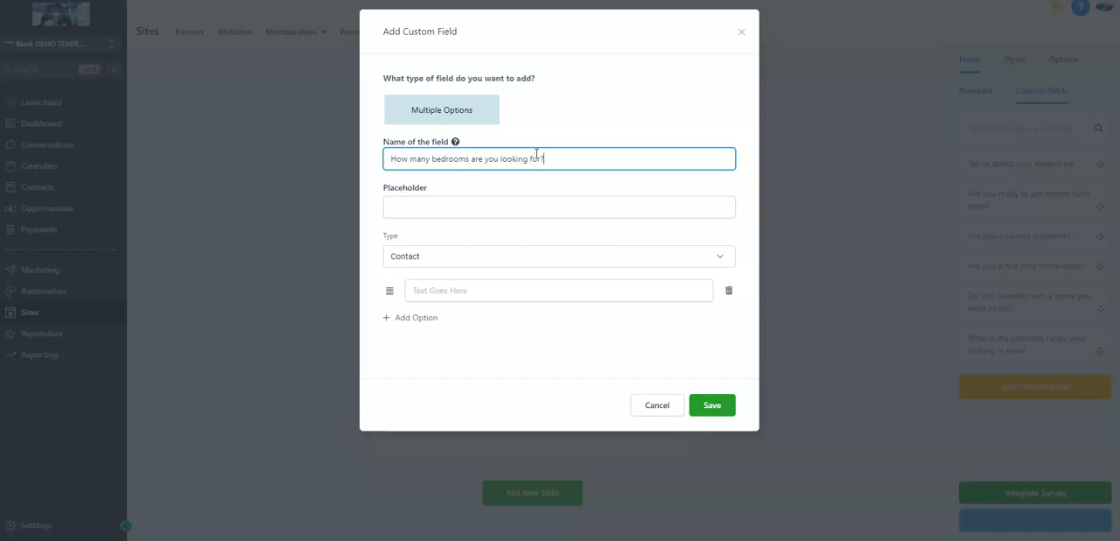
Set the bedrooms field's placeholder to "please select"
{"action": "left_click", "coordinate": [545, 199]}
{"action": "type", "text": "plpease s"}
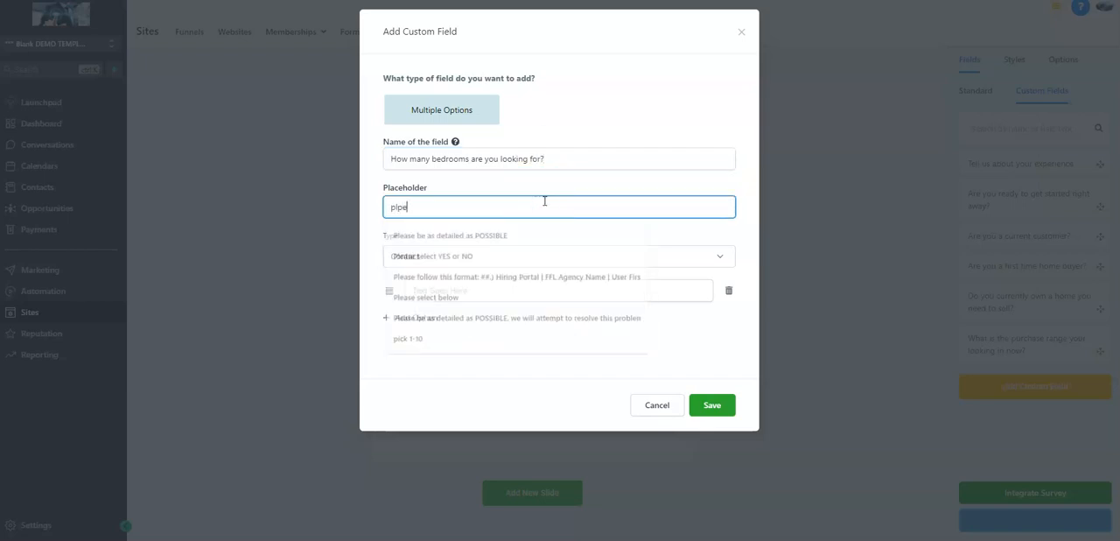
{"action": "key", "text": "BackSpace"}
{"action": "key", "text": "BackSpace"}
{"action": "key", "text": "BackSpace"}
{"action": "type", "text": "ease select"}
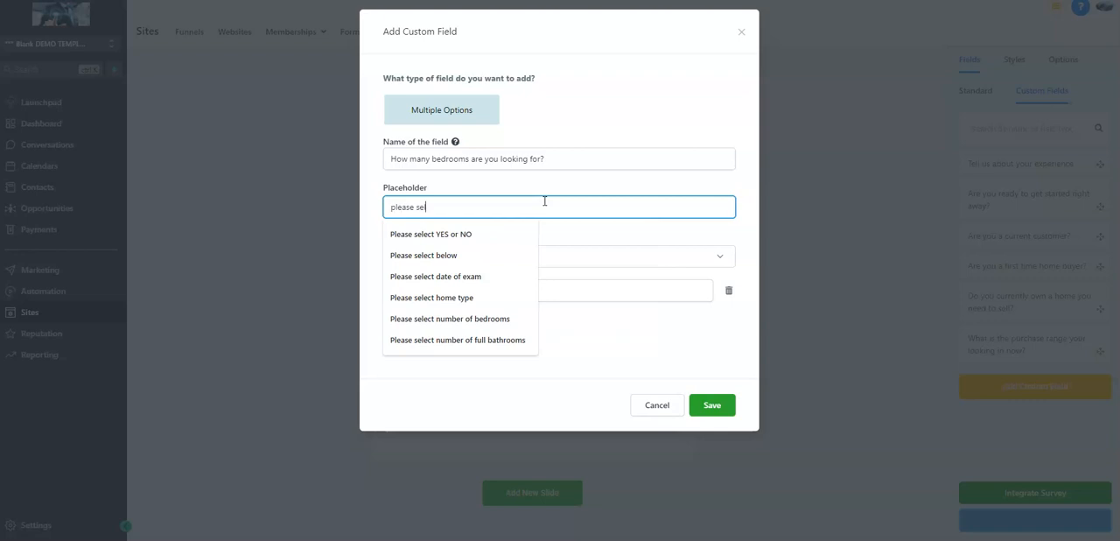
{"action": "left_click", "coordinate": [520, 214]}
Enter 1, 2, 3 and 4 as the first four answer options of the bedrooms field
{"action": "left_click", "coordinate": [503, 294]}
{"action": "type", "text": "1"}
{"action": "left_click", "coordinate": [428, 317]}
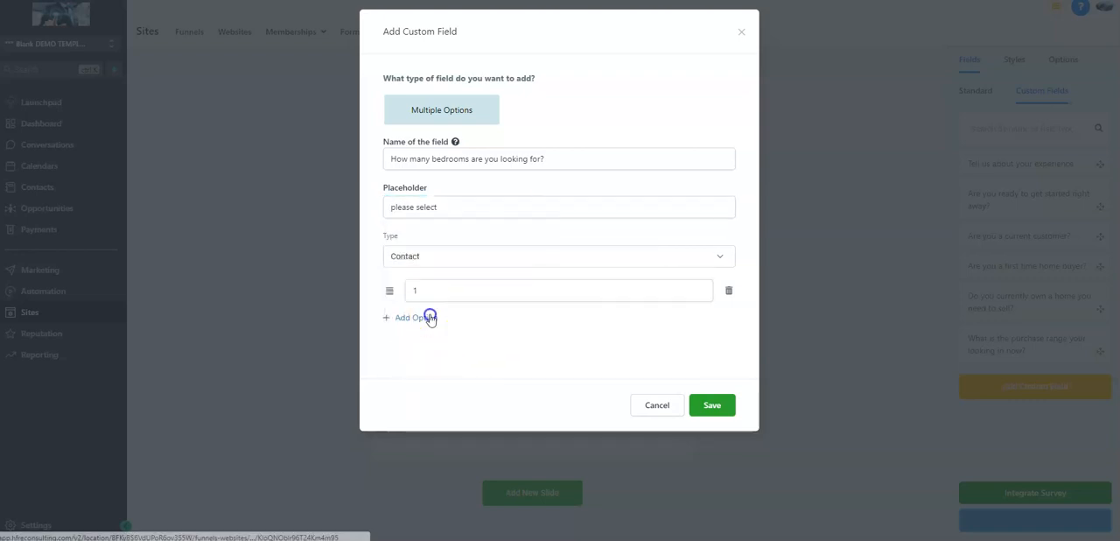
{"action": "left_click", "coordinate": [438, 321]}
{"action": "type", "text": "2"}
{"action": "left_click", "coordinate": [408, 350]}
{"action": "left_click", "coordinate": [414, 353]}
{"action": "type", "text": "3"}
{"action": "left_click", "coordinate": [411, 384]}
{"action": "left_click", "coordinate": [412, 383]}
{"action": "type", "text": "5"}
{"action": "double_click", "coordinate": [429, 386]}
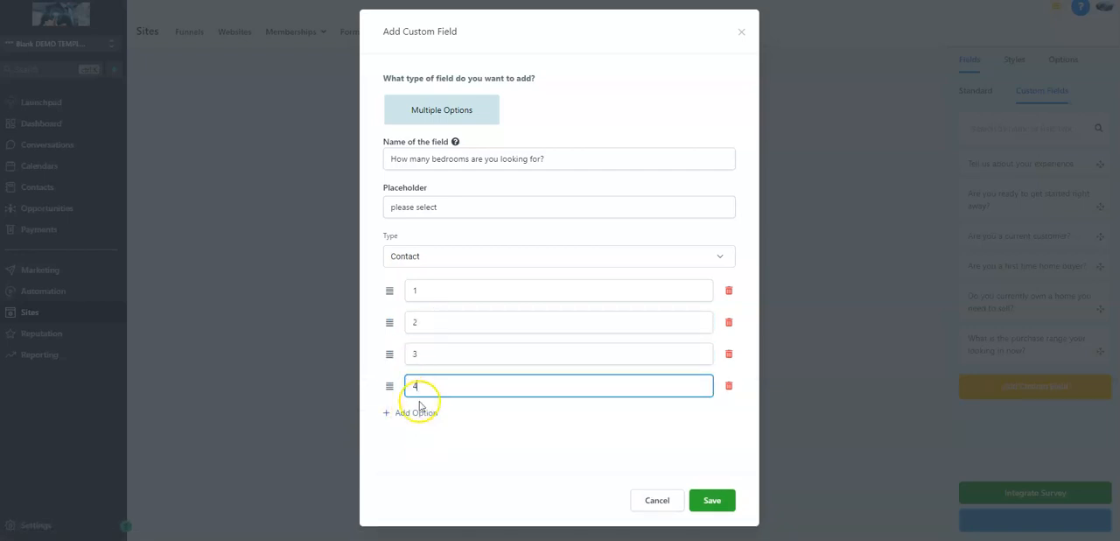
{"action": "type", "text": "4"}
Finish the bedrooms field with the last option 4+ and place it below the purchase range question on Slide 1
{"action": "left_click", "coordinate": [417, 411]}
{"action": "left_click", "coordinate": [436, 415]}
{"action": "type", "text": "5+"}
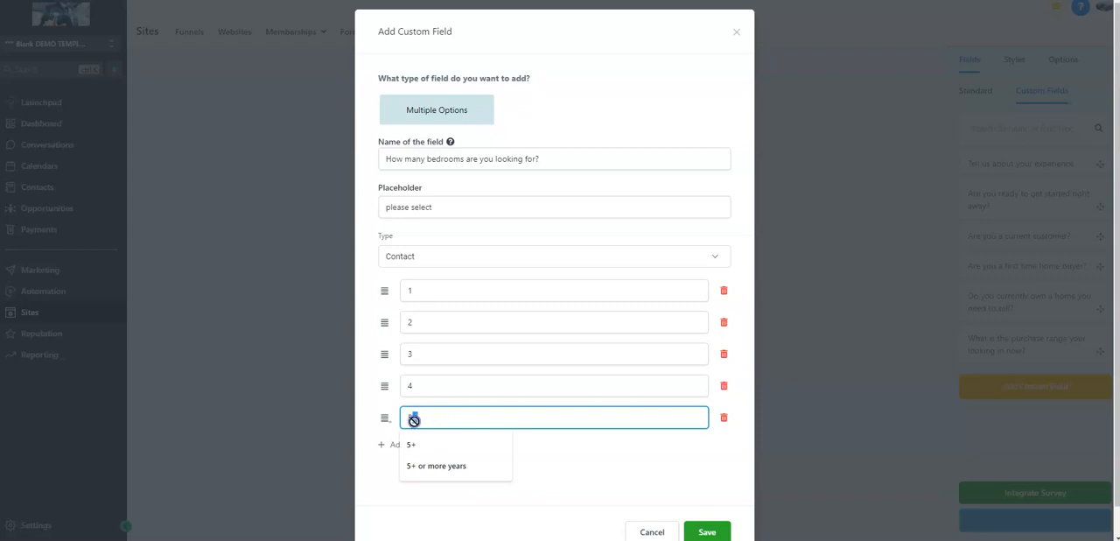
{"action": "type", "text": "4"}
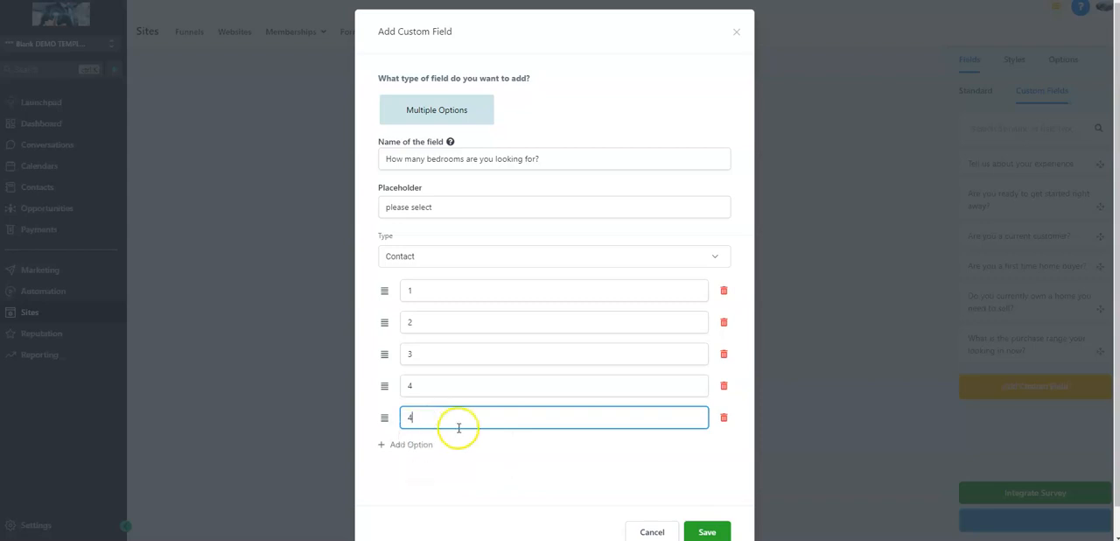
{"action": "type", "text": "+"}
{"action": "left_click", "coordinate": [707, 531]}
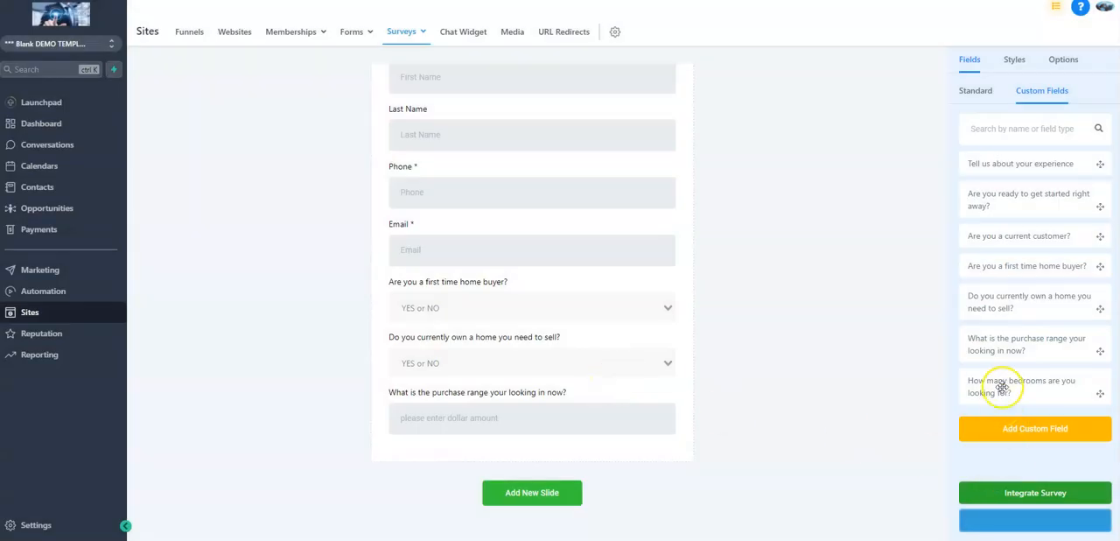
{"action": "left_click_drag", "start_coordinate": [976, 386], "coordinate": [645, 445]}
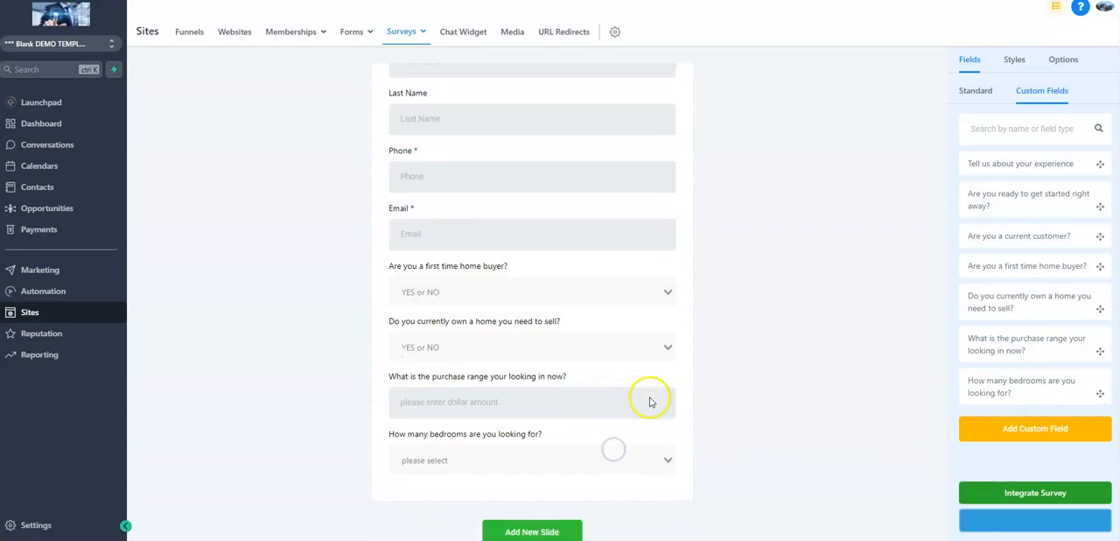
Start a Multiple Options custom field named "How many bathrooms are you looking for?" with the placeholder "please select"
{"action": "left_click", "coordinate": [1015, 428]}
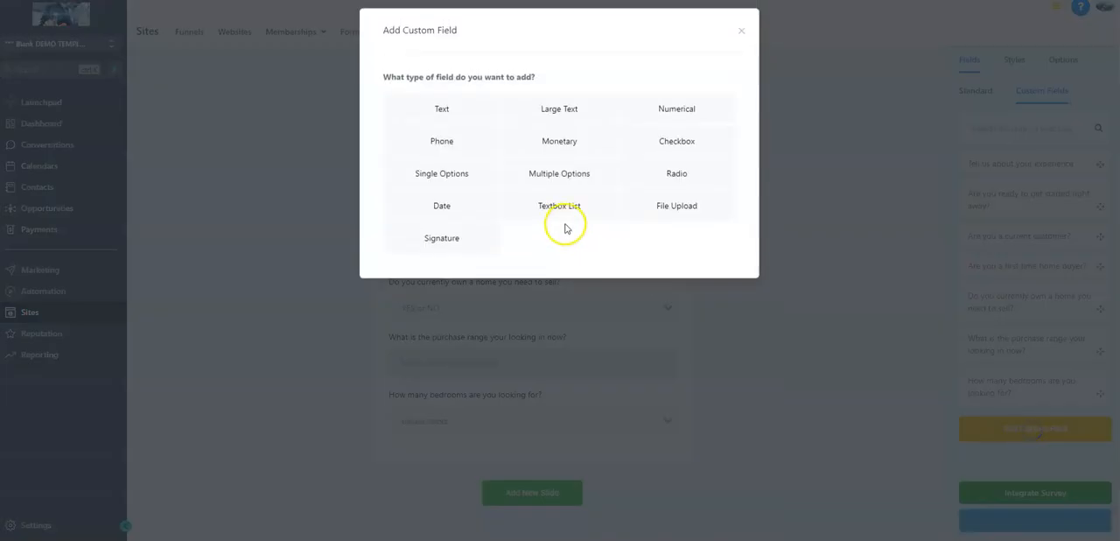
{"action": "left_click", "coordinate": [561, 180]}
{"action": "left_click", "coordinate": [496, 158]}
{"action": "type", "text": "How many bathrooms are you looking for?"}
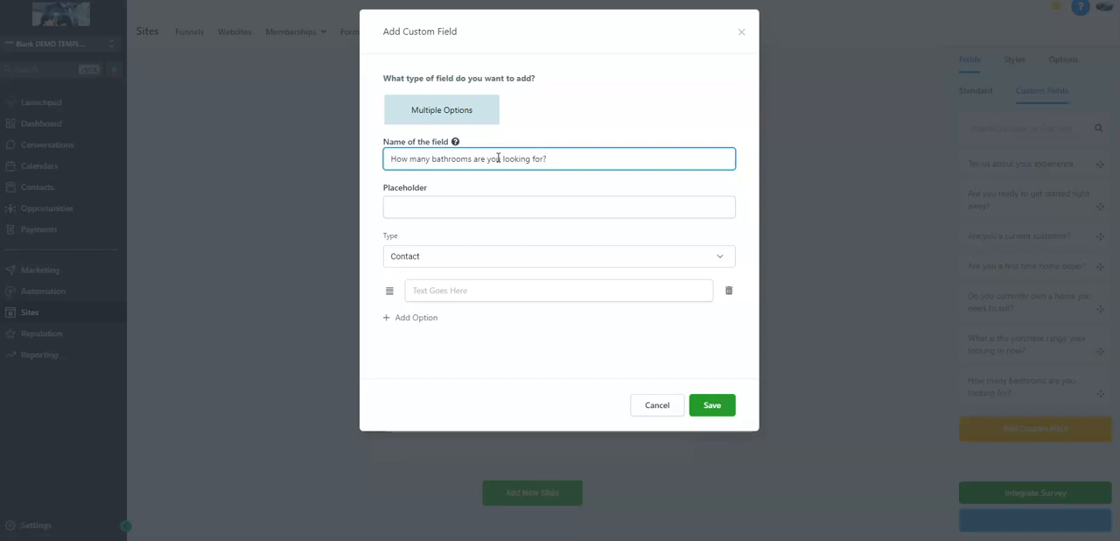
{"action": "key", "text": "Tab"}
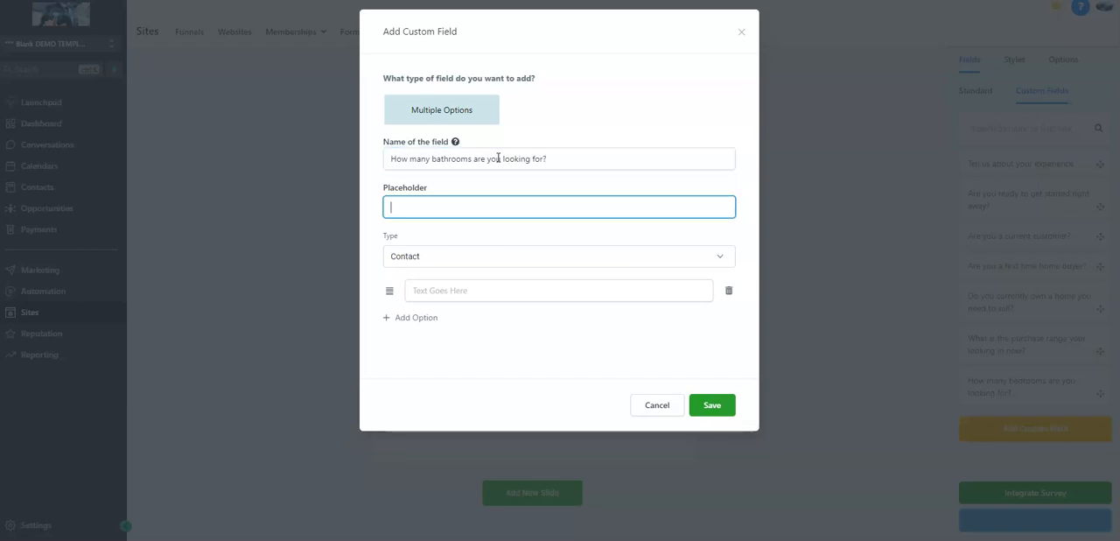
{"action": "type", "text": "please select"}
{"action": "left_click", "coordinate": [496, 214]}
Enter 1, 1.5, 2 and 2.5 as the first four answer options of the bathrooms field
{"action": "left_click", "coordinate": [462, 292]}
{"action": "type", "text": "1"}
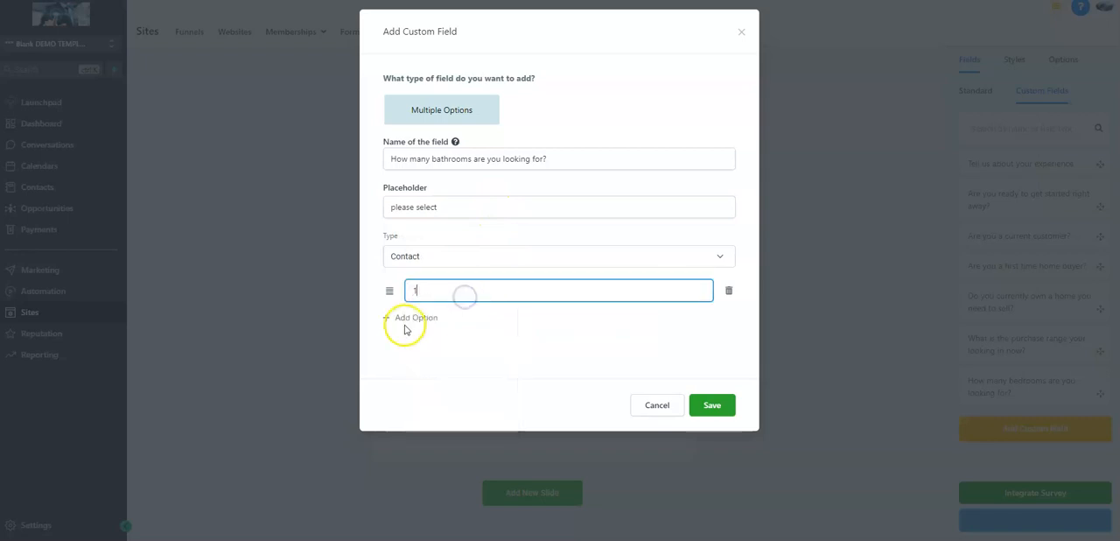
{"action": "left_click", "coordinate": [409, 318]}
{"action": "type", "text": "1.5"}
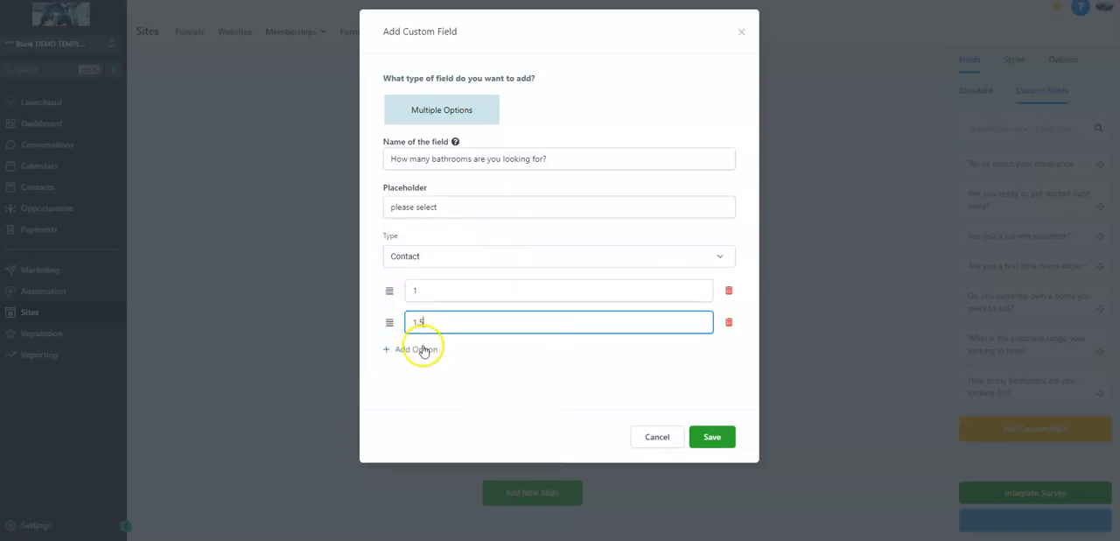
{"action": "left_click", "coordinate": [426, 350]}
{"action": "left_click", "coordinate": [425, 352]}
{"action": "type", "text": "2"}
{"action": "left_click", "coordinate": [406, 382]}
{"action": "left_click", "coordinate": [420, 380]}
{"action": "type", "text": "2.5"}
Add 3, 3.5 and 3.5+ as the remaining answer options of the bathrooms field
{"action": "left_click", "coordinate": [418, 412]}
{"action": "left_click", "coordinate": [421, 413]}
{"action": "type", "text": "3"}
{"action": "left_click", "coordinate": [407, 444]}
{"action": "left_click", "coordinate": [424, 448]}
{"action": "type", "text": "3"}
{"action": "left_click", "coordinate": [409, 477]}
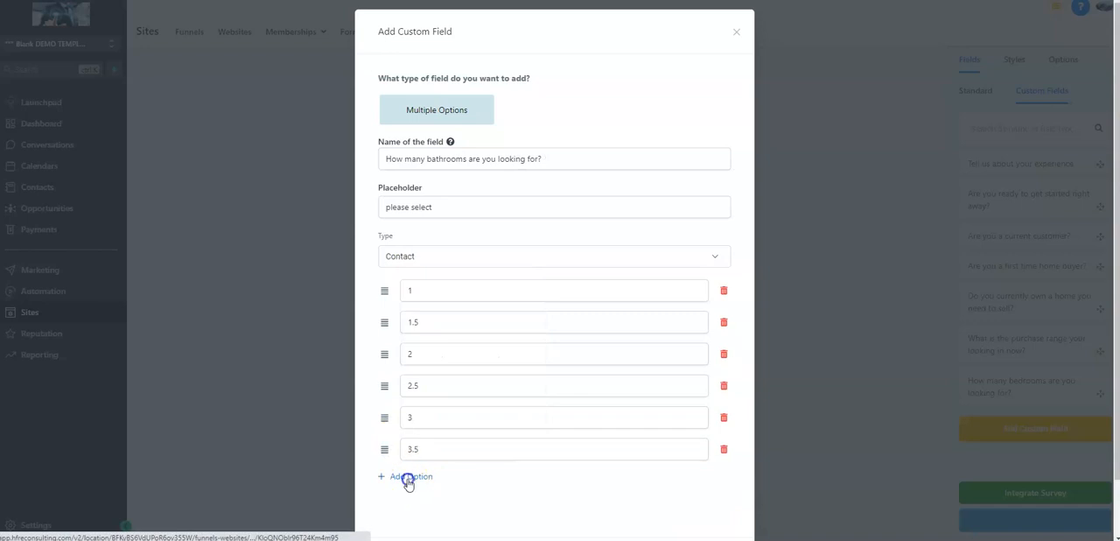
{"action": "left_click", "coordinate": [427, 481]}
{"action": "type", "text": "3.5+"}
Save the bathrooms field and place it below the bedrooms question on Slide 1
{"action": "scroll", "coordinate": [595, 460], "scroll_direction": "down", "scroll_amount": 1}
{"action": "left_click", "coordinate": [705, 500]}
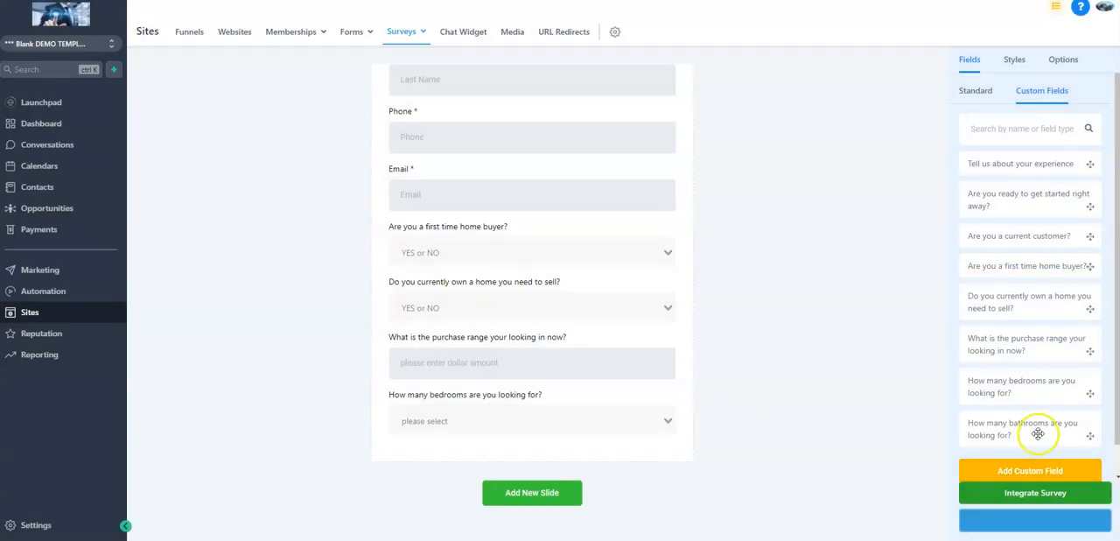
{"action": "left_click_drag", "start_coordinate": [1035, 427], "coordinate": [583, 460]}
{"action": "scroll", "coordinate": [519, 393], "scroll_direction": "down", "scroll_amount": 1}
{"action": "scroll", "coordinate": [526, 394], "scroll_direction": "up", "scroll_amount": 2}
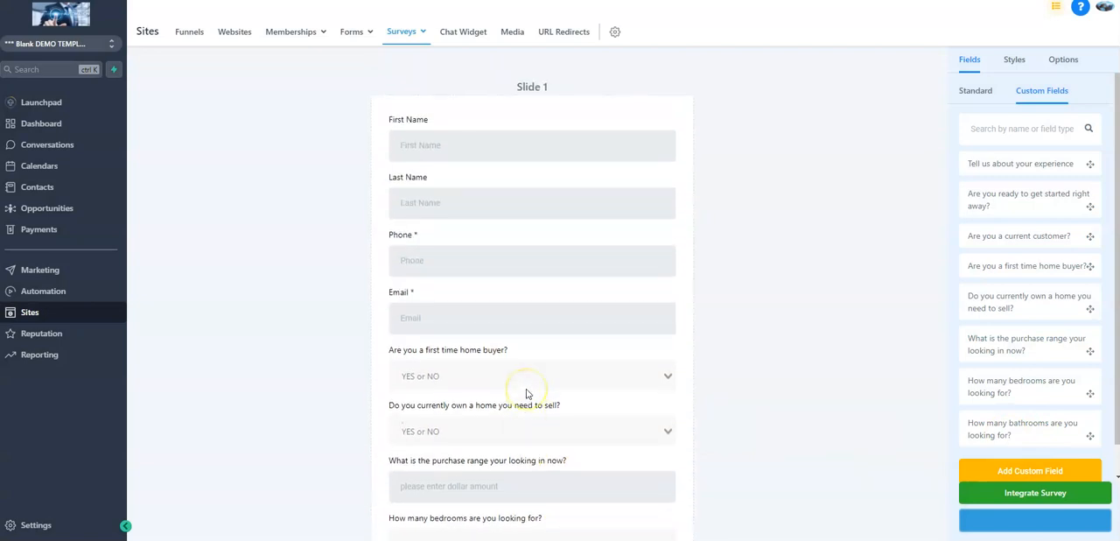
{"action": "scroll", "coordinate": [527, 394], "scroll_direction": "down", "scroll_amount": 2}
{"action": "left_click", "coordinate": [1035, 493]}
{"action": "left_click", "coordinate": [835, 242]}
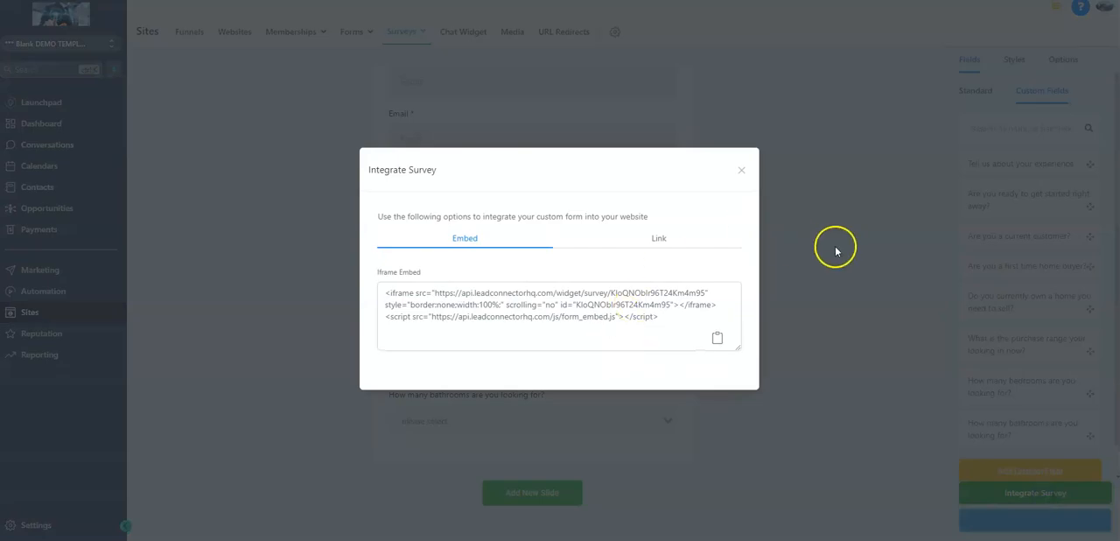
Start a Multiple Options custom field named "How soon do you need to move?" with the placeholder "please select"
{"action": "left_click", "coordinate": [1030, 440]}
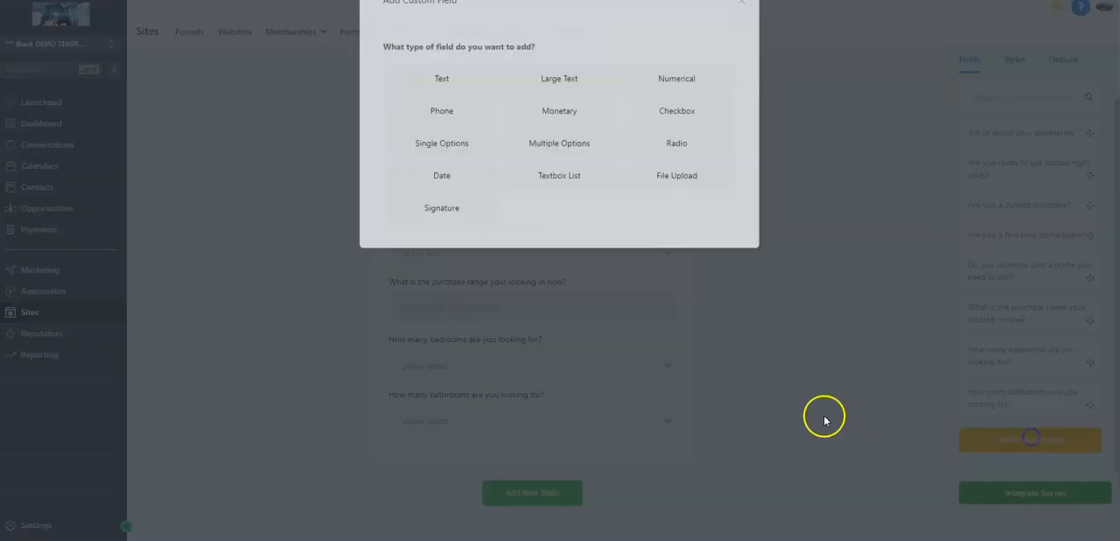
{"action": "left_click", "coordinate": [541, 177]}
{"action": "left_click", "coordinate": [548, 158]}
{"action": "type", "text": "How soon do"}
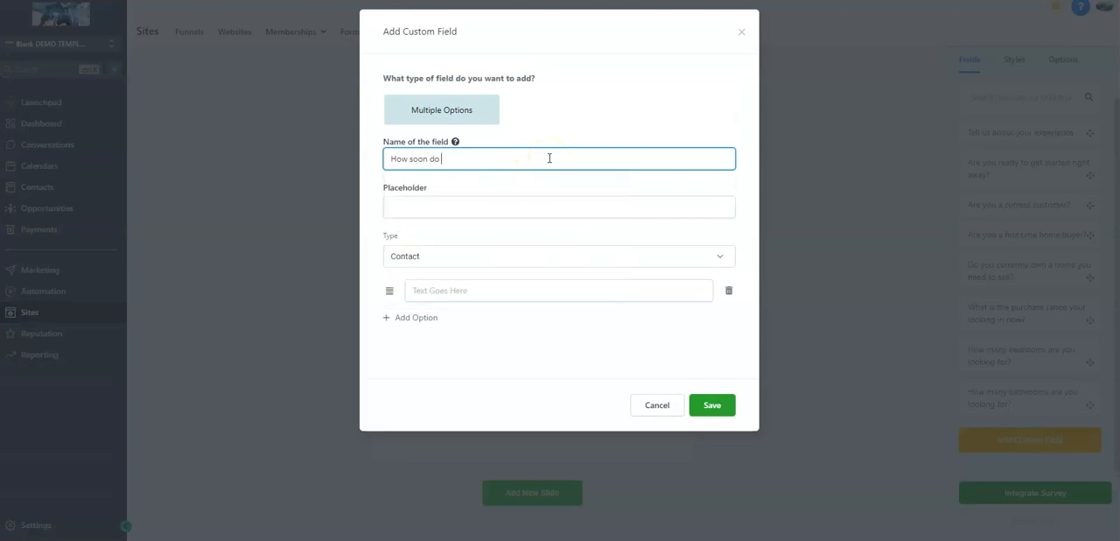
{"action": "type", "text": " you need to move?"}
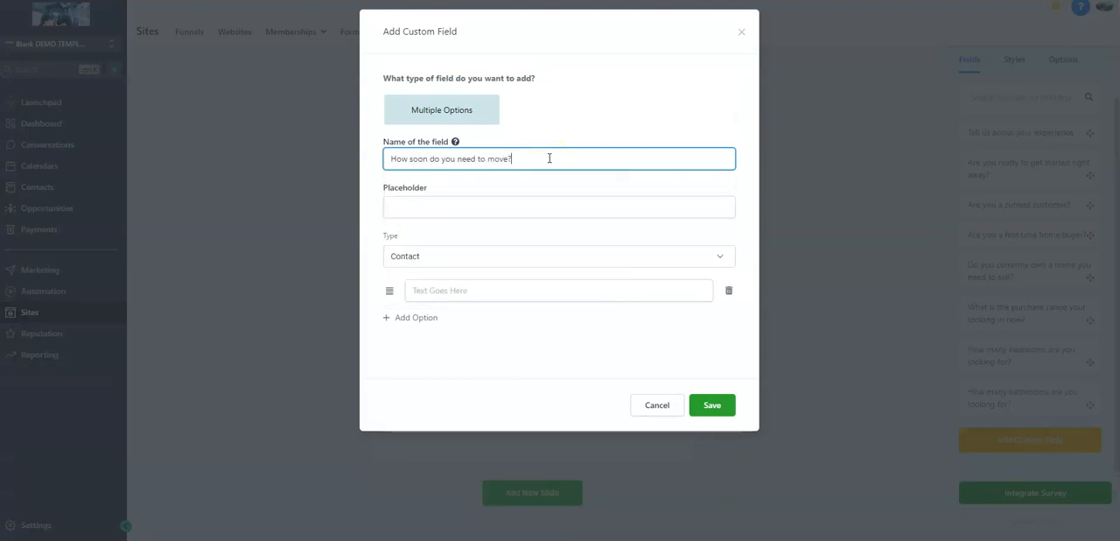
{"action": "left_click", "coordinate": [586, 206]}
{"action": "type", "text": "please select"}
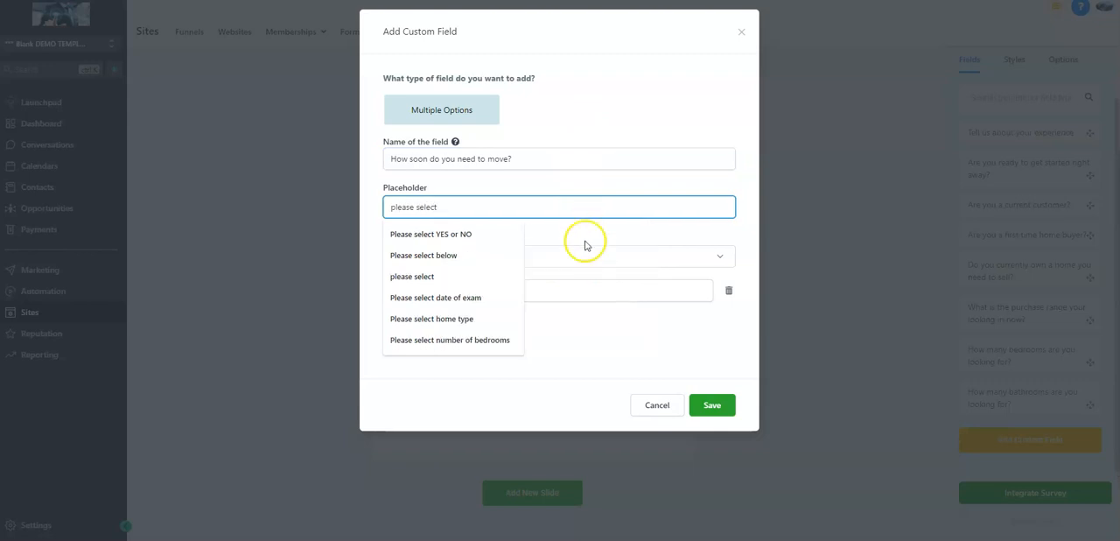
{"action": "left_click", "coordinate": [590, 235]}
Enter "ASAP/Urgently" and "60-90 days" as the first two answer options of the moving timeline field
{"action": "left_click", "coordinate": [577, 290]}
{"action": "type", "text": "ASAP/Urgently"}
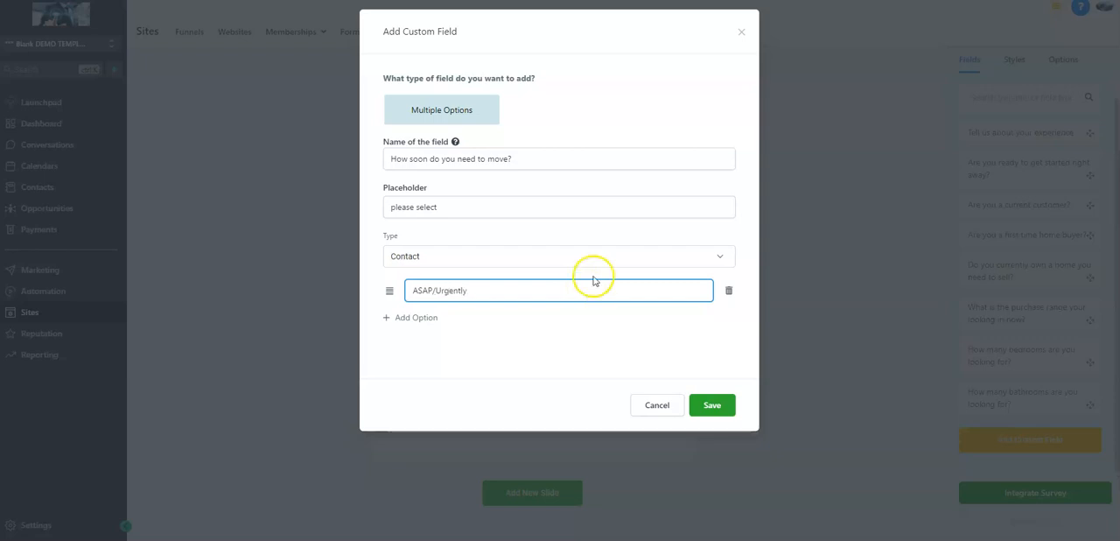
{"action": "left_click", "coordinate": [392, 318]}
{"action": "left_click", "coordinate": [422, 322]}
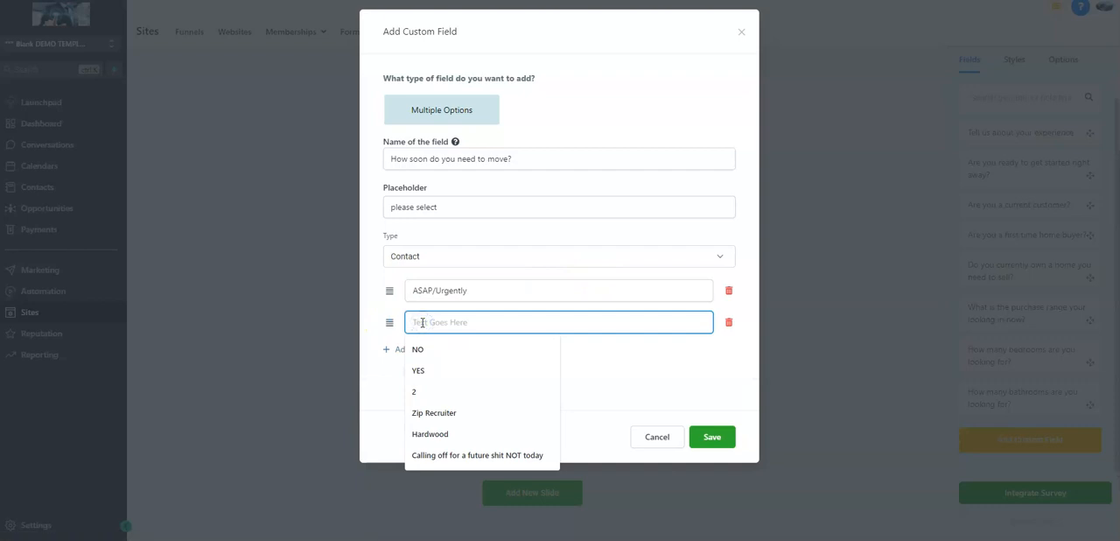
{"action": "type", "text": "60"}
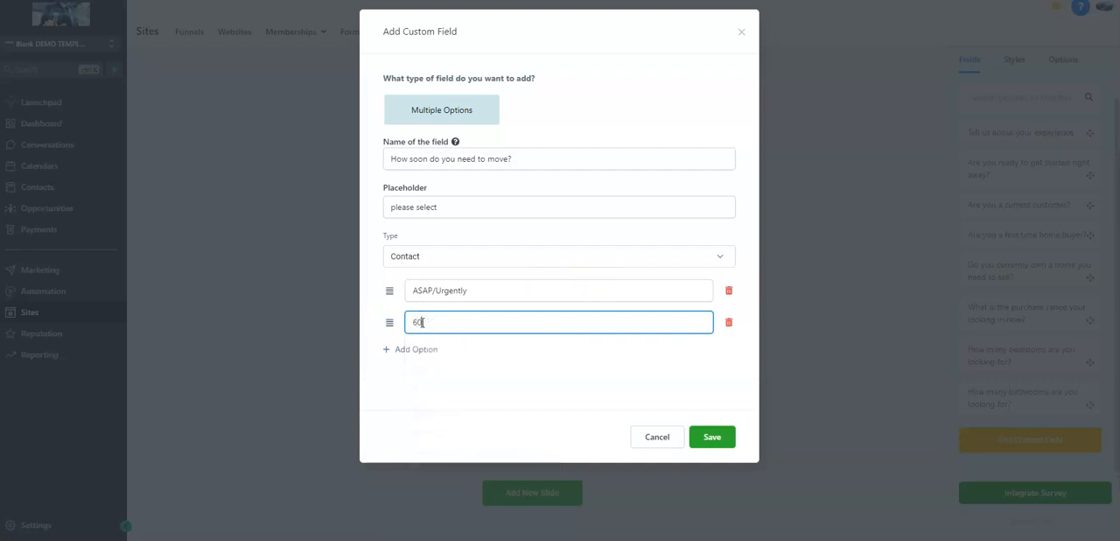
{"action": "type", "text": "-90 days"}
Finish the moving timeline field with the options "90-180 days" and "just looking", and place it below the bathrooms question on Slide 1
{"action": "left_click", "coordinate": [418, 349]}
{"action": "left_click", "coordinate": [420, 351]}
{"action": "type", "text": "90-180 days"}
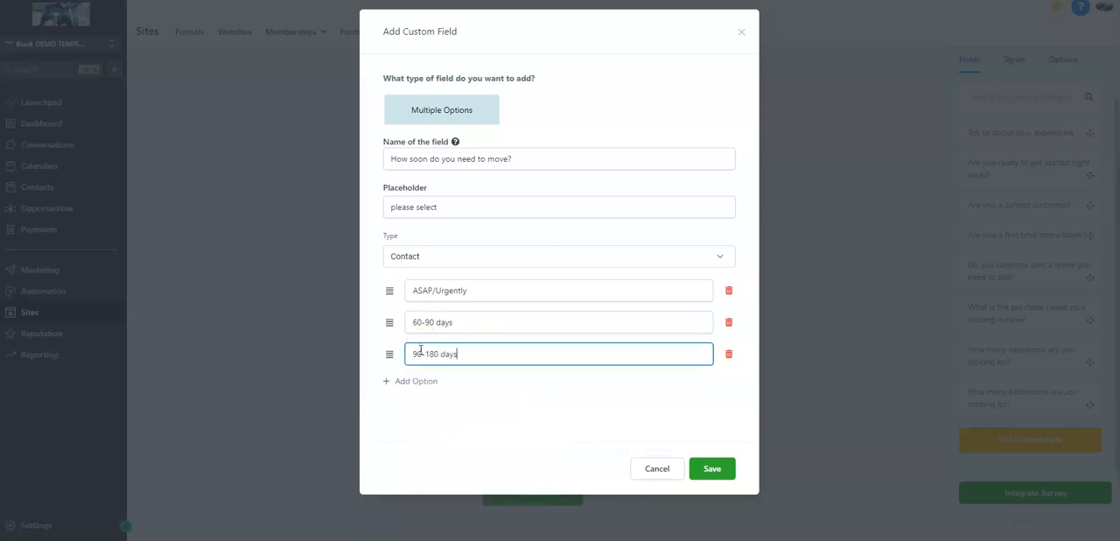
{"action": "left_click", "coordinate": [415, 385]}
{"action": "type", "text": "just looking"}
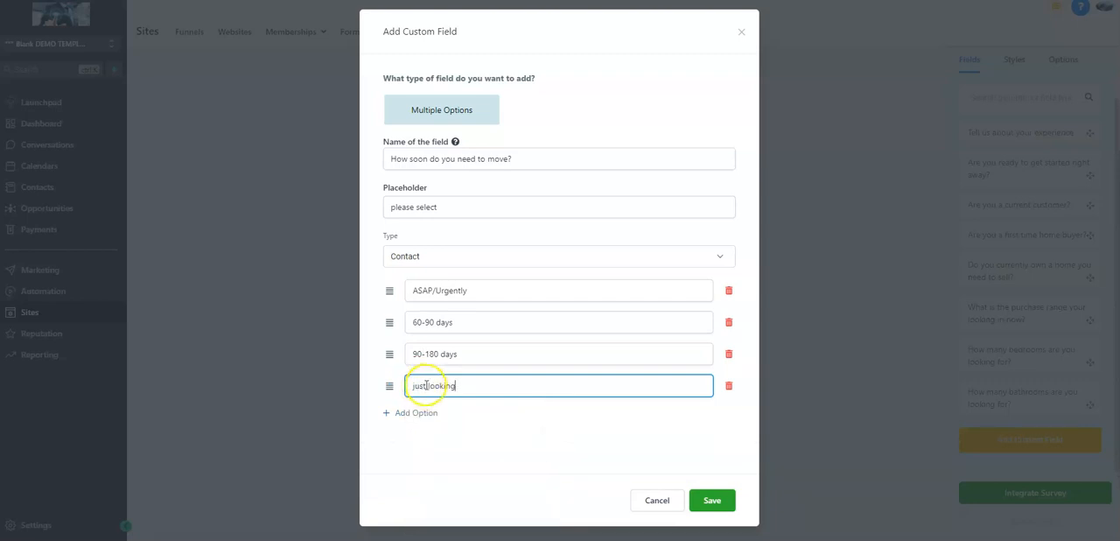
{"action": "left_click", "coordinate": [700, 500]}
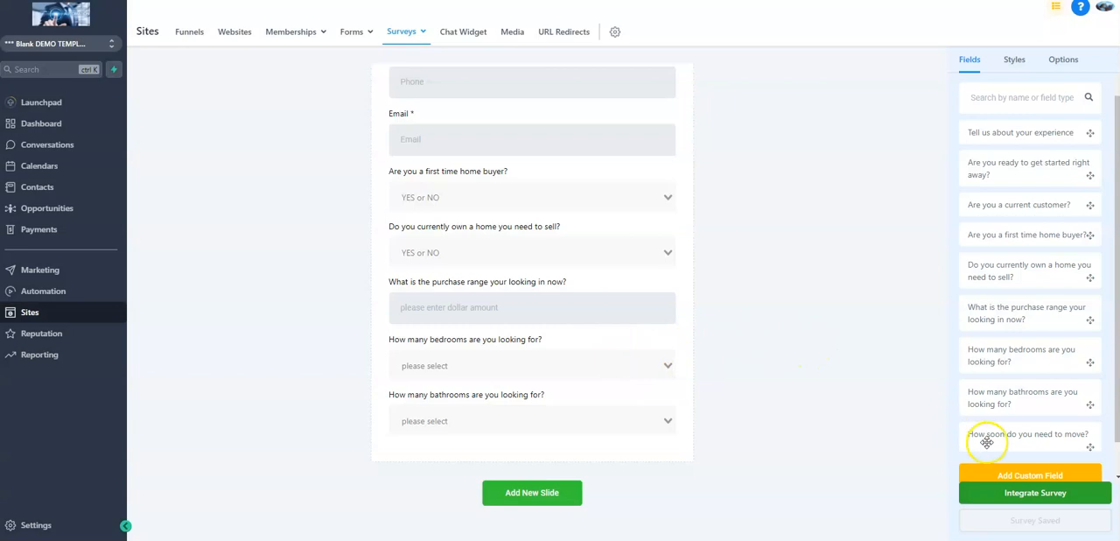
{"action": "left_click_drag", "start_coordinate": [980, 434], "coordinate": [605, 450]}
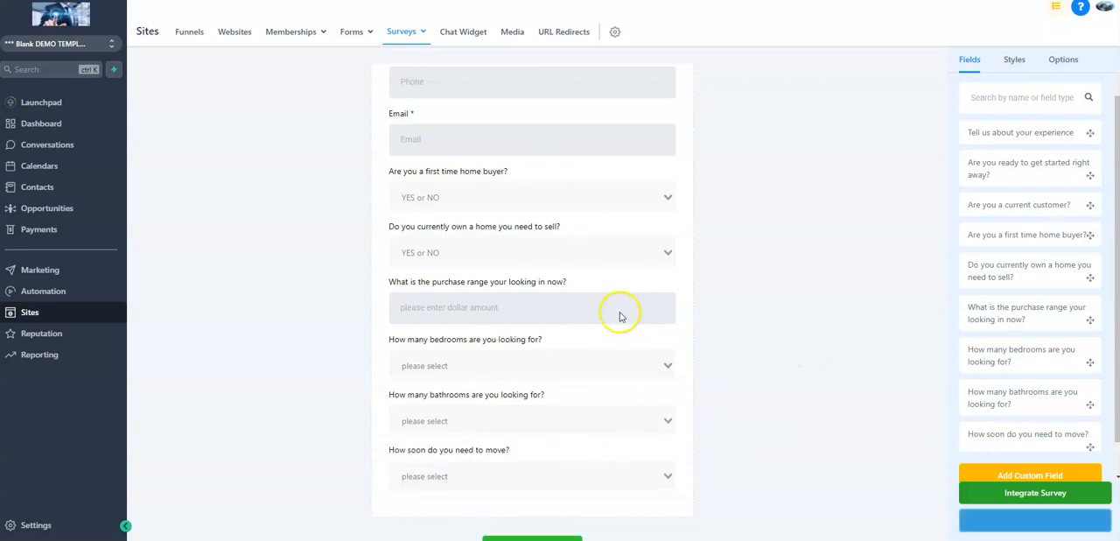
Make the First Name and Last Name fields on Slide 1 required
{"action": "scroll", "coordinate": [621, 312], "scroll_direction": "up", "scroll_amount": 3}
{"action": "left_click", "coordinate": [497, 159]}
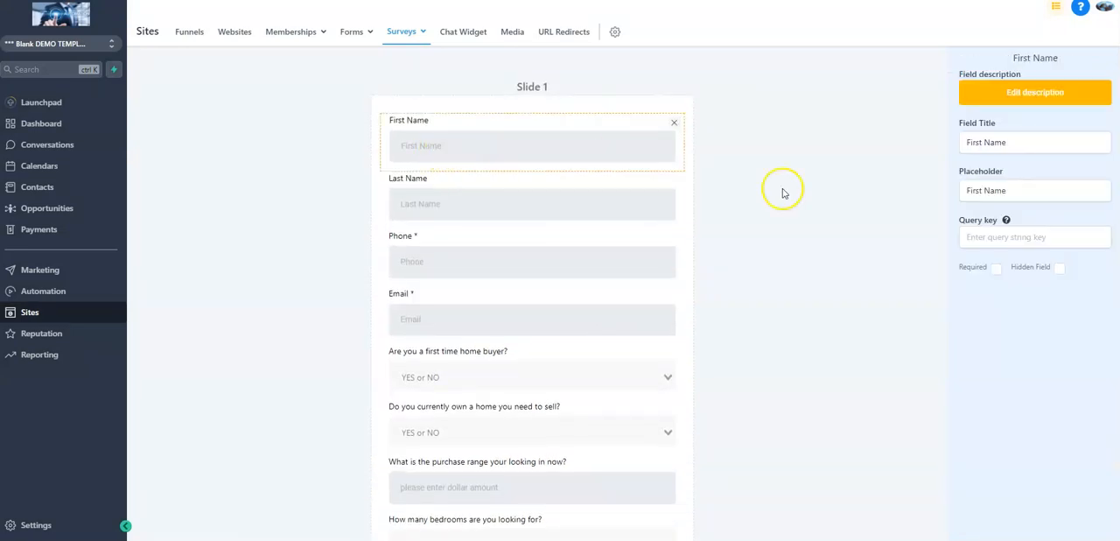
{"action": "left_click", "coordinate": [527, 218]}
{"action": "left_click", "coordinate": [997, 281]}
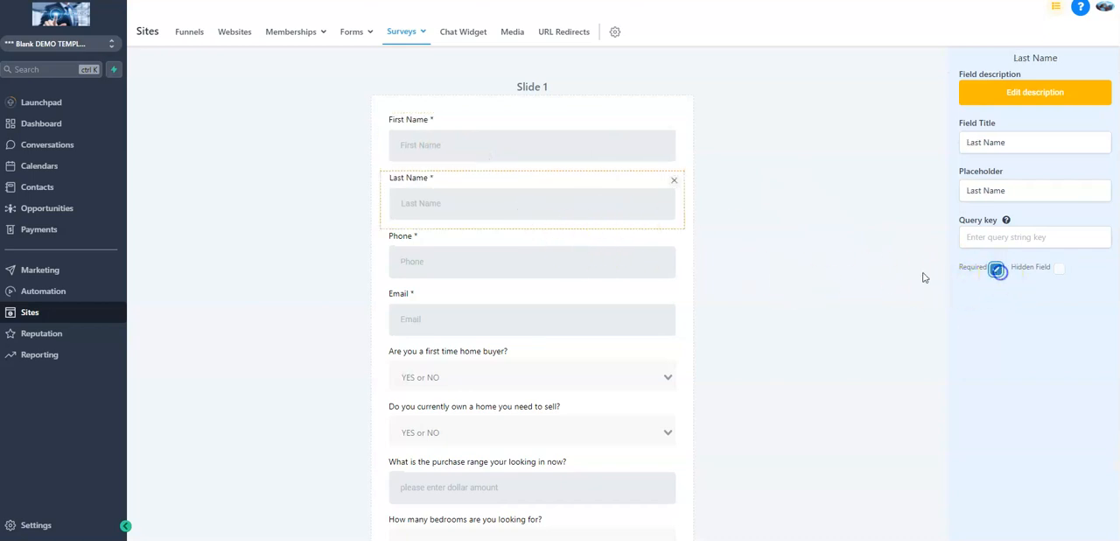
Make the first time home buyer, currently own a home, and purchase range questions on Slide 1 required
{"action": "scroll", "coordinate": [560, 307], "scroll_direction": "down", "scroll_amount": 2}
{"action": "left_click", "coordinate": [537, 263]}
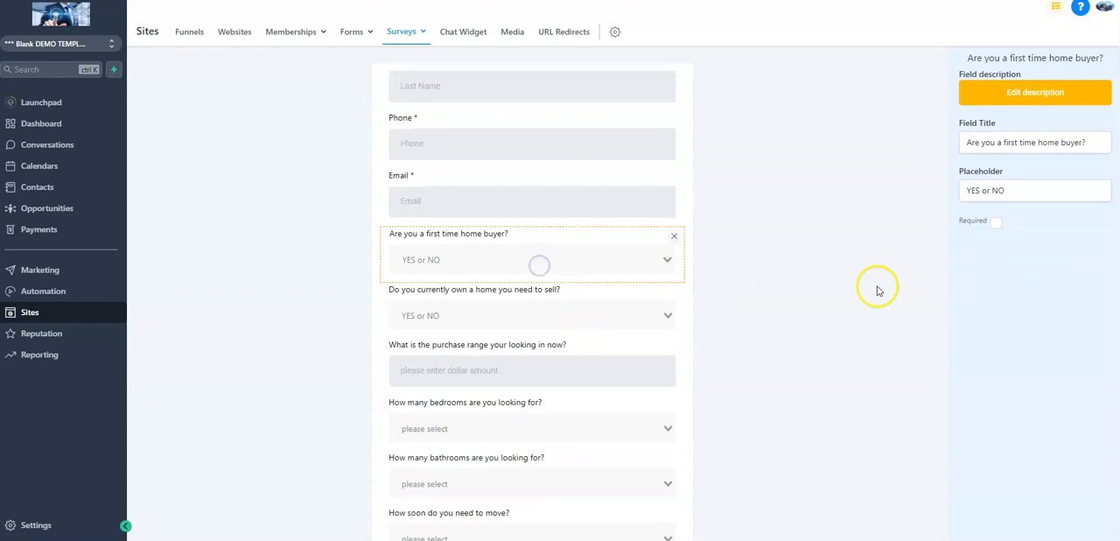
{"action": "left_click", "coordinate": [555, 320]}
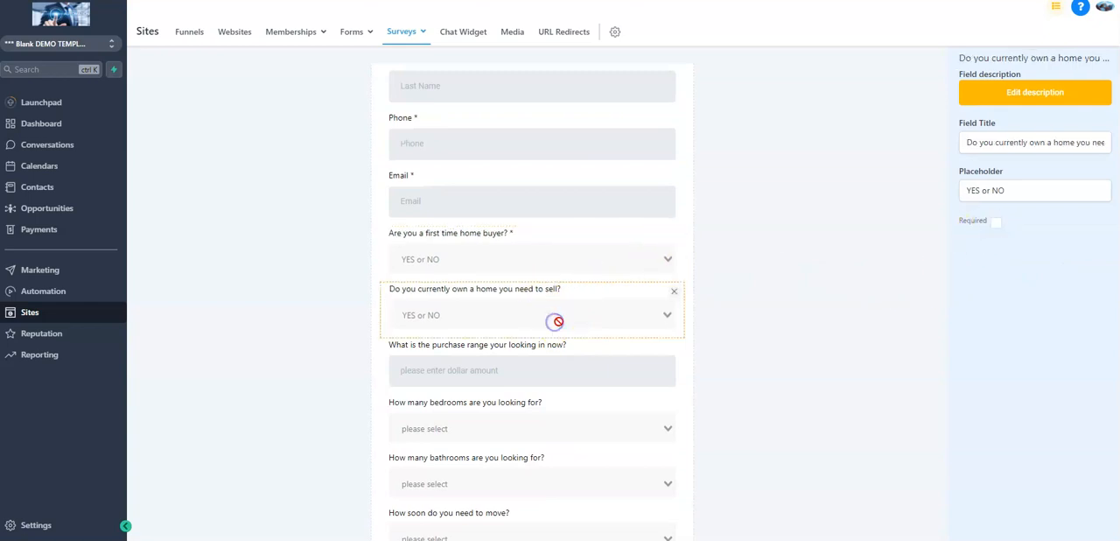
{"action": "left_click", "coordinate": [997, 226]}
{"action": "left_click", "coordinate": [527, 371]}
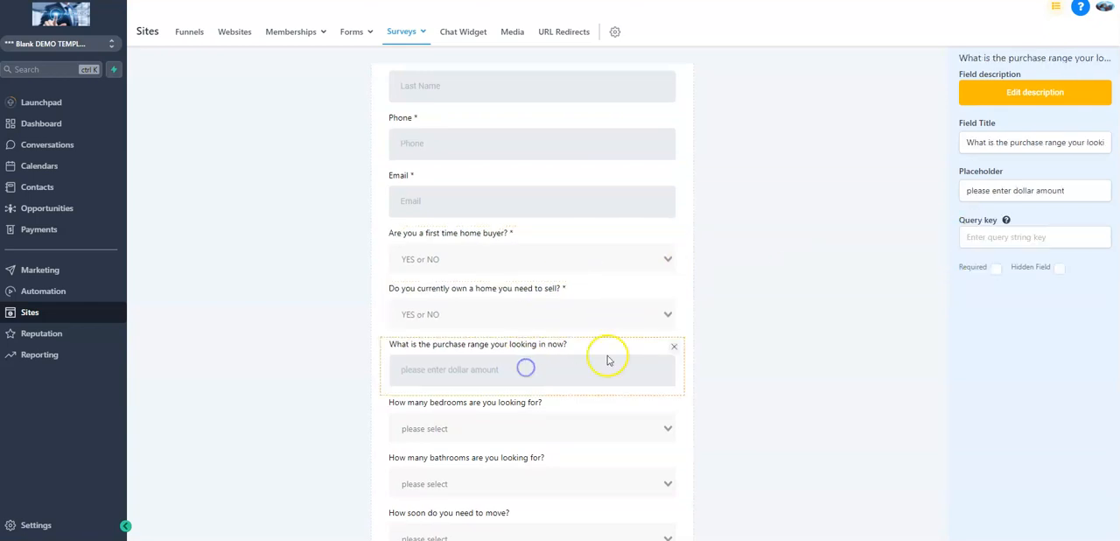
{"action": "left_click", "coordinate": [996, 267]}
Make the bedrooms, bathrooms and moving timeline questions on Slide 1 required
{"action": "scroll", "coordinate": [595, 306], "scroll_direction": "down", "scroll_amount": 3}
{"action": "left_click", "coordinate": [520, 289]}
{"action": "left_click", "coordinate": [496, 367]}
{"action": "left_click", "coordinate": [592, 306]}
{"action": "left_click", "coordinate": [996, 222]}
{"action": "left_click", "coordinate": [570, 369]}
{"action": "left_click", "coordinate": [996, 223]}
{"action": "left_click", "coordinate": [517, 420]}
{"action": "left_click", "coordinate": [996, 222]}
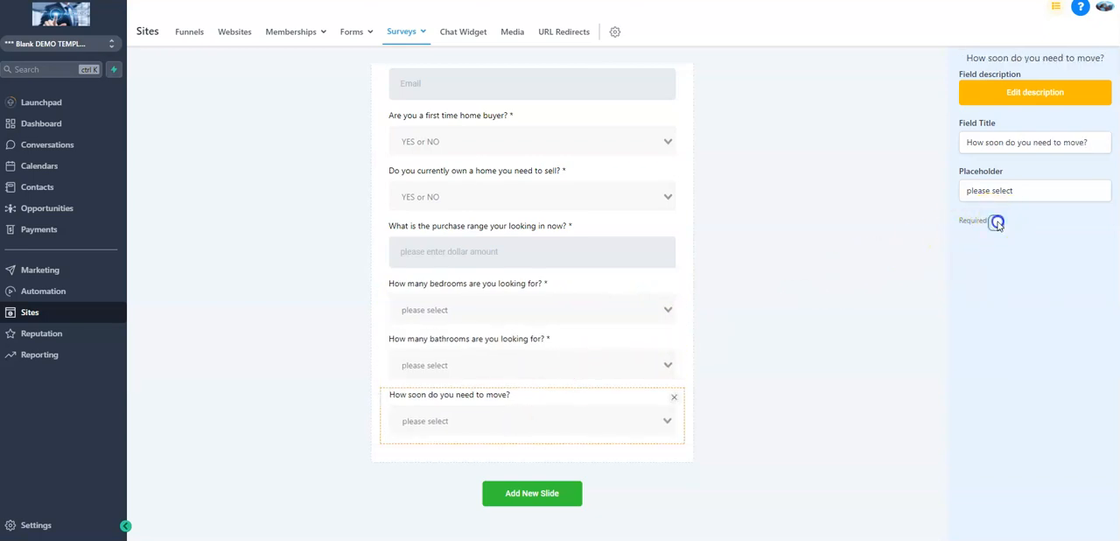
{"action": "left_click", "coordinate": [752, 295]}
Name the survey "Home Buyer Survey" in the survey options
{"action": "scroll", "coordinate": [781, 154], "scroll_direction": "up", "scroll_amount": 3}
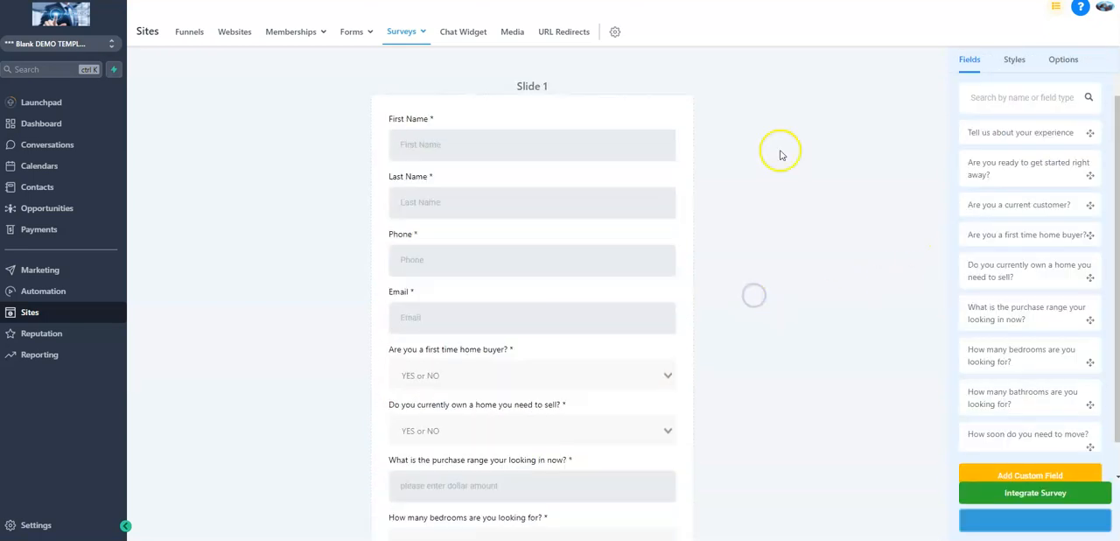
{"action": "left_click", "coordinate": [1062, 63]}
{"action": "triple_click", "coordinate": [1045, 123]}
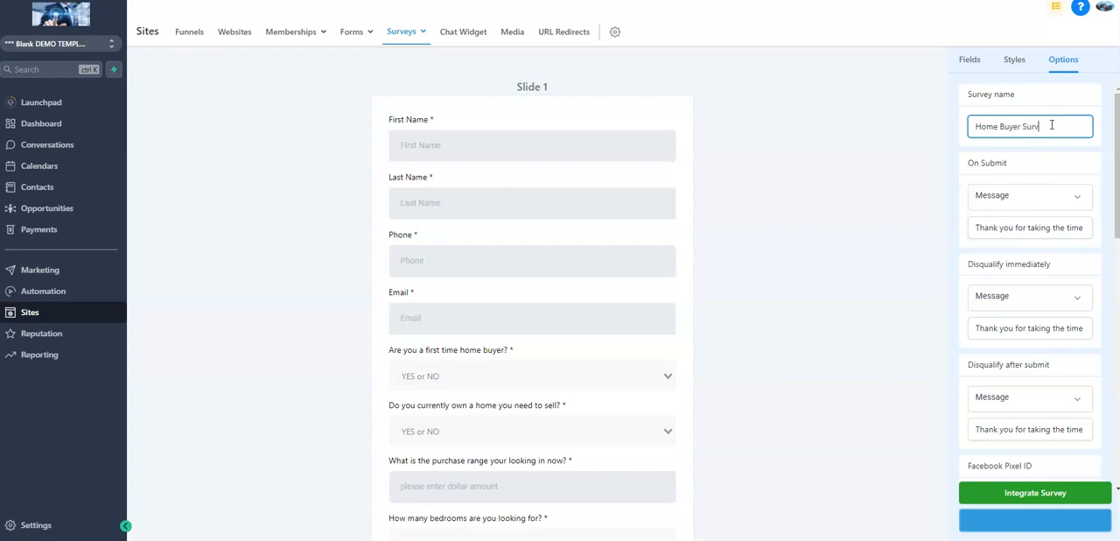
{"action": "left_click", "coordinate": [912, 162]}
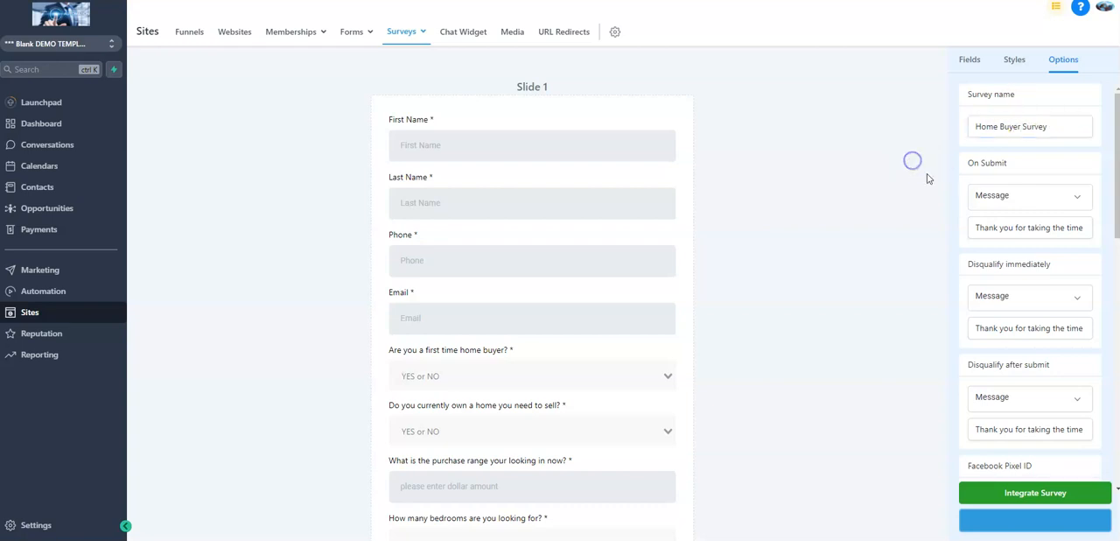
{"action": "left_click", "coordinate": [983, 156]}
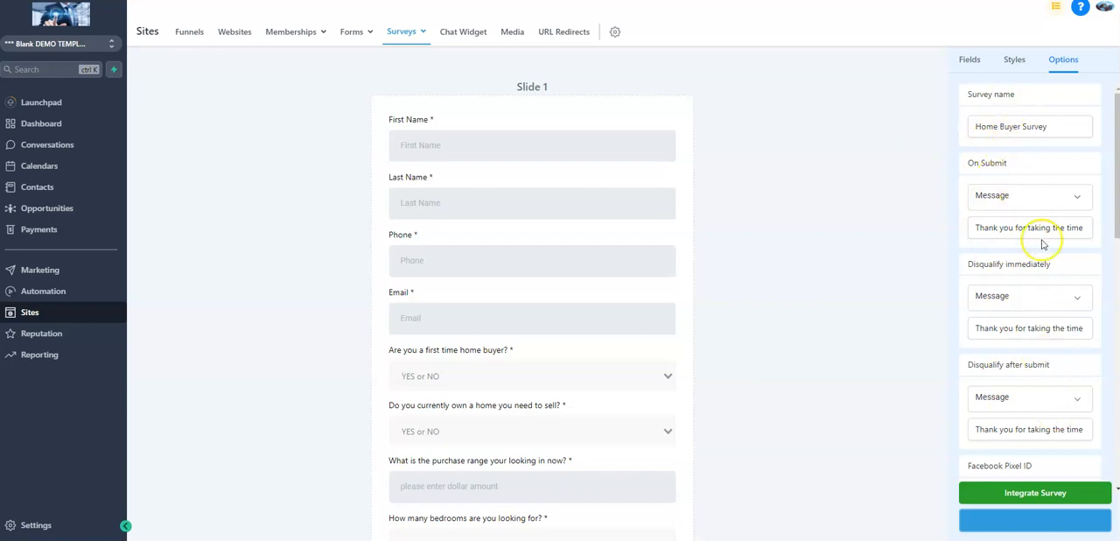
{"action": "left_click", "coordinate": [1028, 197]}
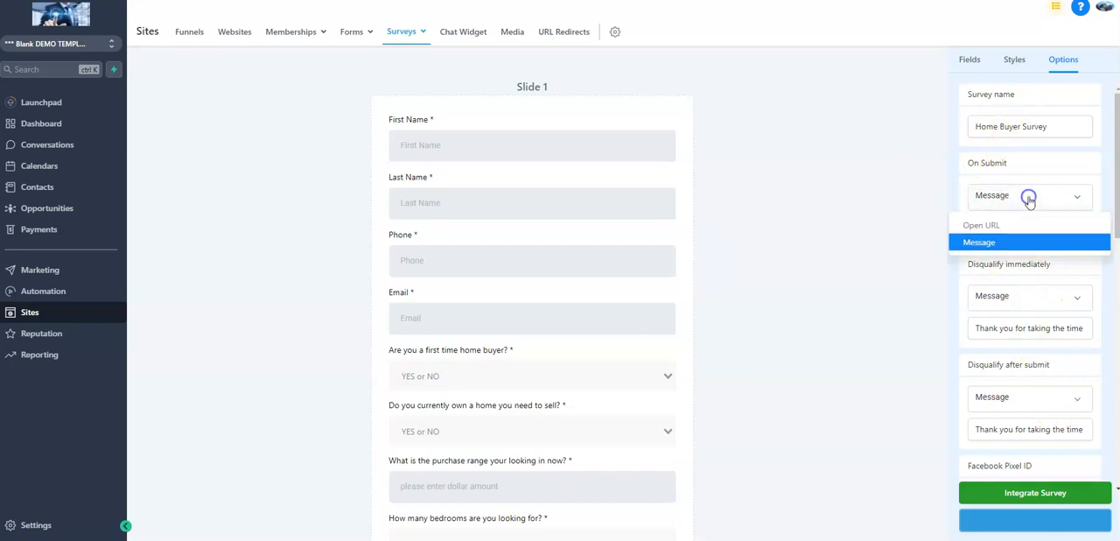
{"action": "left_click", "coordinate": [979, 225]}
{"action": "left_click", "coordinate": [1001, 228]}
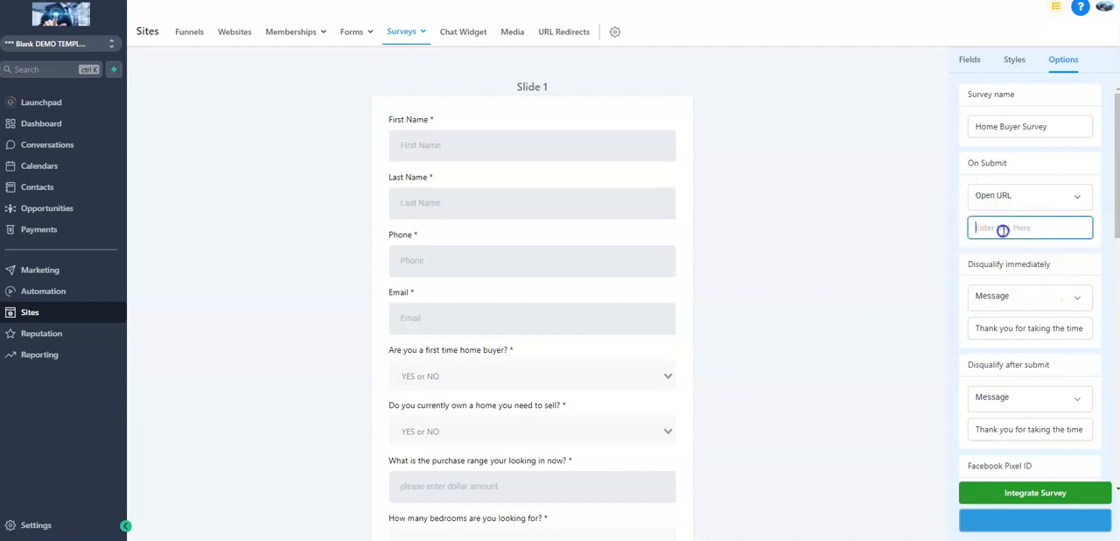
{"action": "left_click", "coordinate": [1038, 195]}
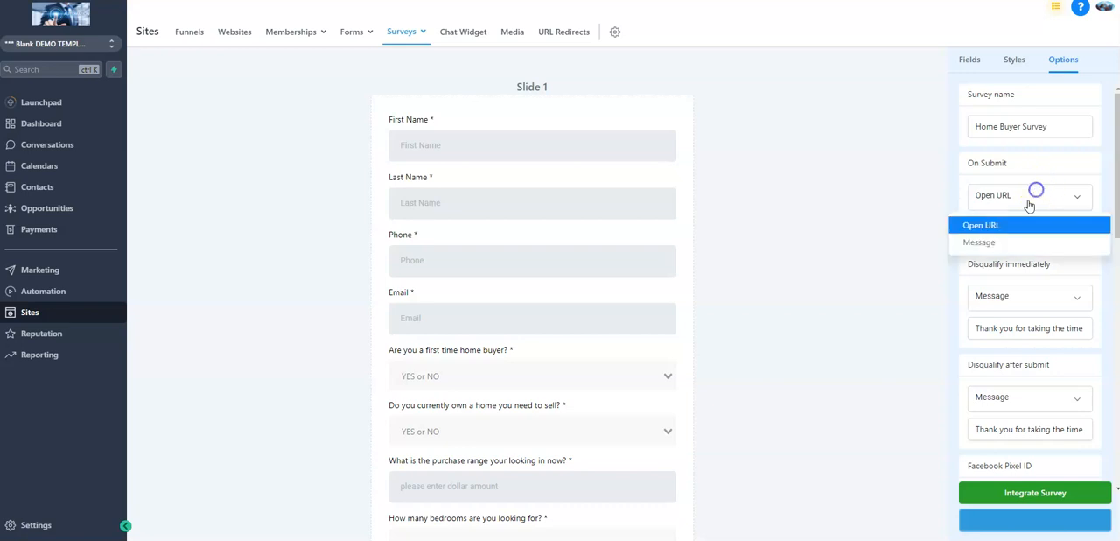
{"action": "left_click", "coordinate": [996, 242]}
Save the survey and look over its questions on Slide 1
{"action": "left_click", "coordinate": [1032, 516]}
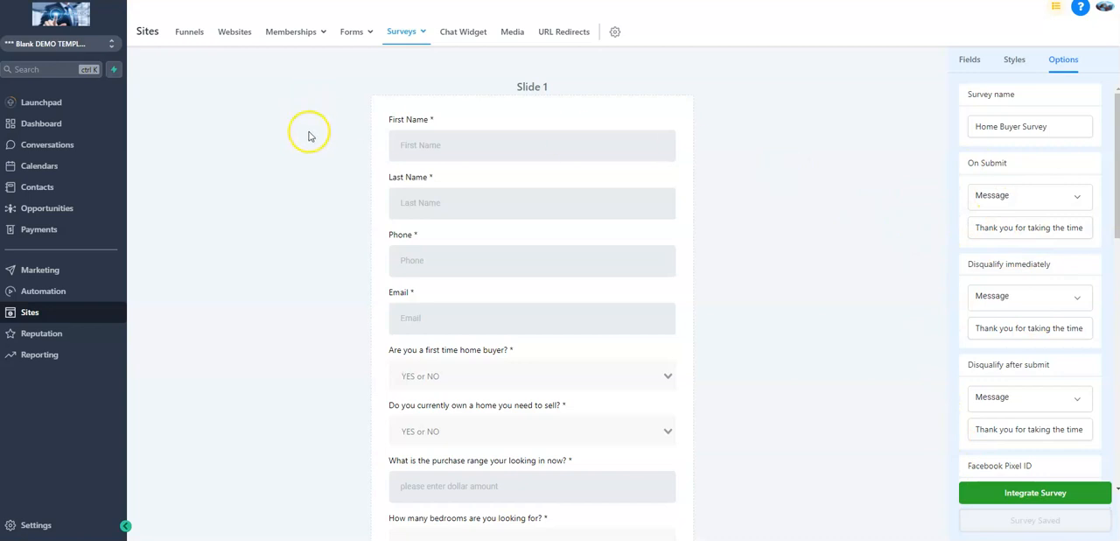
{"action": "scroll", "coordinate": [448, 188], "scroll_direction": "down", "scroll_amount": 3}
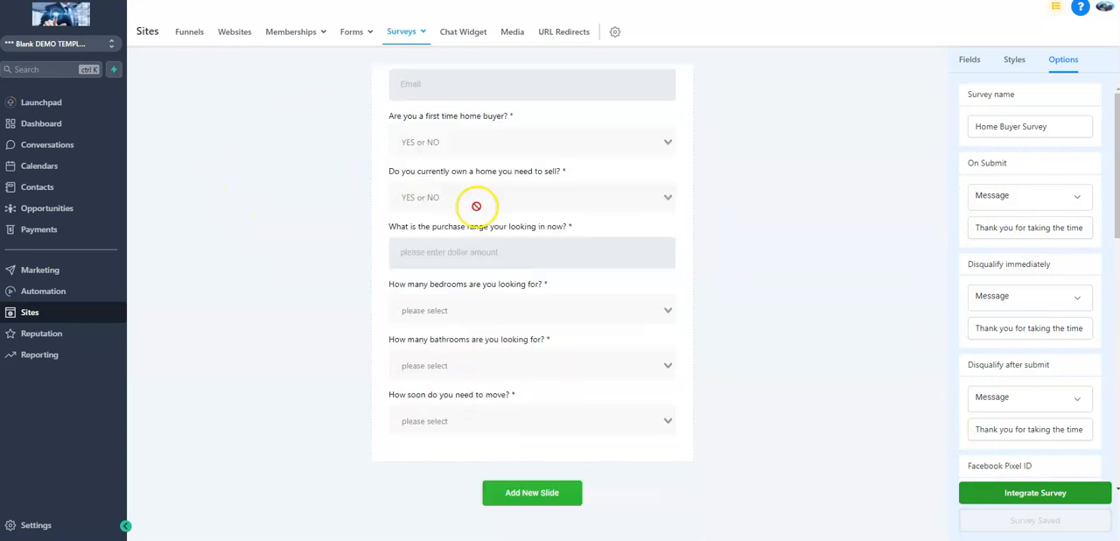
{"action": "scroll", "coordinate": [484, 232], "scroll_direction": "up", "scroll_amount": 3}
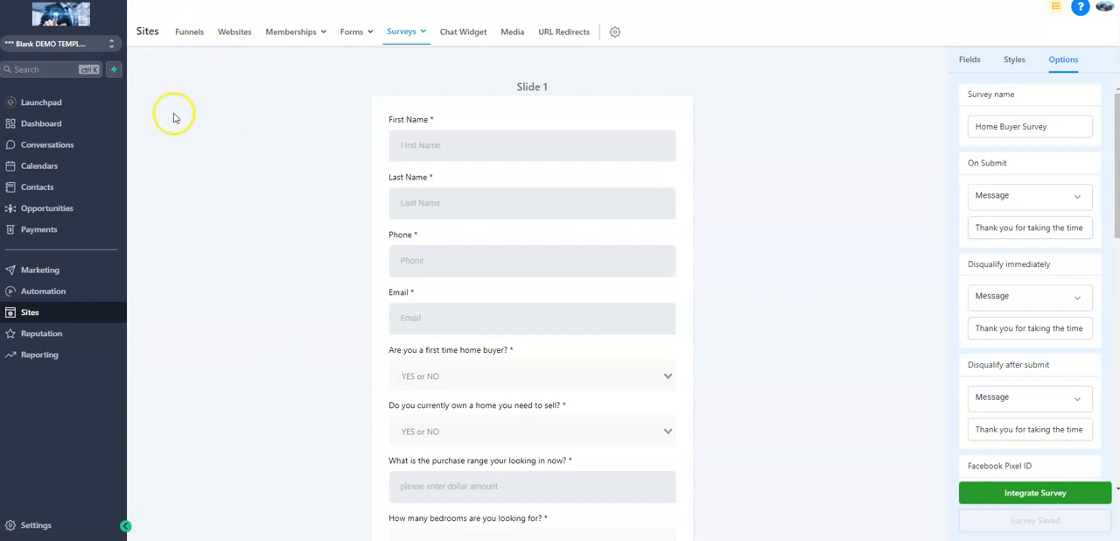
Create a new automation workflow from scratch
{"action": "left_click", "coordinate": [43, 290]}
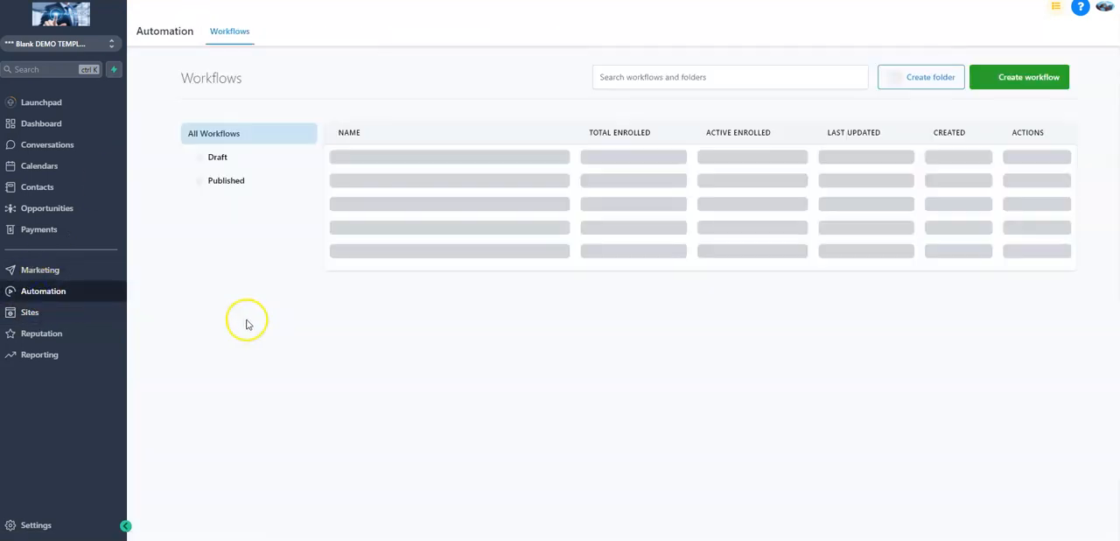
{"action": "left_click", "coordinate": [1005, 78]}
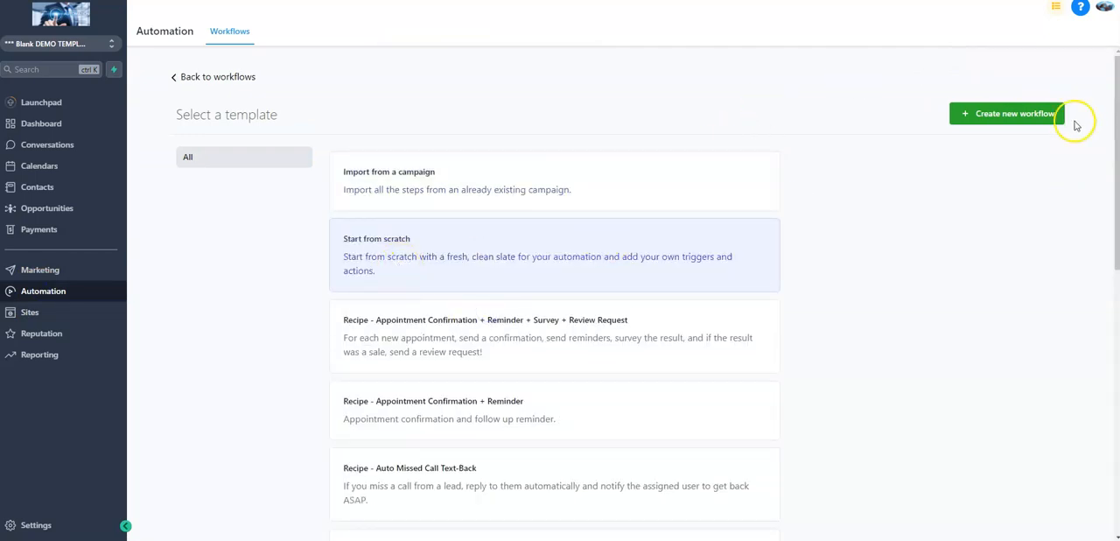
{"action": "left_click", "coordinate": [1007, 115]}
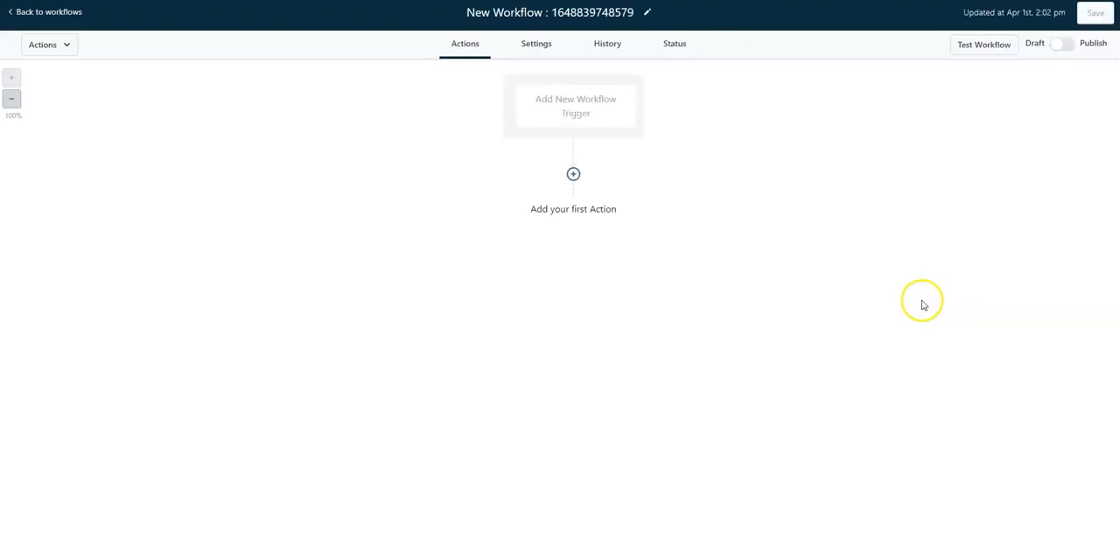
Rename the workflow as "New Home Buyer Survey Completed"
{"action": "left_click", "coordinate": [517, 13]}
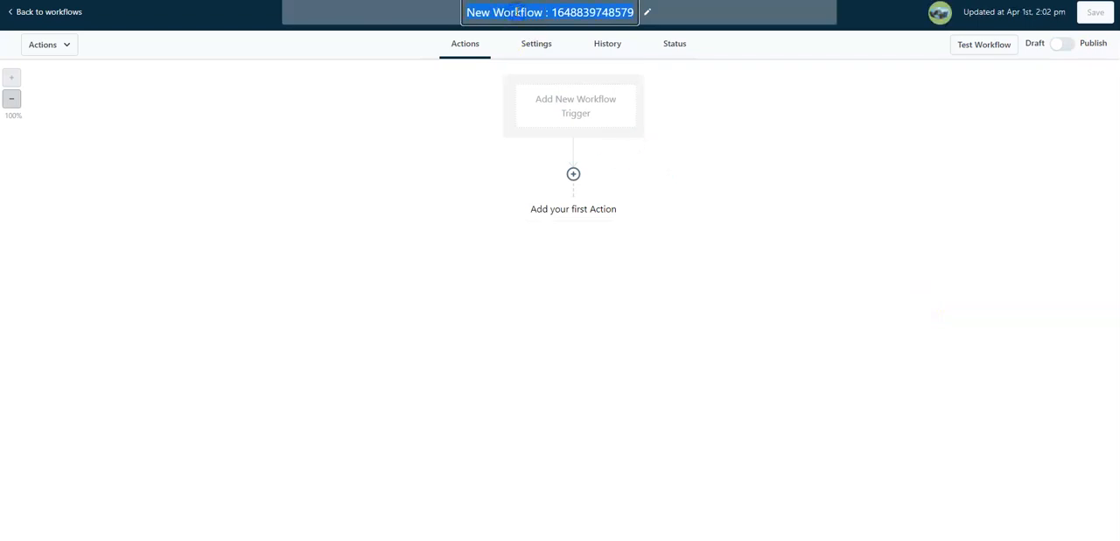
{"action": "type", "text": "Bew Home"}
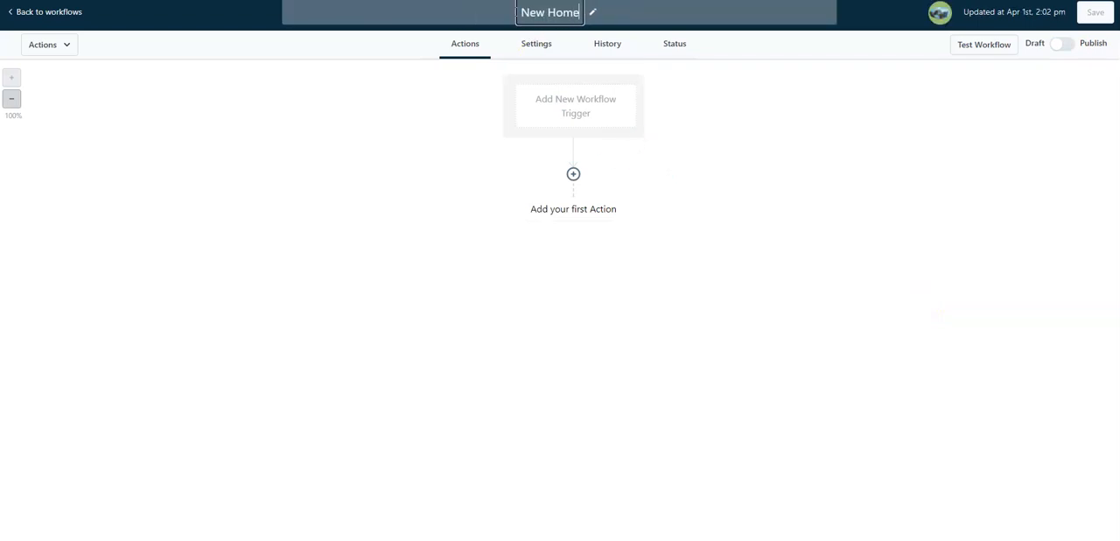
{"action": "type", "text": " Buyer Survey Completed"}
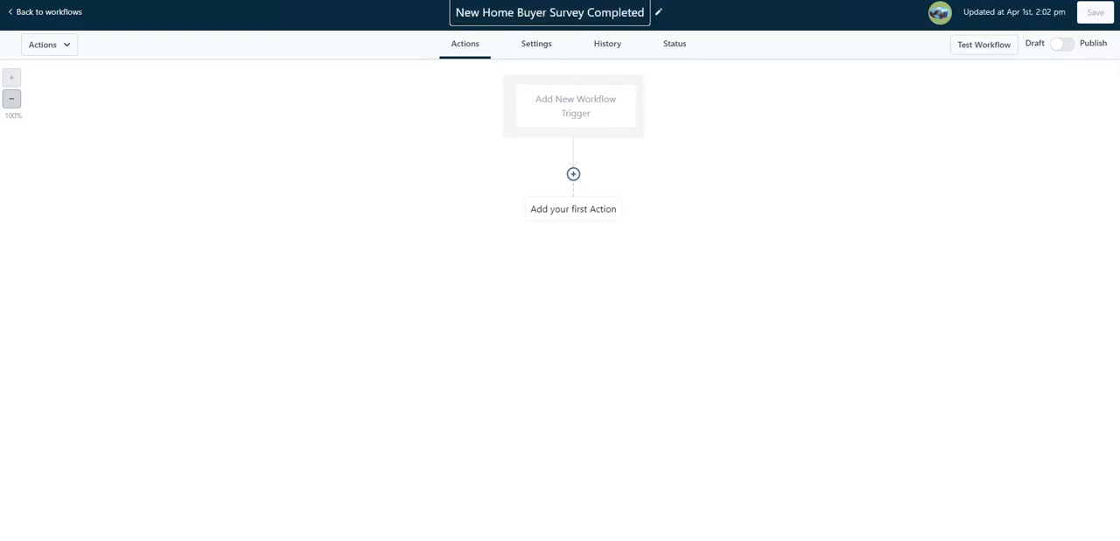
{"action": "left_click", "coordinate": [295, 198]}
Add a workflow trigger that runs on "Survey submitted"
{"action": "left_click", "coordinate": [550, 109]}
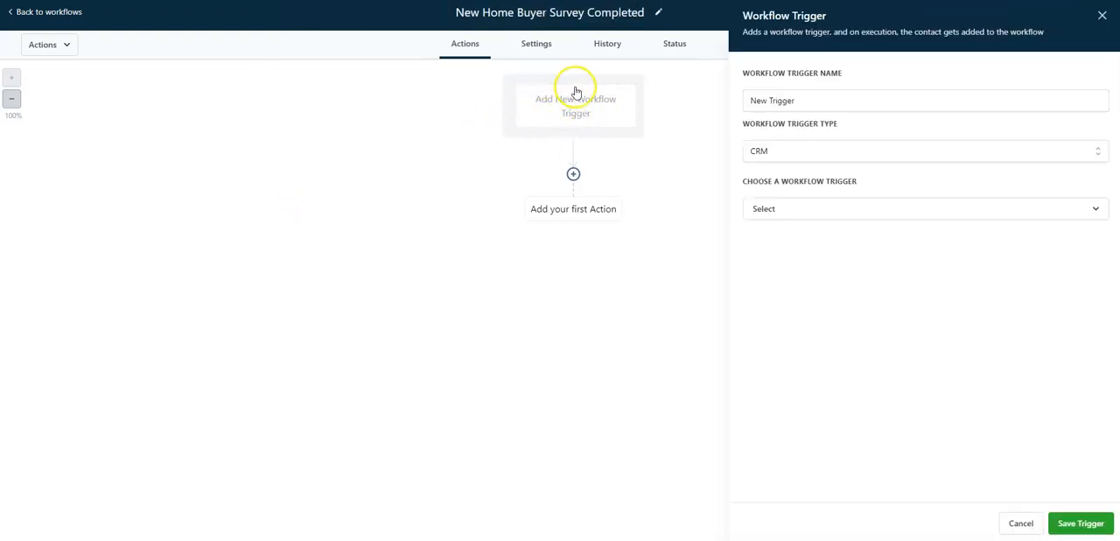
{"action": "left_click", "coordinate": [821, 217]}
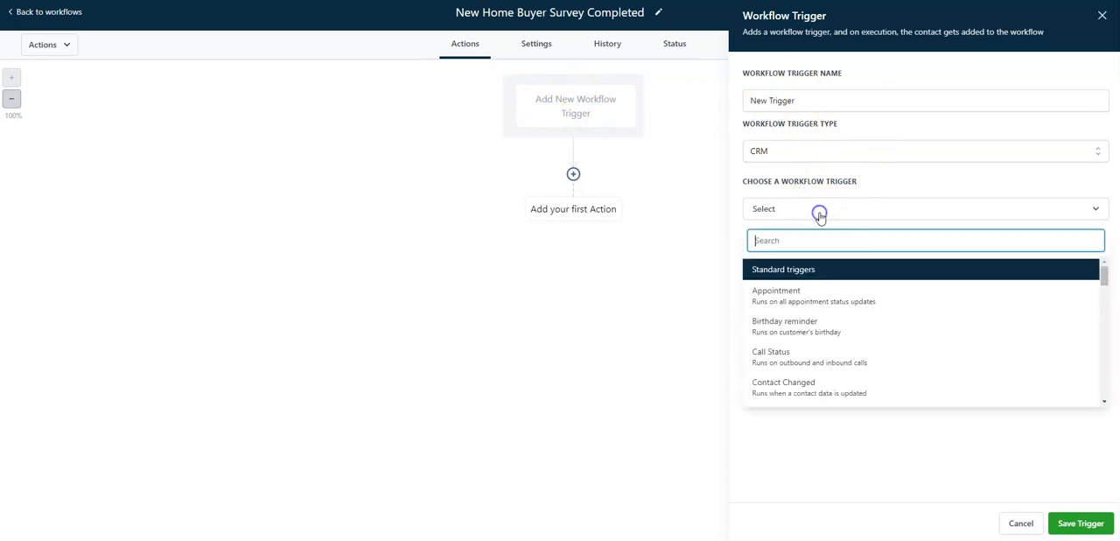
{"action": "scroll", "coordinate": [827, 315], "scroll_direction": "down", "scroll_amount": 5}
{"action": "scroll", "coordinate": [835, 337], "scroll_direction": "down", "scroll_amount": 6}
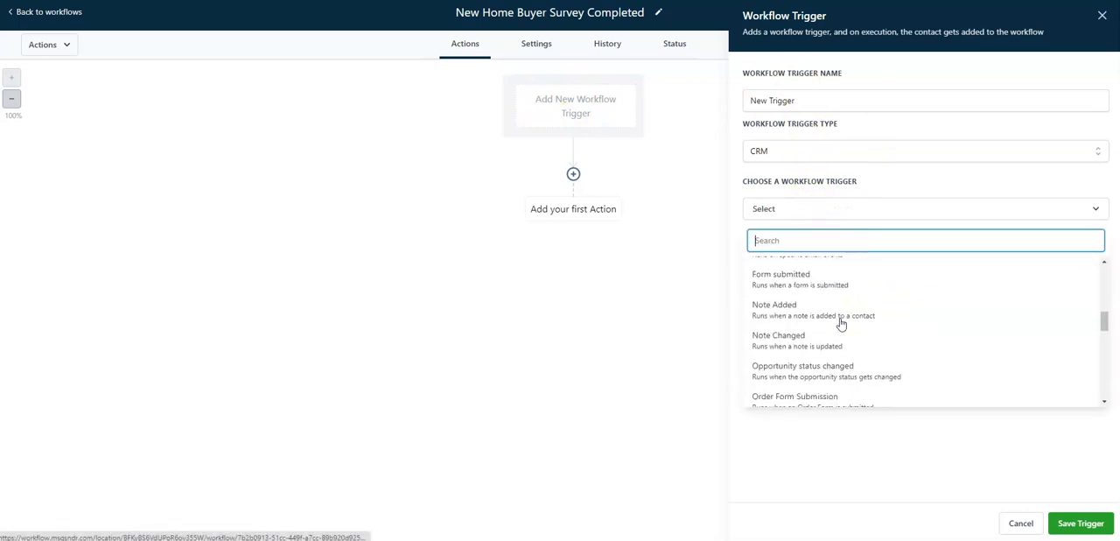
{"action": "left_click", "coordinate": [817, 316]}
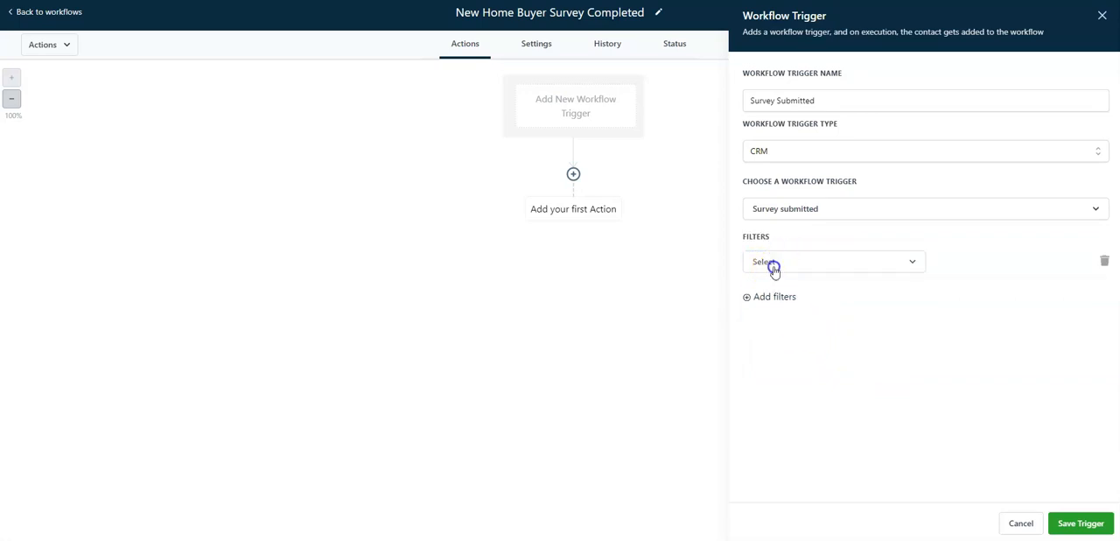
Filter the trigger with "Survey is" set to Home Buyer Survey
{"action": "left_click", "coordinate": [772, 265]}
{"action": "left_click", "coordinate": [790, 363]}
{"action": "left_click", "coordinate": [951, 265]}
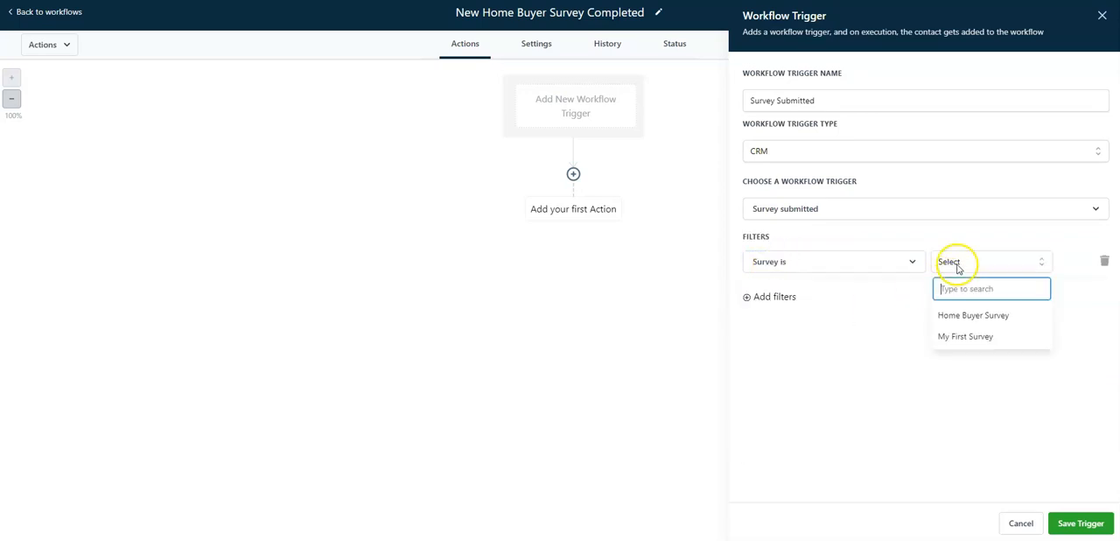
{"action": "left_click", "coordinate": [981, 321]}
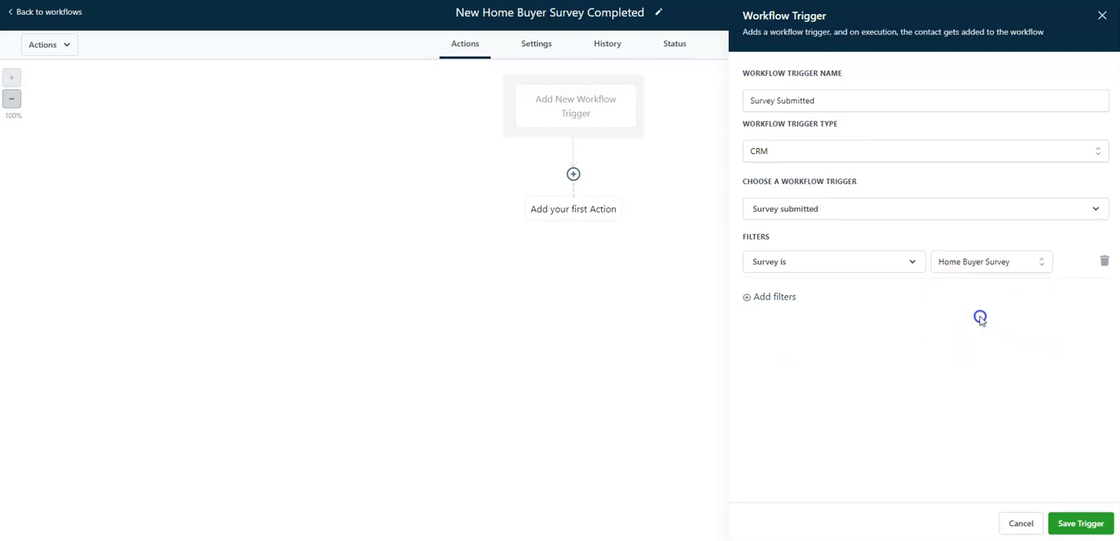
Name the trigger "Survey Submitted = Home Buyer Survey", then save the trigger and the workflow
{"action": "left_click", "coordinate": [879, 100]}
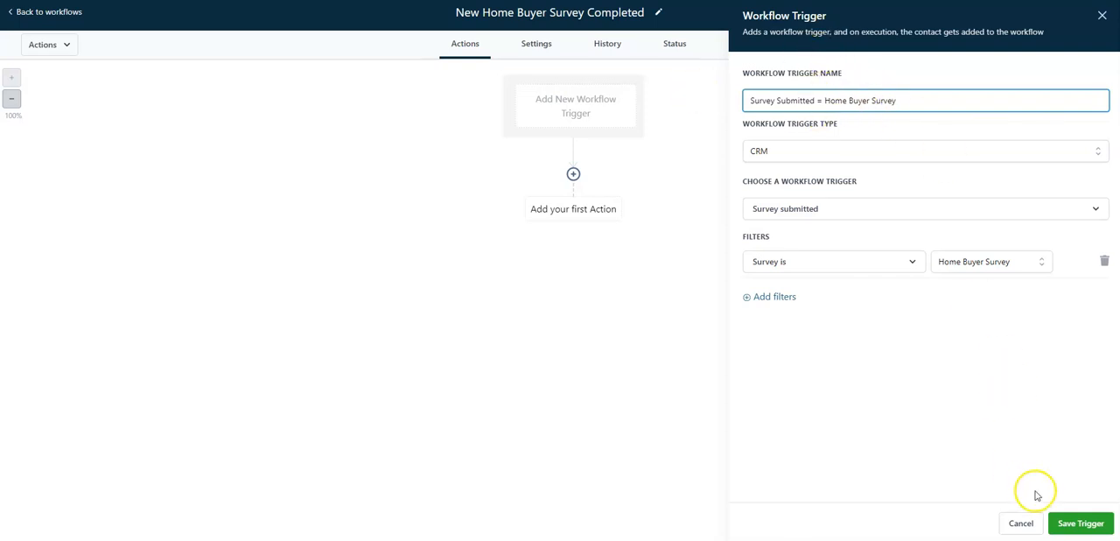
{"action": "left_click", "coordinate": [1082, 524]}
{"action": "left_click", "coordinate": [1096, 12]}
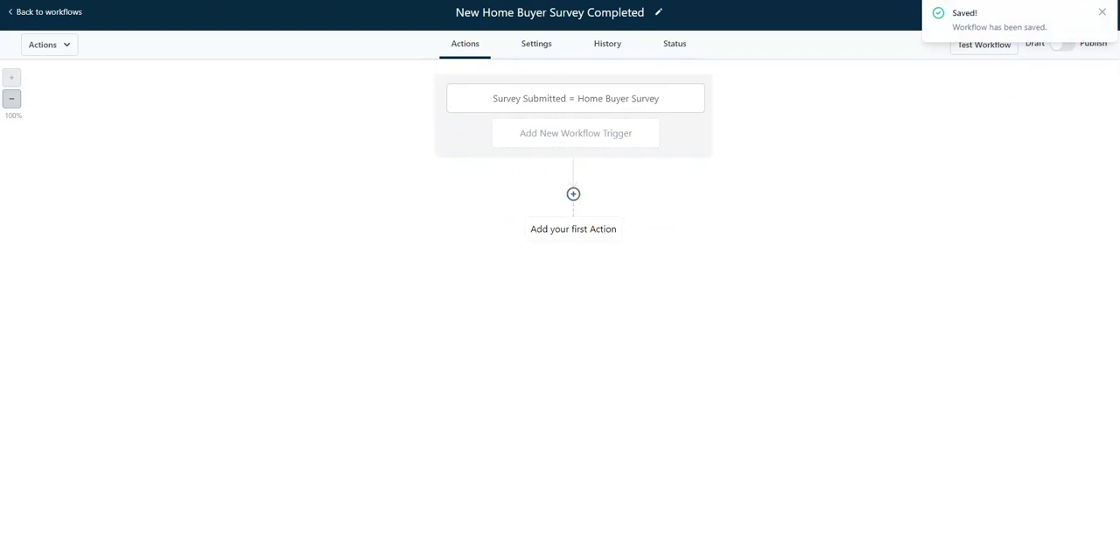
{"action": "left_click", "coordinate": [1102, 13]}
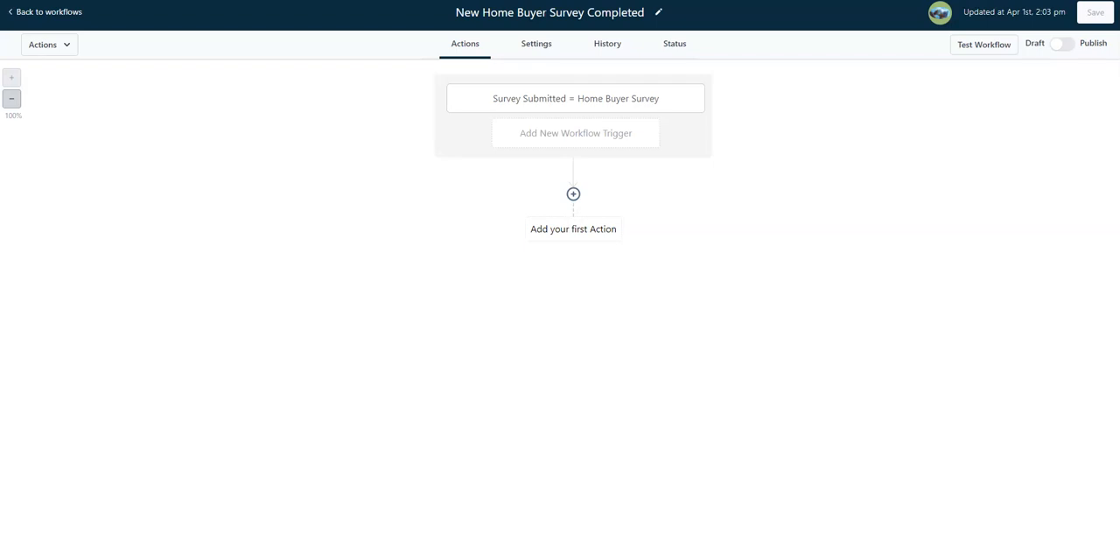
Add a condition as the workflow's first action, below the survey trigger
{"action": "left_click", "coordinate": [573, 193]}
{"action": "scroll", "coordinate": [962, 333], "scroll_direction": "down", "scroll_amount": 10}
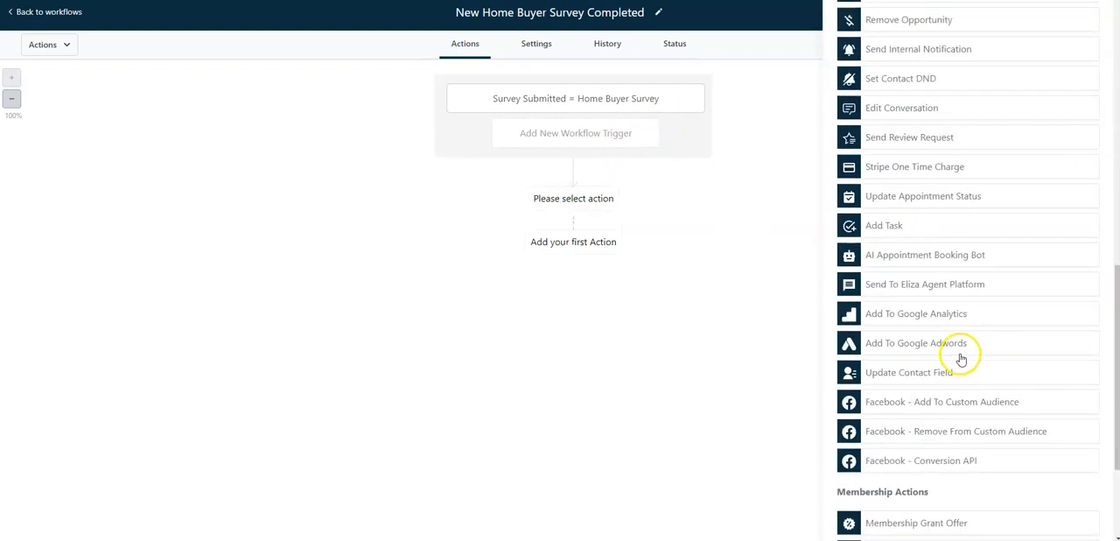
{"action": "scroll", "coordinate": [961, 359], "scroll_direction": "down", "scroll_amount": 2}
{"action": "left_click", "coordinate": [953, 444]}
Set the condition's segment to the contact detail "Are you a first time home buyer?" includes YES
{"action": "left_click", "coordinate": [773, 175]}
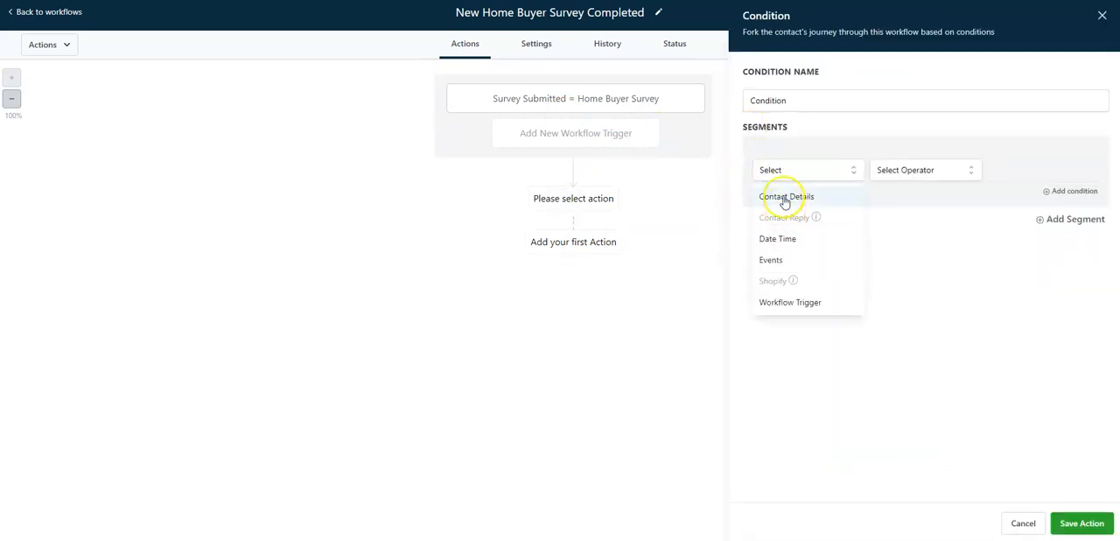
{"action": "left_click", "coordinate": [785, 200]}
{"action": "scroll", "coordinate": [802, 288], "scroll_direction": "down", "scroll_amount": 4}
{"action": "scroll", "coordinate": [804, 292], "scroll_direction": "down", "scroll_amount": 5}
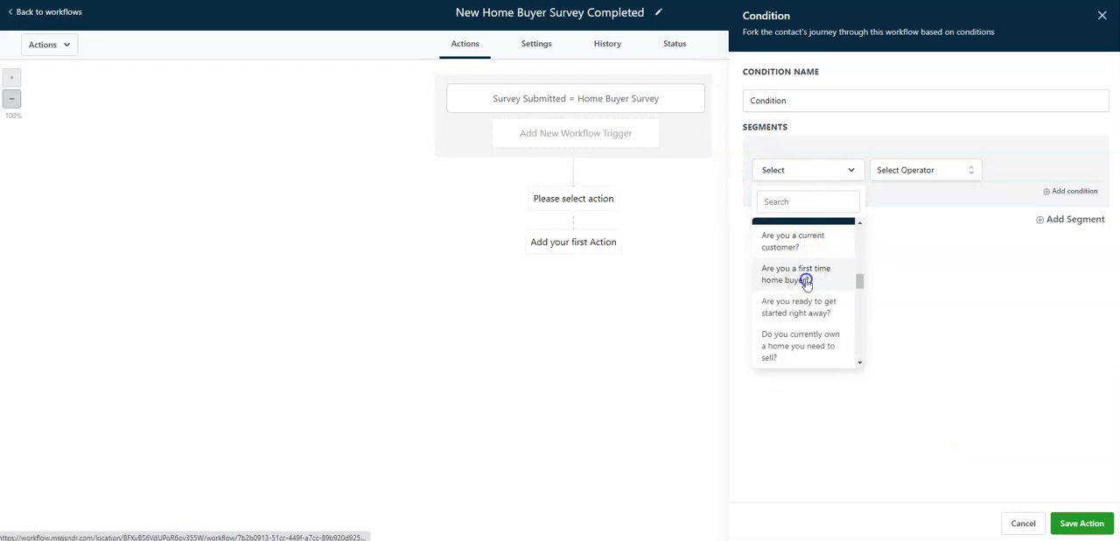
{"action": "left_click", "coordinate": [806, 280]}
{"action": "left_click", "coordinate": [887, 171]}
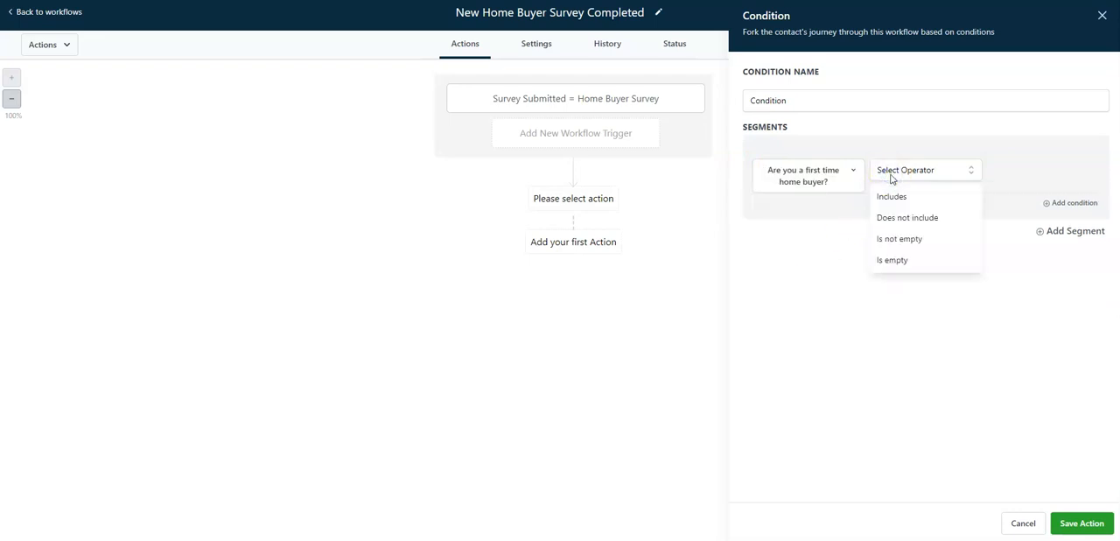
{"action": "left_click", "coordinate": [890, 198]}
{"action": "left_click", "coordinate": [1025, 177]}
{"action": "left_click", "coordinate": [1031, 227]}
Name the condition "Determine if first time home buyer", then save the action and the workflow
{"action": "left_click", "coordinate": [880, 110]}
{"action": "double_click", "coordinate": [880, 110]}
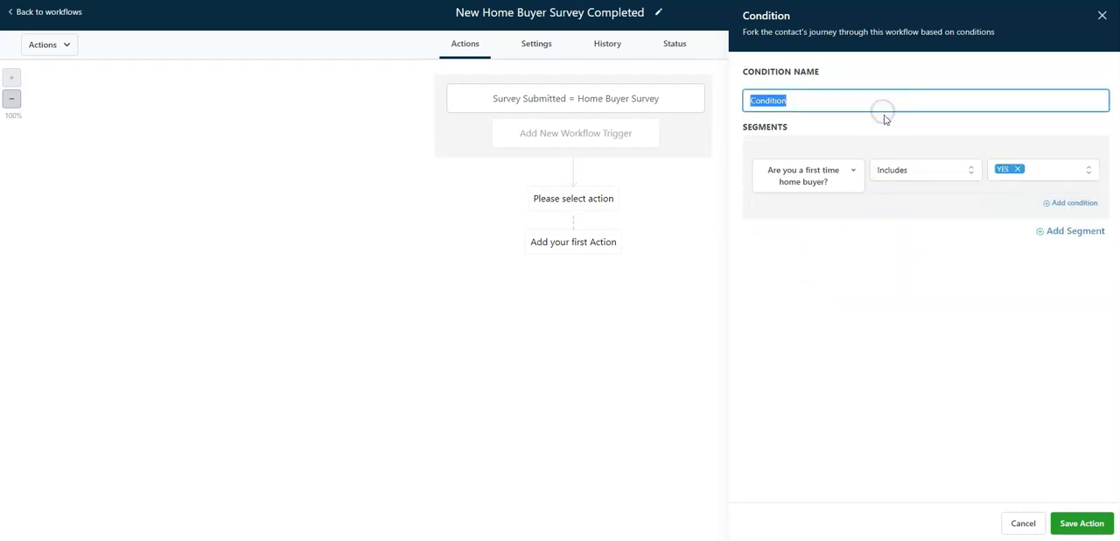
{"action": "type", "text": "YES"}
{"action": "type", "text": "Determine if"}
{"action": "type", "text": " first time home buyer"}
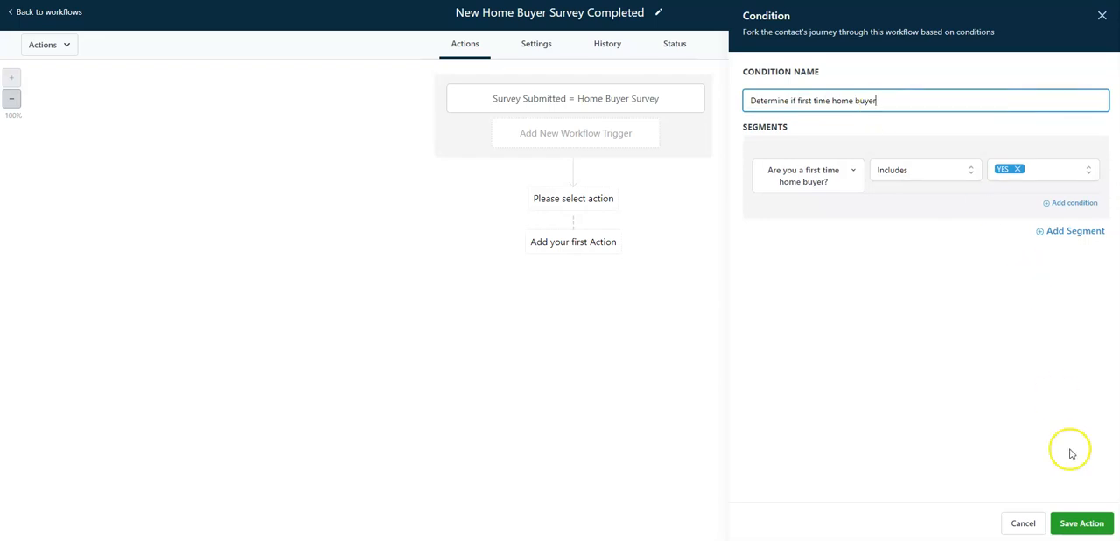
{"action": "left_click", "coordinate": [1082, 522]}
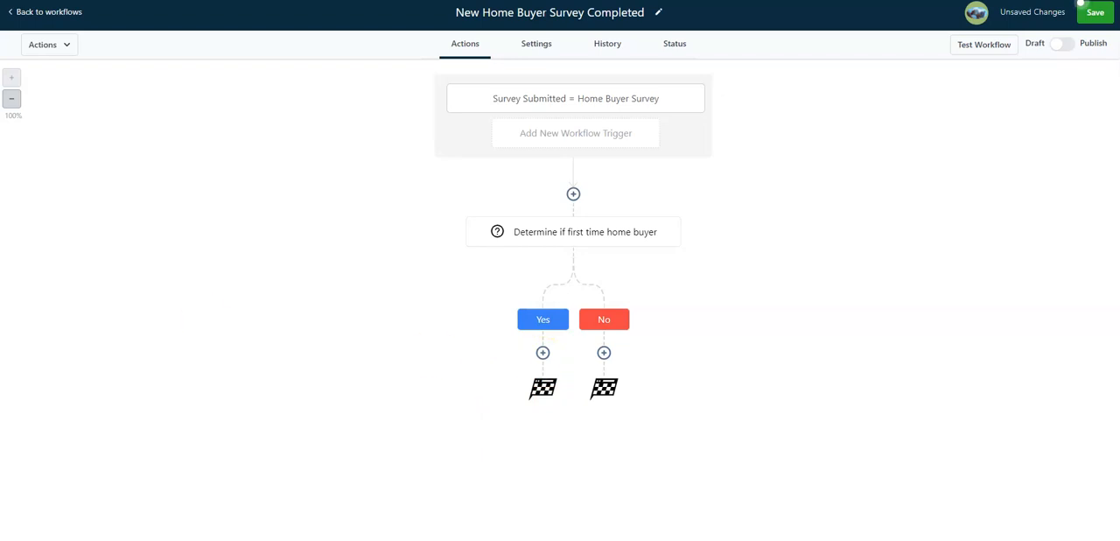
{"action": "left_click", "coordinate": [1094, 13]}
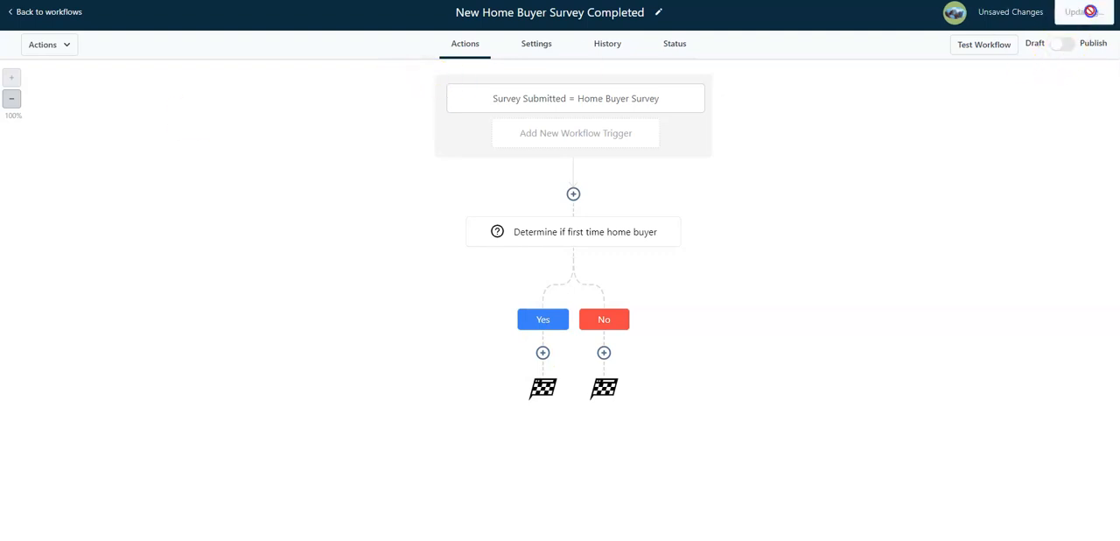
Leave the workflow and open the account's pipeline settings, dismissing the phone configuration notice
{"action": "left_click", "coordinate": [40, 13]}
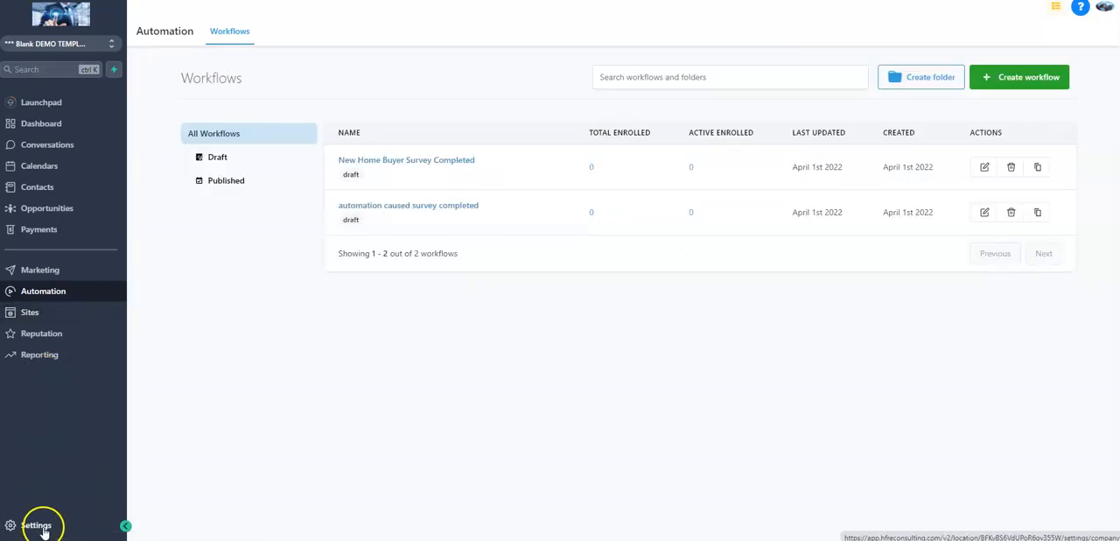
{"action": "left_click", "coordinate": [36, 523]}
{"action": "scroll", "coordinate": [55, 432], "scroll_direction": "down", "scroll_amount": 2}
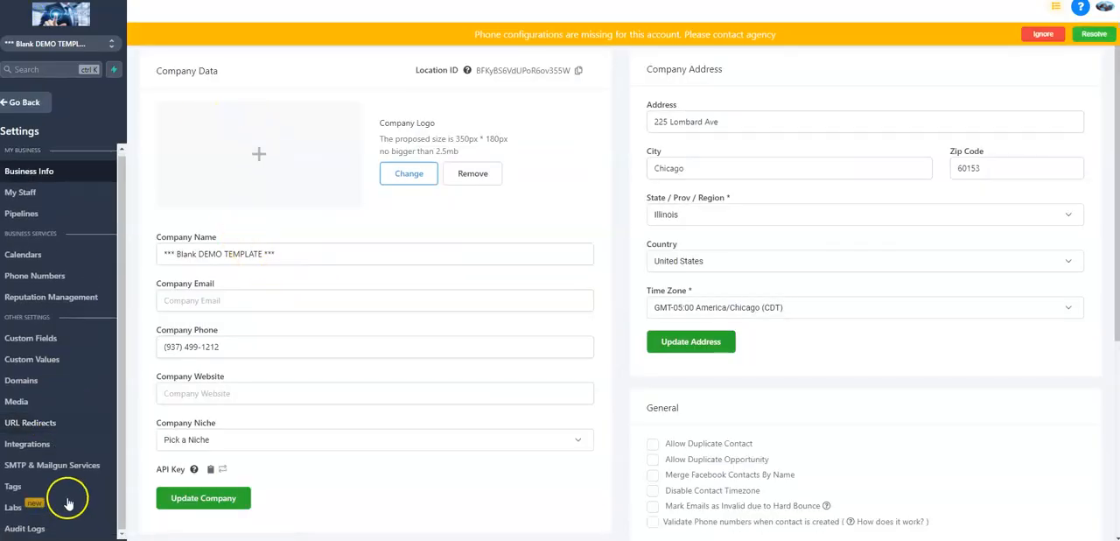
{"action": "left_click", "coordinate": [1049, 41]}
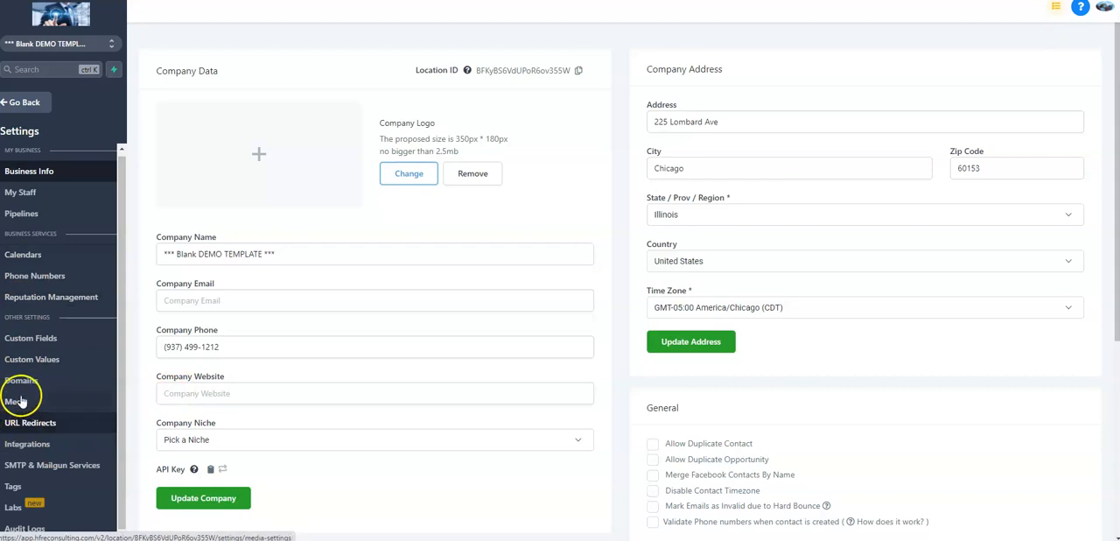
{"action": "left_click", "coordinate": [26, 215]}
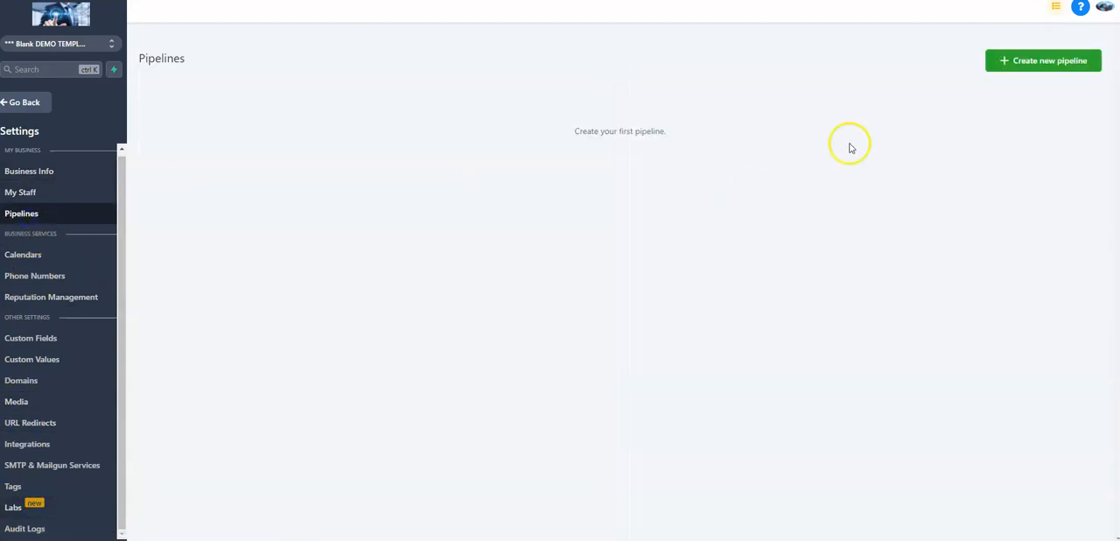
Create a pipeline named "First Time Home Buyer" with a single stage "New Lead" and save it
{"action": "left_click", "coordinate": [1013, 61]}
{"action": "left_click", "coordinate": [617, 83]}
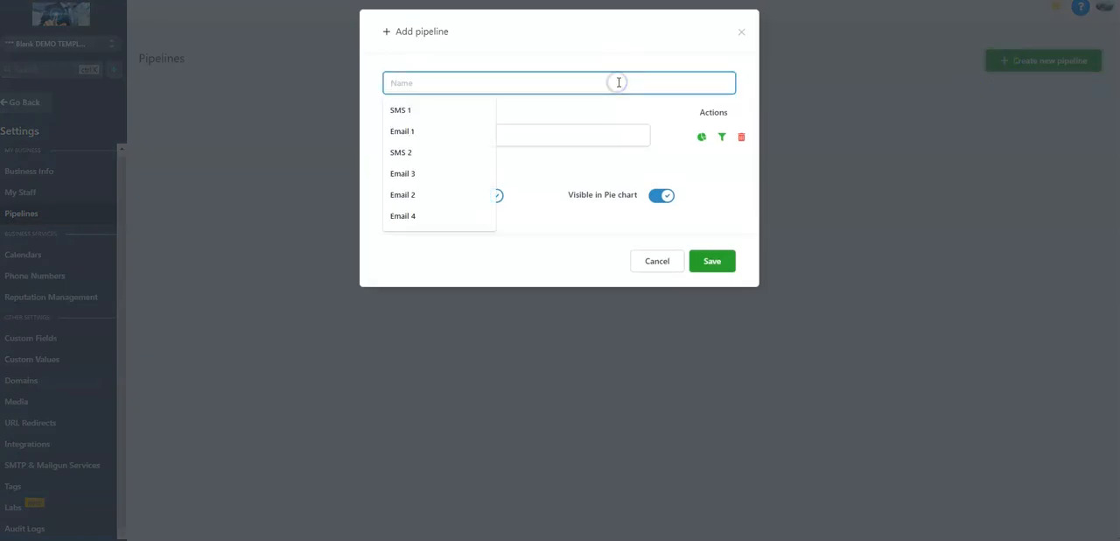
{"action": "type", "text": "First Time Home Buyer"}
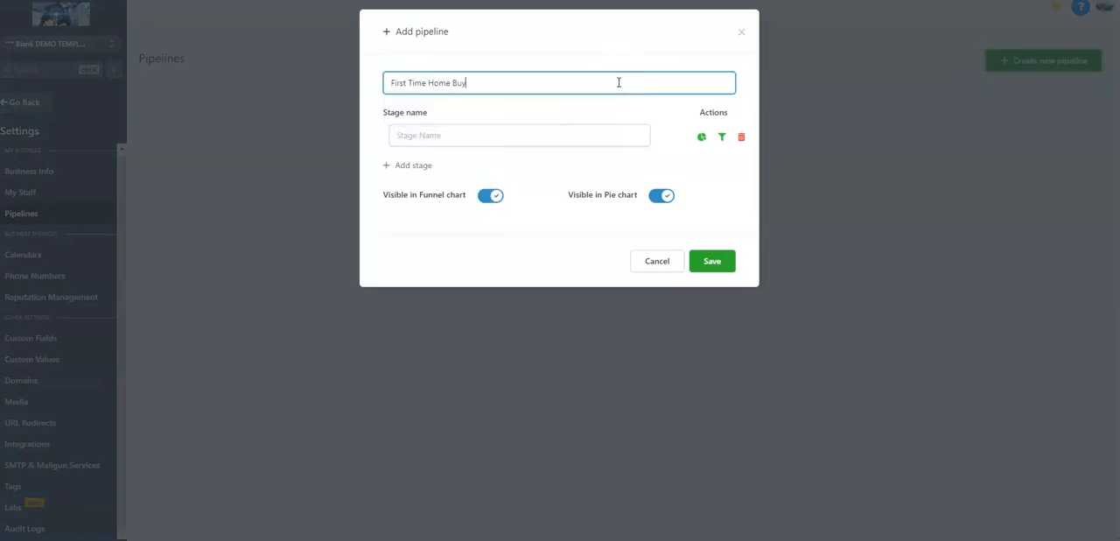
{"action": "left_click", "coordinate": [616, 135]}
{"action": "type", "text": "New Lead"}
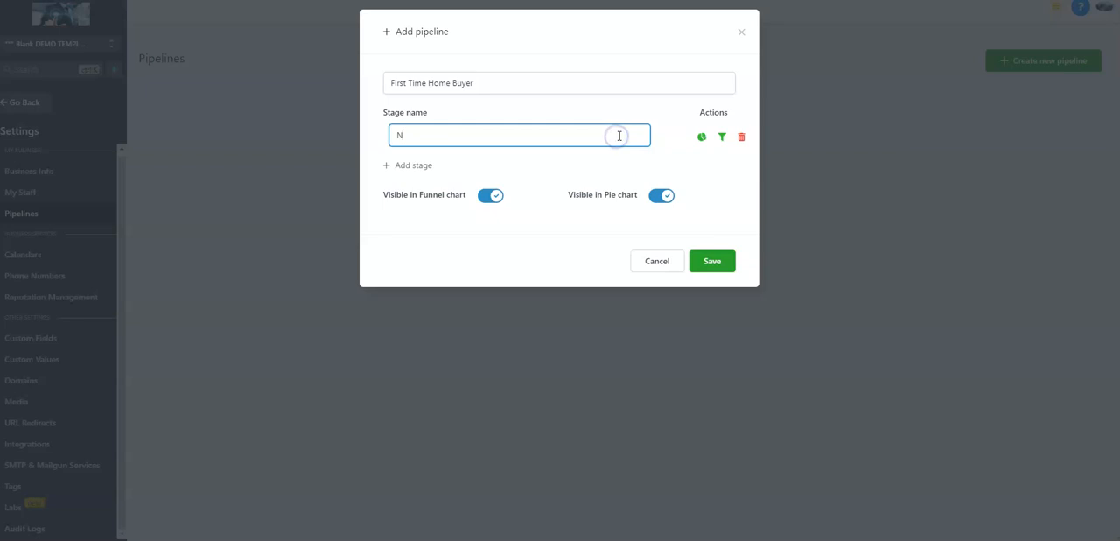
{"action": "left_click", "coordinate": [701, 262]}
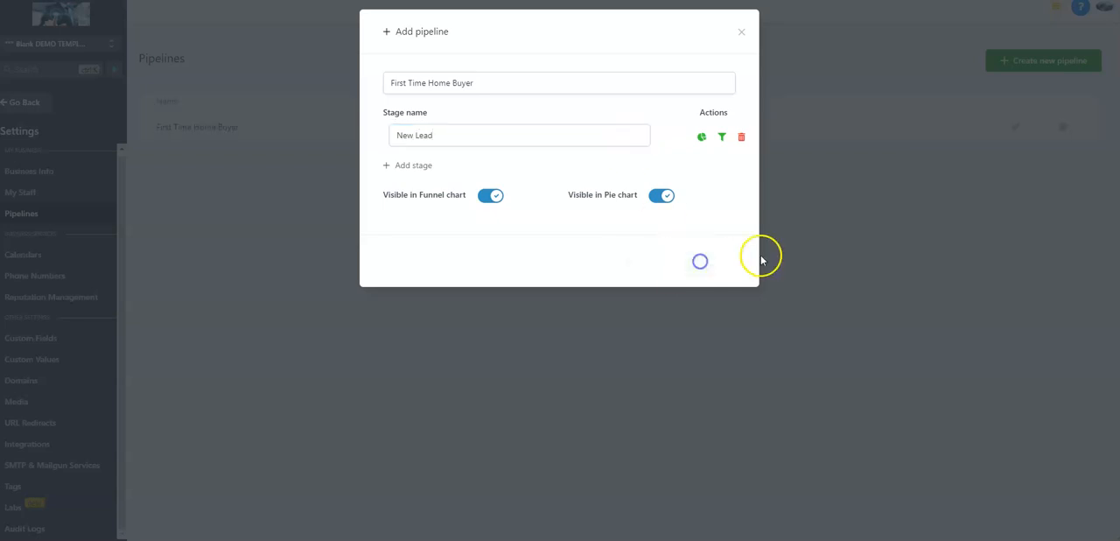
Start a second pipeline named "Not First Time Home Buyer" with "New Lead" as its first stage
{"action": "left_click", "coordinate": [1012, 58]}
{"action": "left_click", "coordinate": [487, 84]}
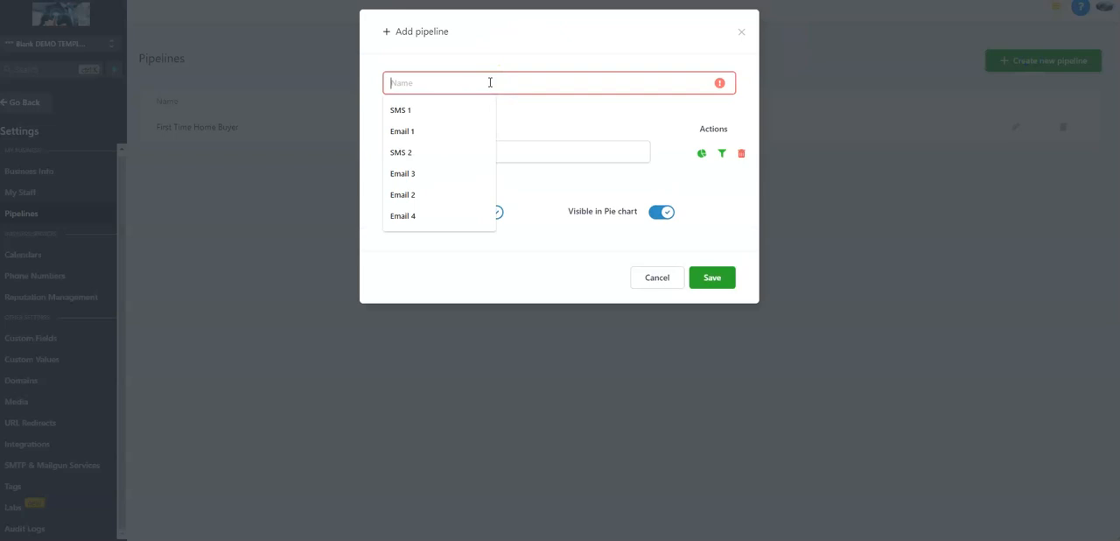
{"action": "type", "text": "Not First time"}
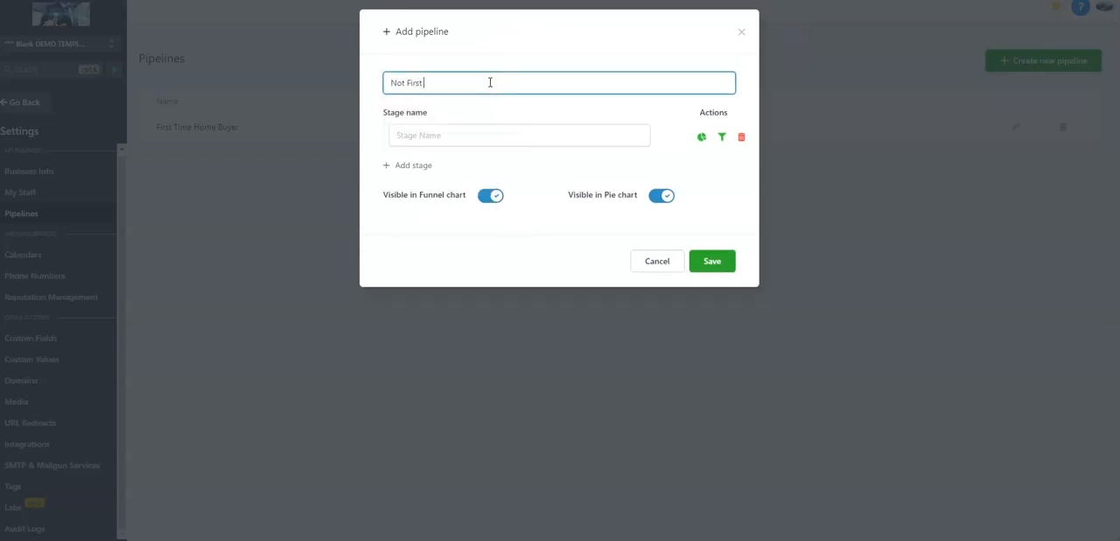
{"action": "key", "text": "BackSpace"}
{"action": "key", "text": "BackSpace"}
{"action": "type", "text": "Time Home Buyer"}
{"action": "left_click", "coordinate": [520, 132]}
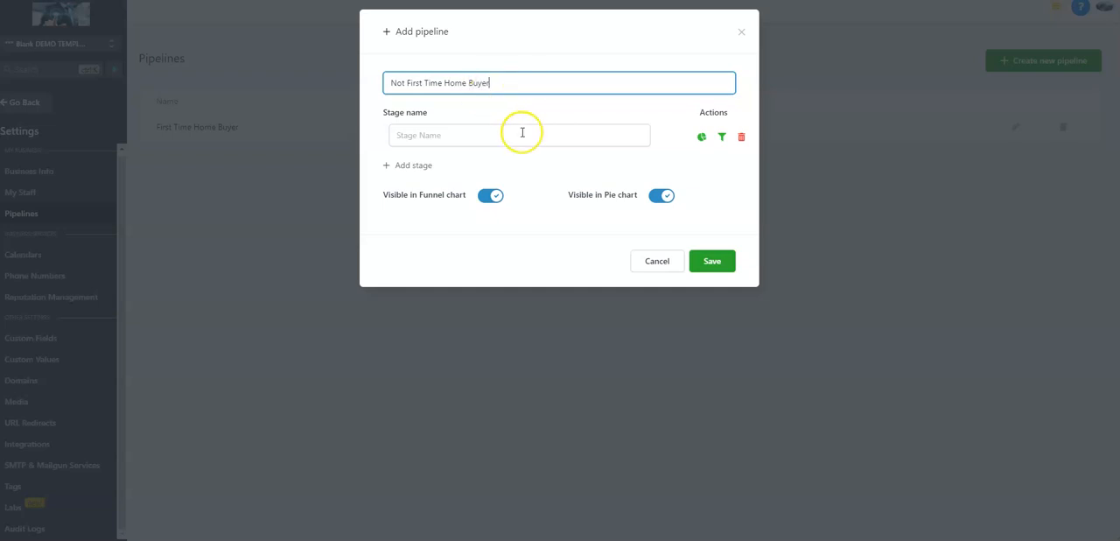
{"action": "type", "text": "New Lead"}
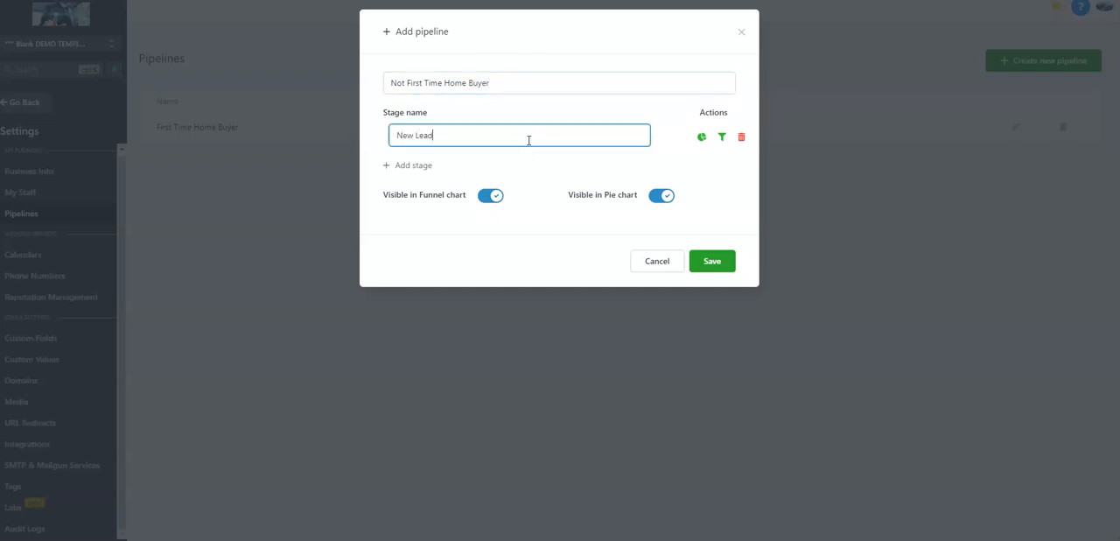
Add a second stage "Has House To Sell" to the Not First Time Home Buyer pipeline and save it
{"action": "left_click", "coordinate": [419, 164]}
{"action": "type", "text": "Has house"}
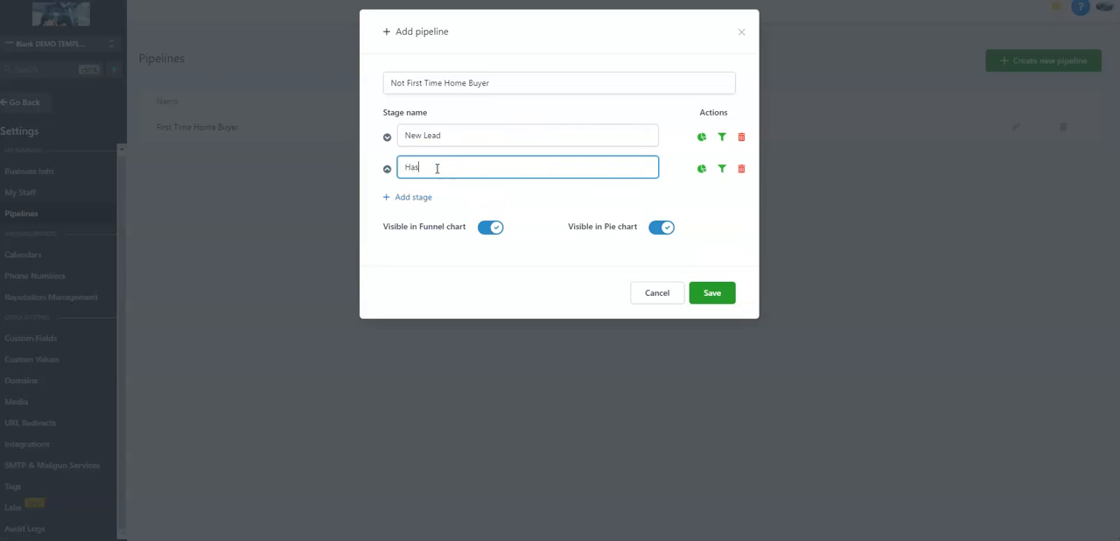
{"action": "key", "text": "BackSpace"}
{"action": "key", "text": "BackSpace"}
{"action": "key", "text": "BackSpace"}
{"action": "key", "text": "BackSpace"}
{"action": "key", "text": "BackSpace"}
{"action": "type", "text": "Hosue"}
{"action": "key", "text": "BackSpace"}
{"action": "key", "text": "BackSpace"}
{"action": "key", "text": "BackSpace"}
{"action": "key", "text": "BackSpace"}
{"action": "type", "text": "use To Sell"}
{"action": "left_click", "coordinate": [715, 292]}
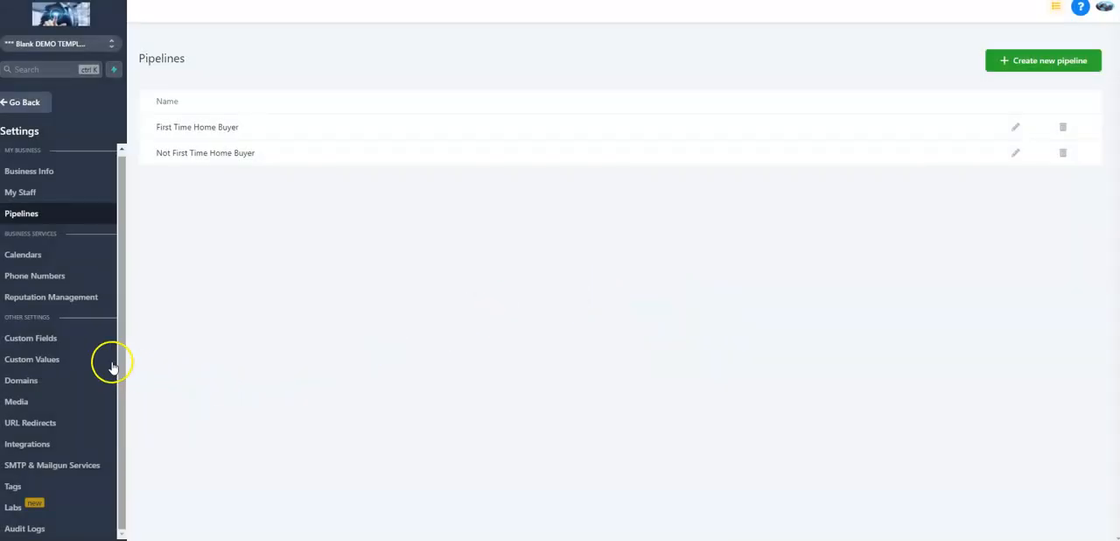
Reopen the New Home Buyer Survey Completed workflow and start a new action on the condition's Yes branch
{"action": "left_click", "coordinate": [50, 101]}
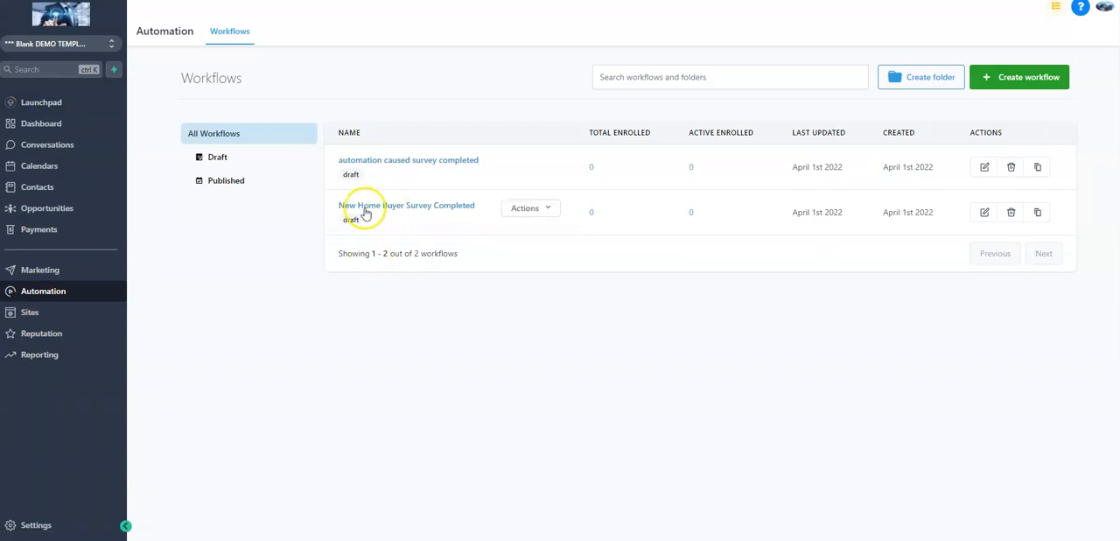
{"action": "left_click", "coordinate": [391, 206]}
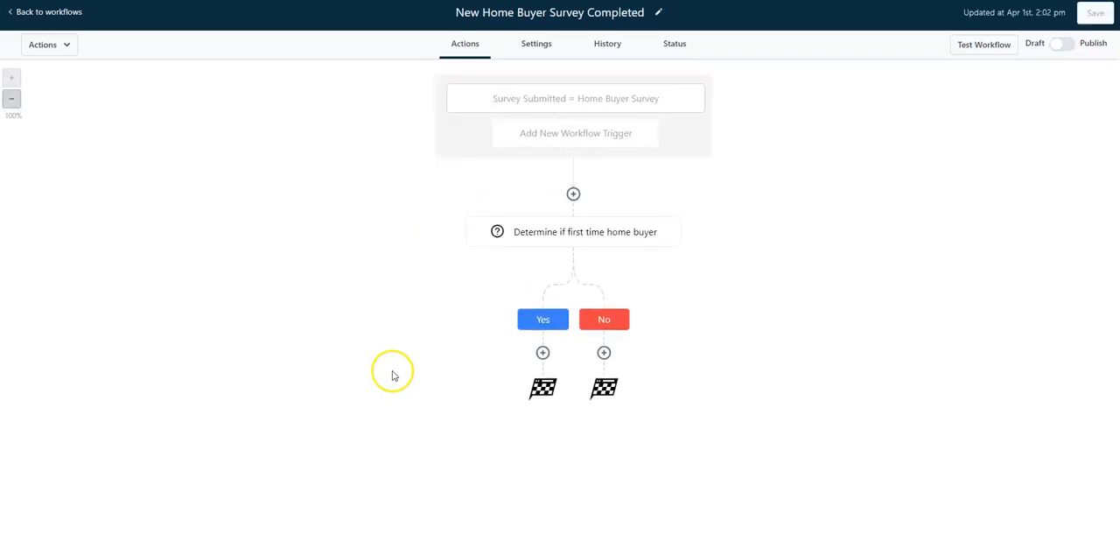
{"action": "left_click", "coordinate": [543, 353]}
{"action": "scroll", "coordinate": [917, 262], "scroll_direction": "down", "scroll_amount": 3}
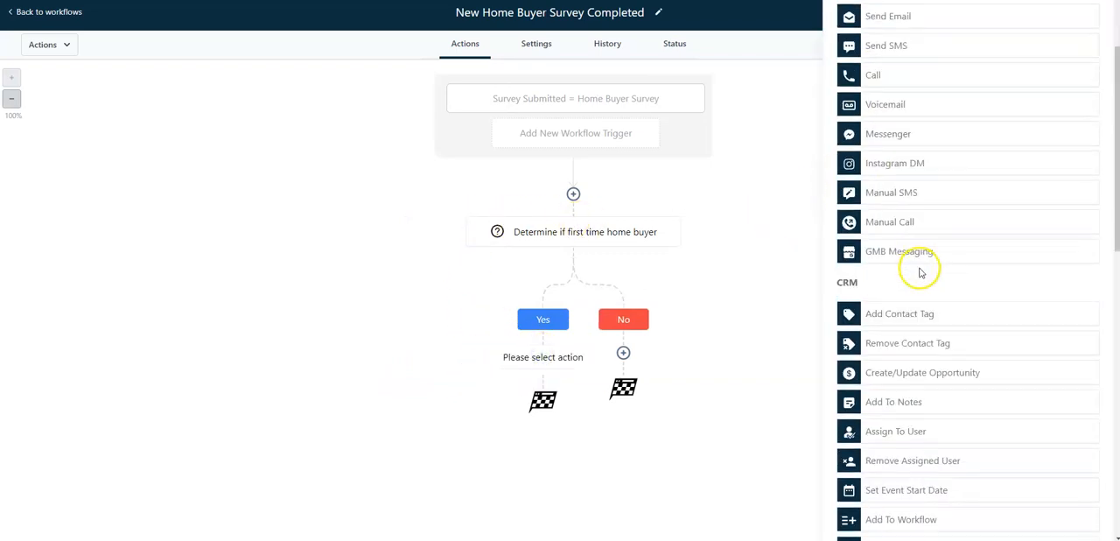
{"action": "scroll", "coordinate": [942, 381], "scroll_direction": "up", "scroll_amount": 2}
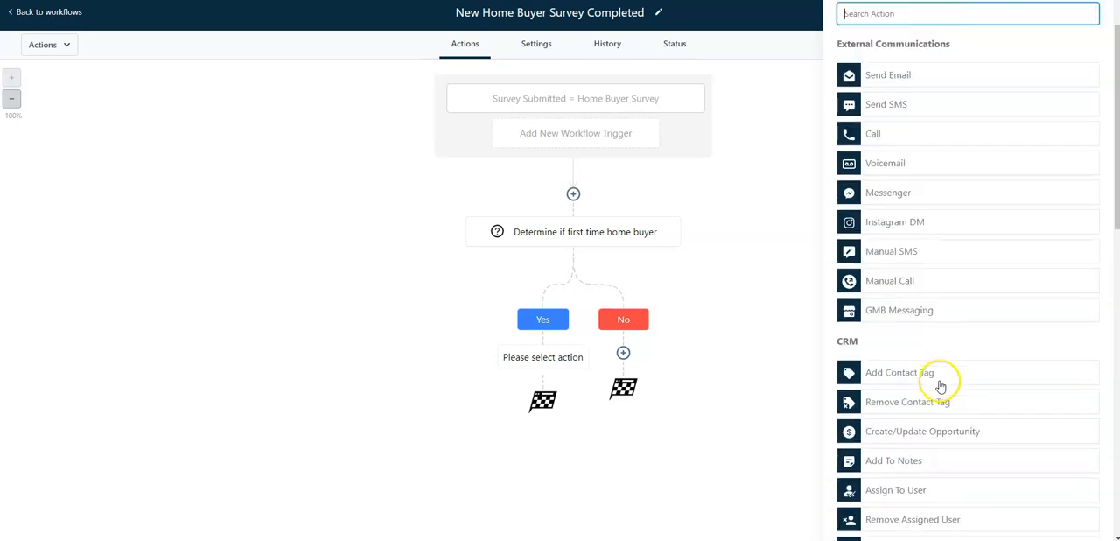
{"action": "scroll", "coordinate": [970, 365], "scroll_direction": "down", "scroll_amount": 5}
{"action": "scroll", "coordinate": [970, 371], "scroll_direction": "down", "scroll_amount": 1}
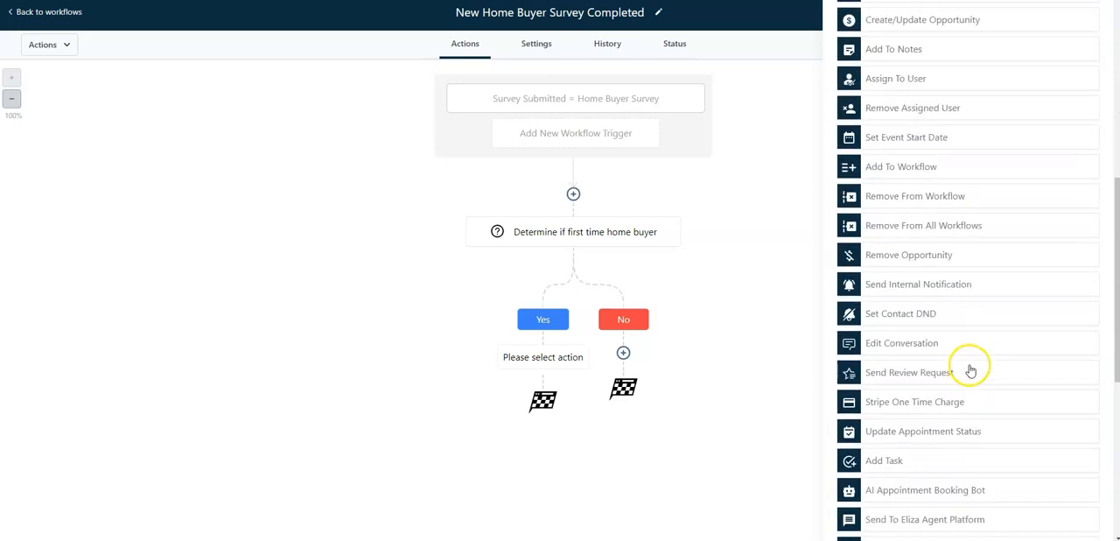
{"action": "scroll", "coordinate": [970, 371], "scroll_direction": "up", "scroll_amount": 8}
{"action": "left_click", "coordinate": [908, 71]}
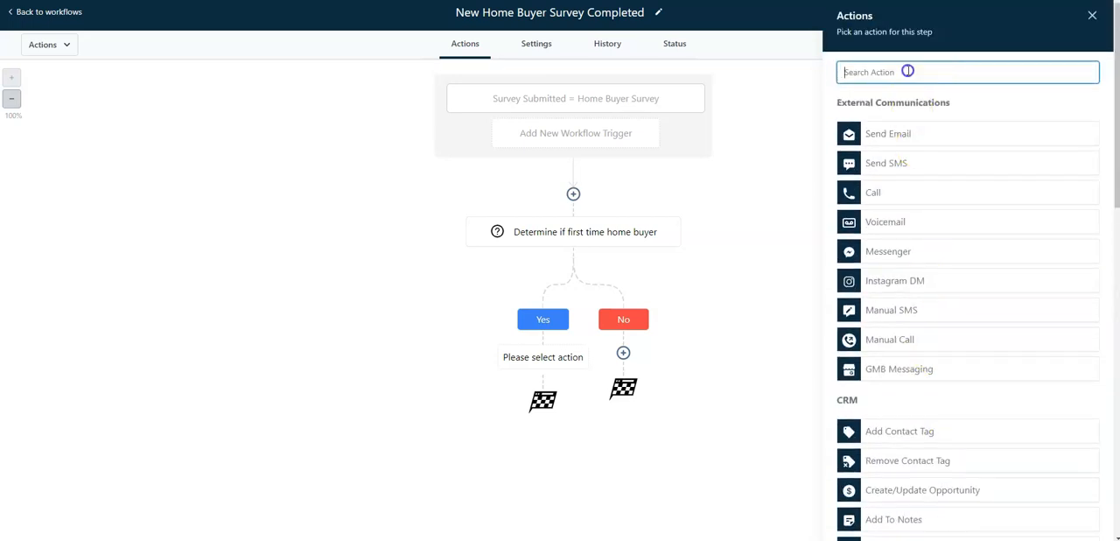
{"action": "type", "text": "add"}
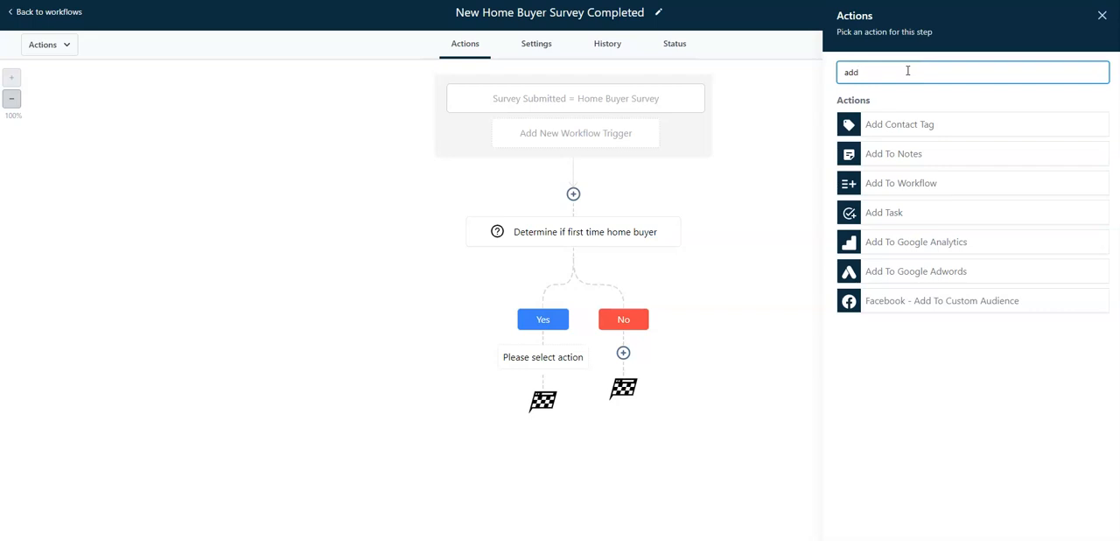
{"action": "double_click", "coordinate": [909, 71]}
{"action": "key", "text": "BackSpace"}
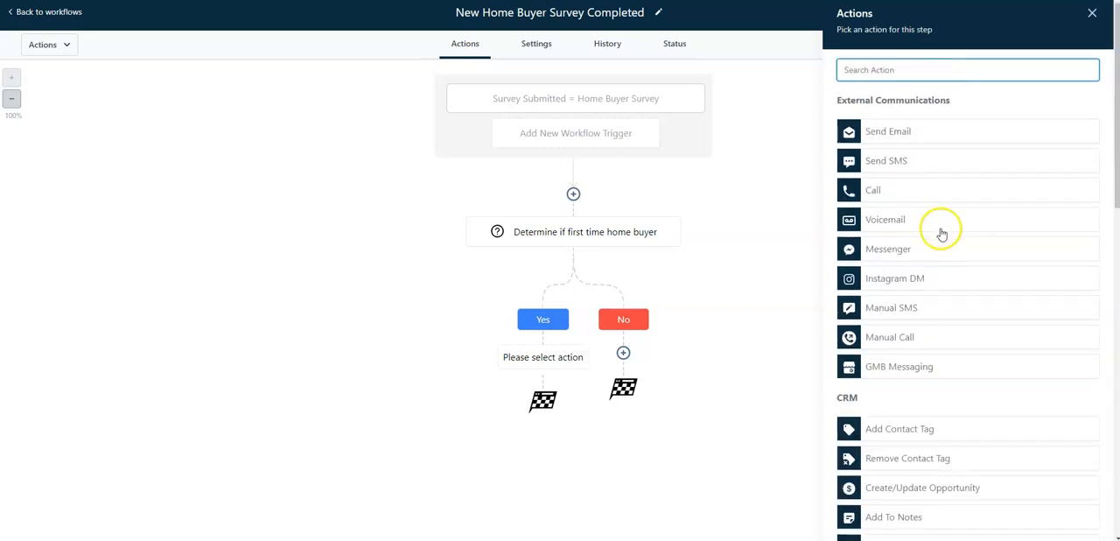
Choose Create/Update Opportunity as the Yes branch action, using the First Time Home Buyer pipeline and its New Lead stage
{"action": "scroll", "coordinate": [936, 262], "scroll_direction": "down", "scroll_amount": 2}
{"action": "left_click", "coordinate": [965, 380]}
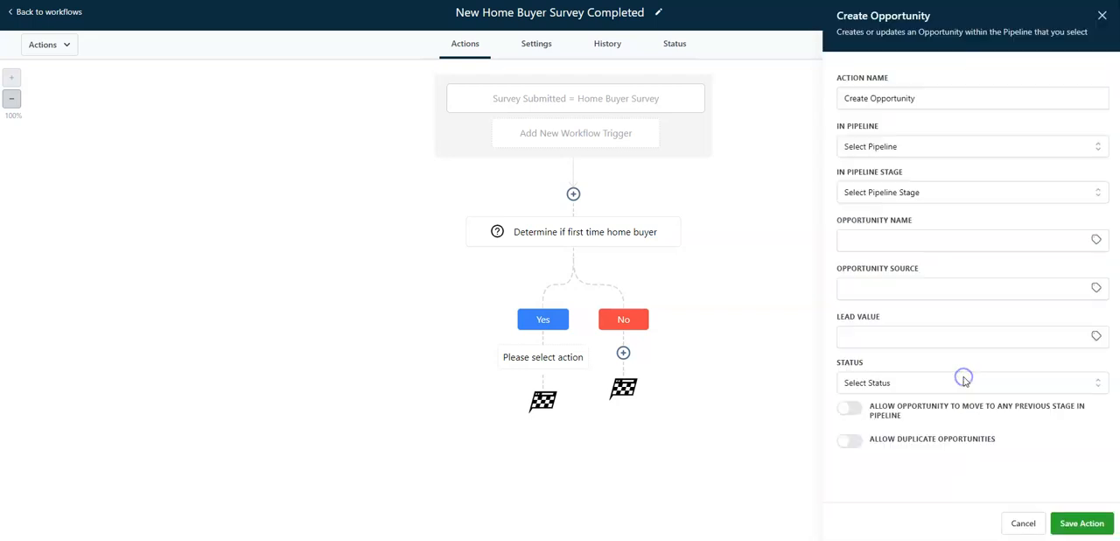
{"action": "left_click", "coordinate": [881, 146]}
{"action": "left_click", "coordinate": [887, 195]}
{"action": "left_click", "coordinate": [894, 193]}
{"action": "left_click", "coordinate": [888, 247]}
Set the opportunity's status to open and its source to "FB Leads"
{"action": "left_click", "coordinate": [904, 282]}
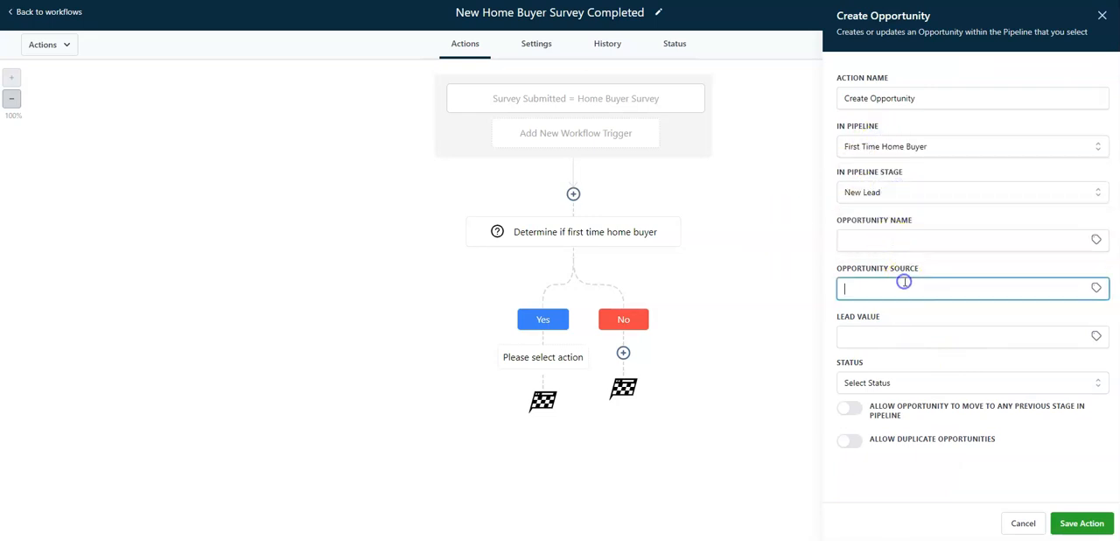
{"action": "left_click", "coordinate": [856, 382]}
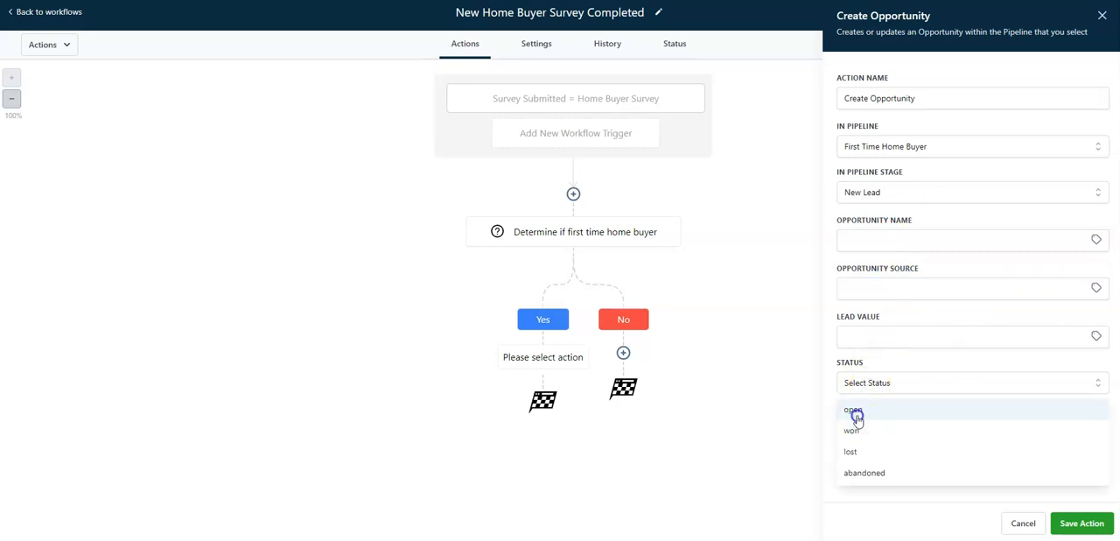
{"action": "left_click", "coordinate": [854, 411]}
{"action": "left_click", "coordinate": [930, 311]}
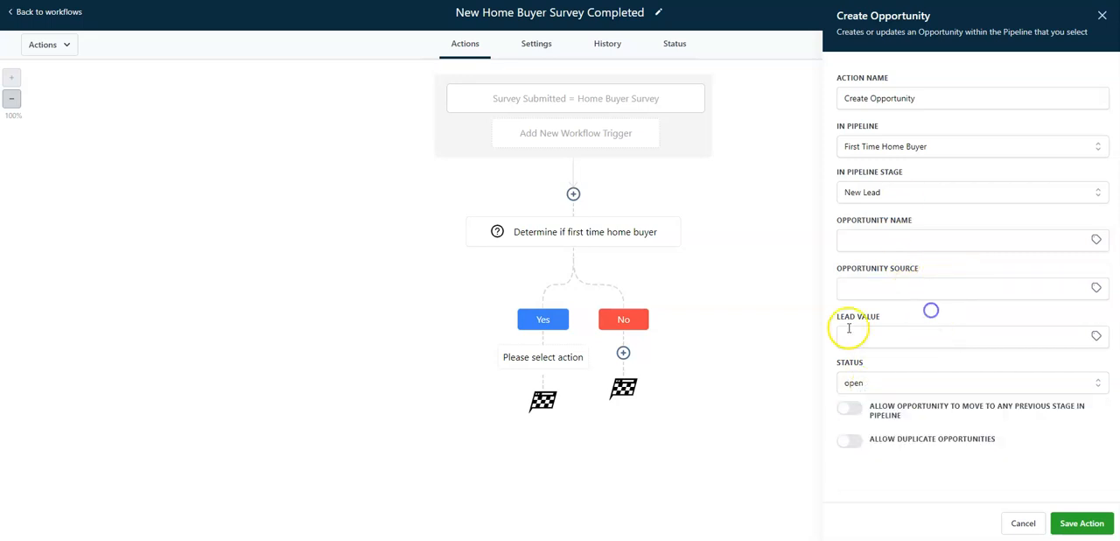
{"action": "left_click", "coordinate": [905, 282]}
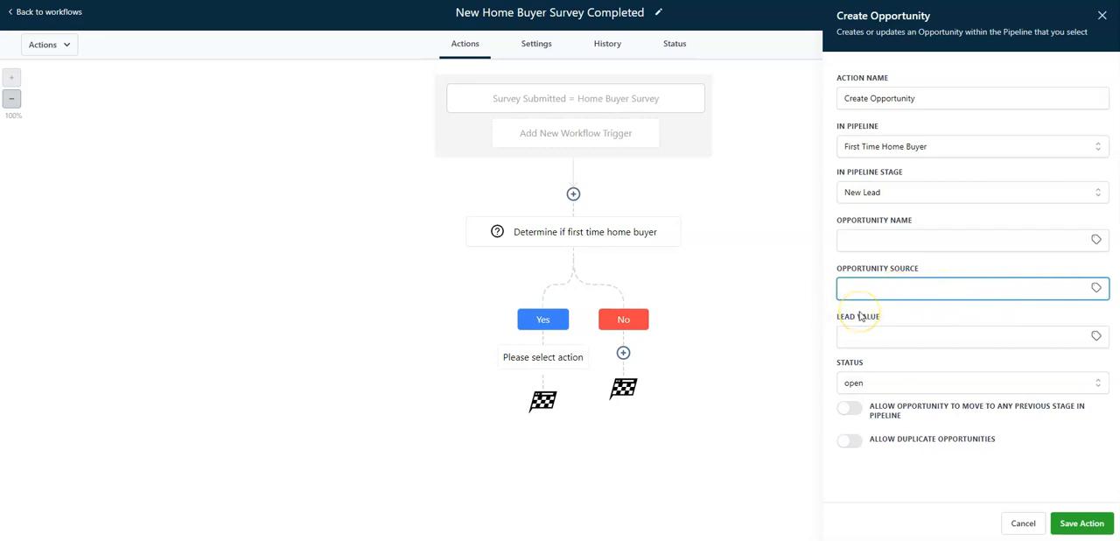
{"action": "key", "text": "BackSpace"}
{"action": "type", "text": "FB Leads"}
Name the action "Create Opportunity in first time home buyer pipeline" and try to save it
{"action": "left_click", "coordinate": [974, 104]}
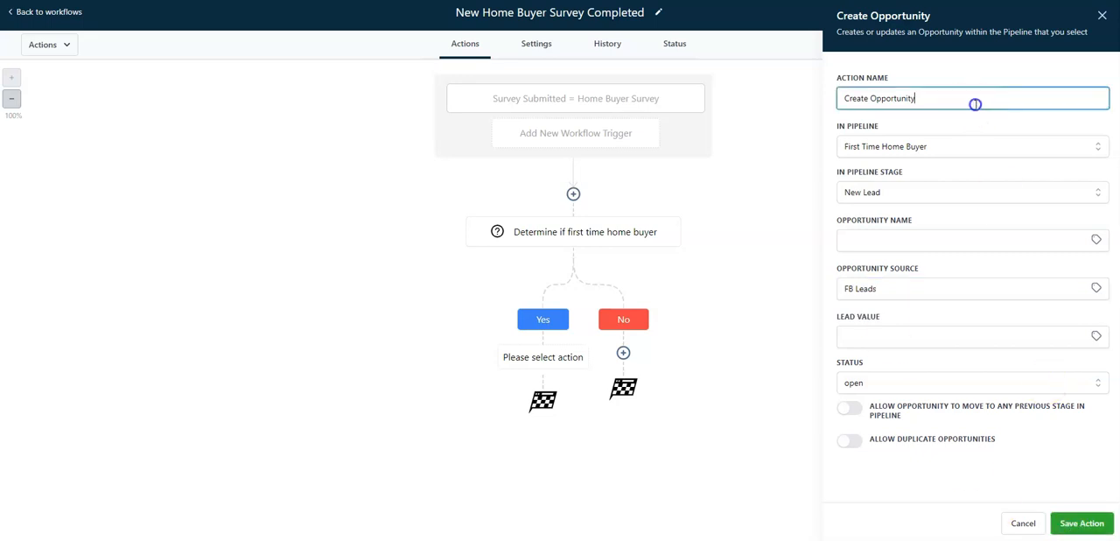
{"action": "type", "text": "in first time home buyer pipeline"}
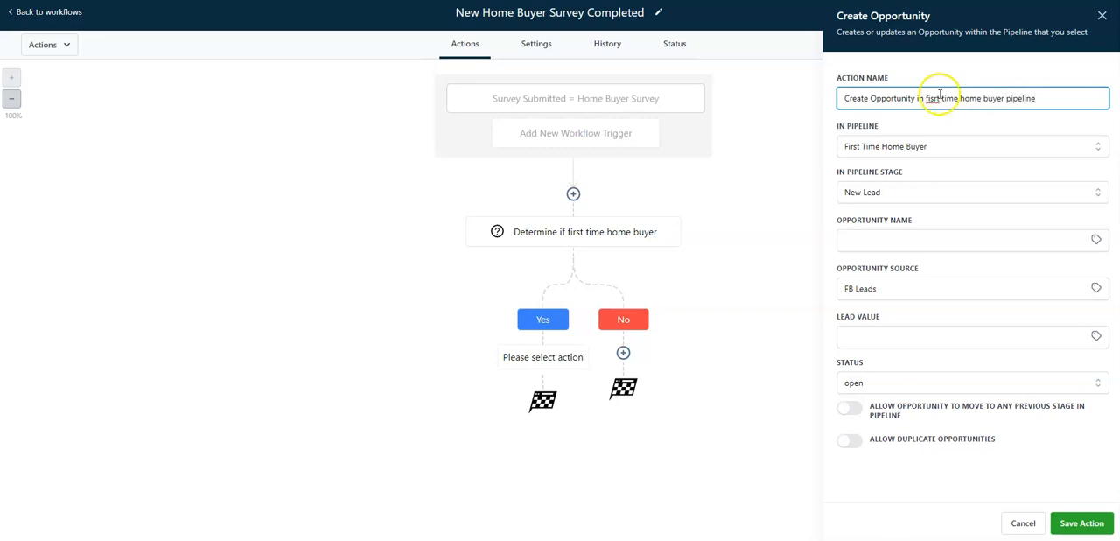
{"action": "right_click", "coordinate": [939, 98]}
{"action": "left_click", "coordinate": [936, 100]}
{"action": "right_click", "coordinate": [937, 101]}
{"action": "left_click", "coordinate": [933, 101]}
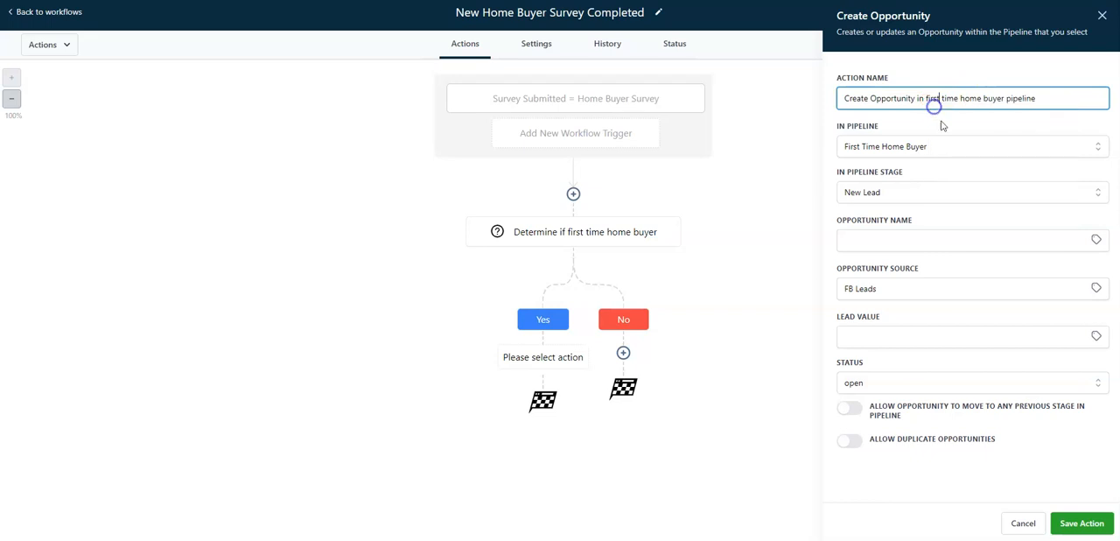
{"action": "left_click", "coordinate": [1082, 522]}
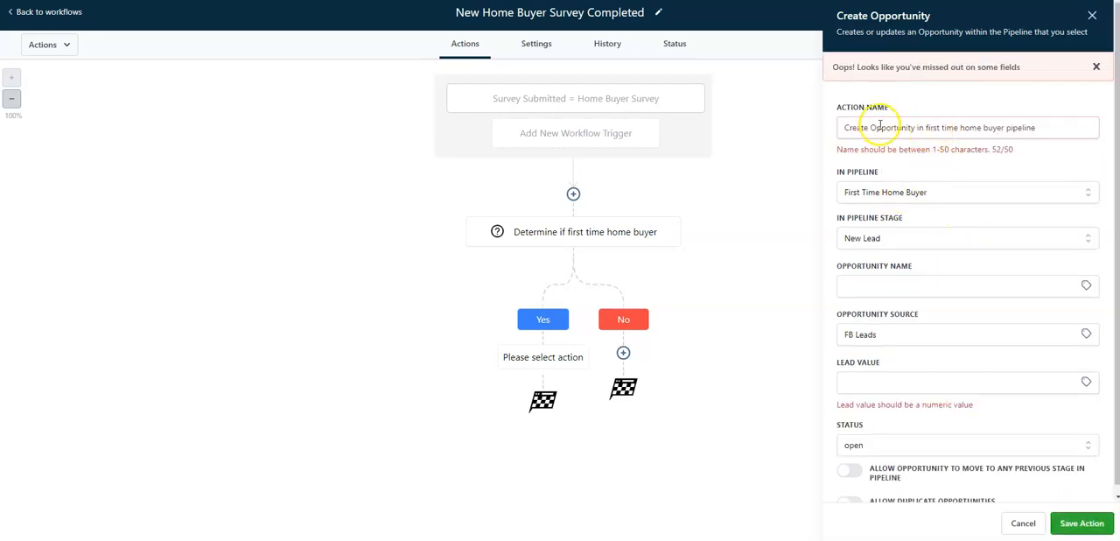
Shorten the action name to "Create Opp in first time home buyer pipeline" and save both the action and the workflow
{"action": "left_click_drag", "start_coordinate": [885, 127], "coordinate": [910, 125]}
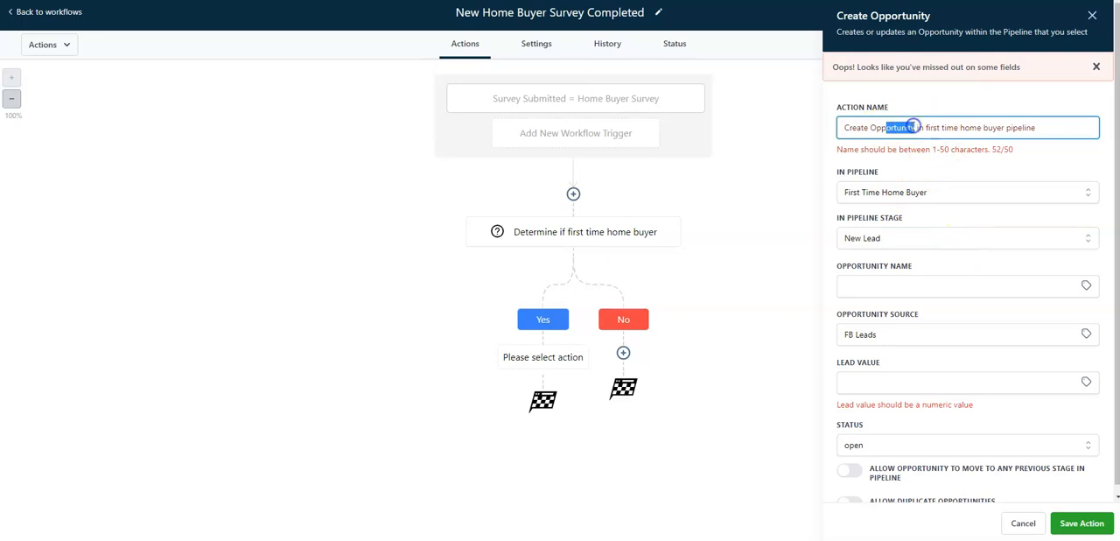
{"action": "key", "text": "BackSpace"}
{"action": "left_click", "coordinate": [1082, 523]}
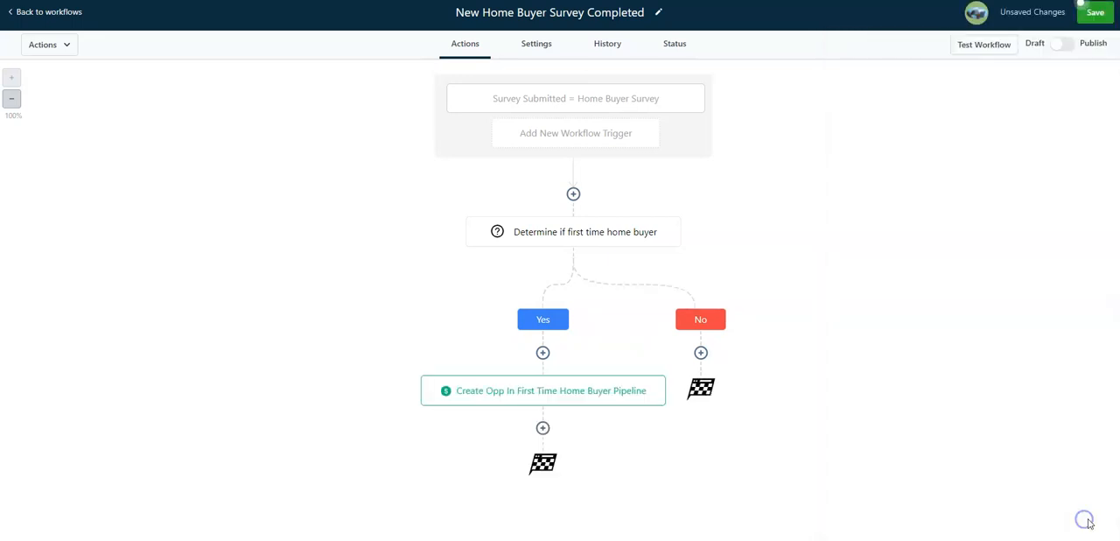
{"action": "left_click", "coordinate": [1094, 12]}
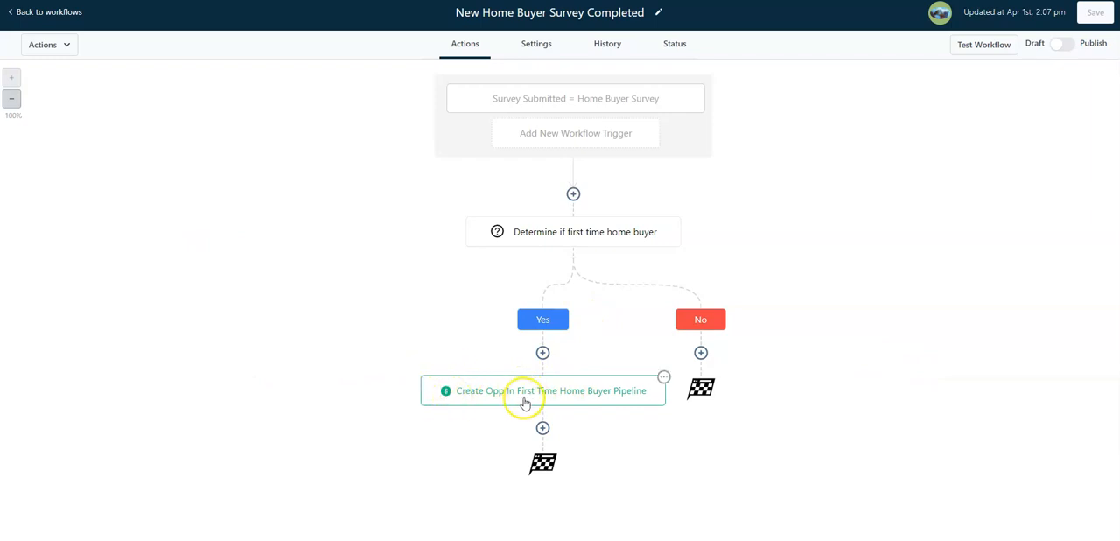
Add an If/Else condition on the No branch that checks whether "Do you currently own a home you need to sell?" includes YES
{"action": "left_click", "coordinate": [700, 351]}
{"action": "scroll", "coordinate": [953, 341], "scroll_direction": "down", "scroll_amount": 10}
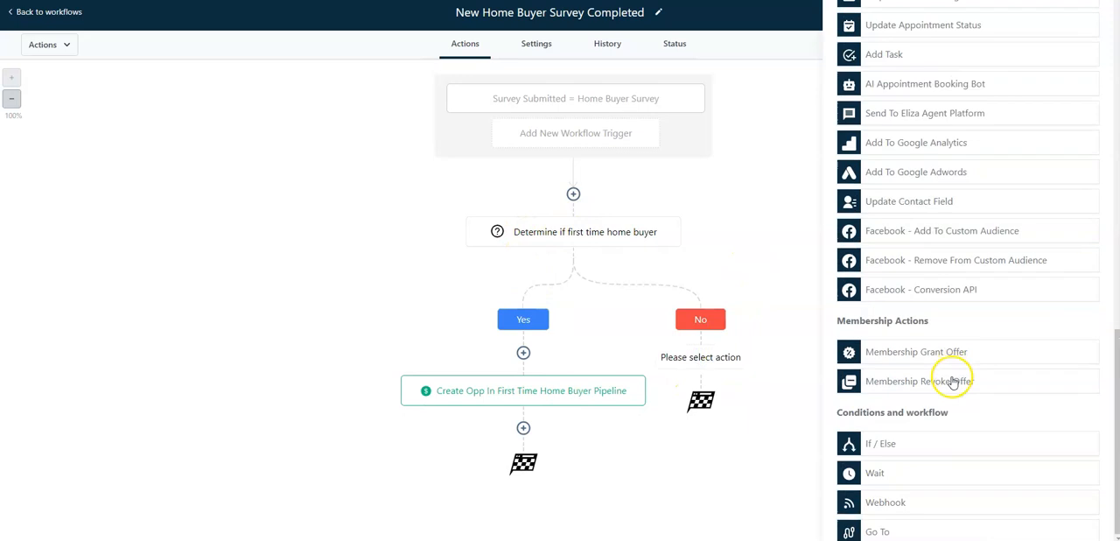
{"action": "left_click", "coordinate": [935, 444]}
{"action": "left_click", "coordinate": [830, 174]}
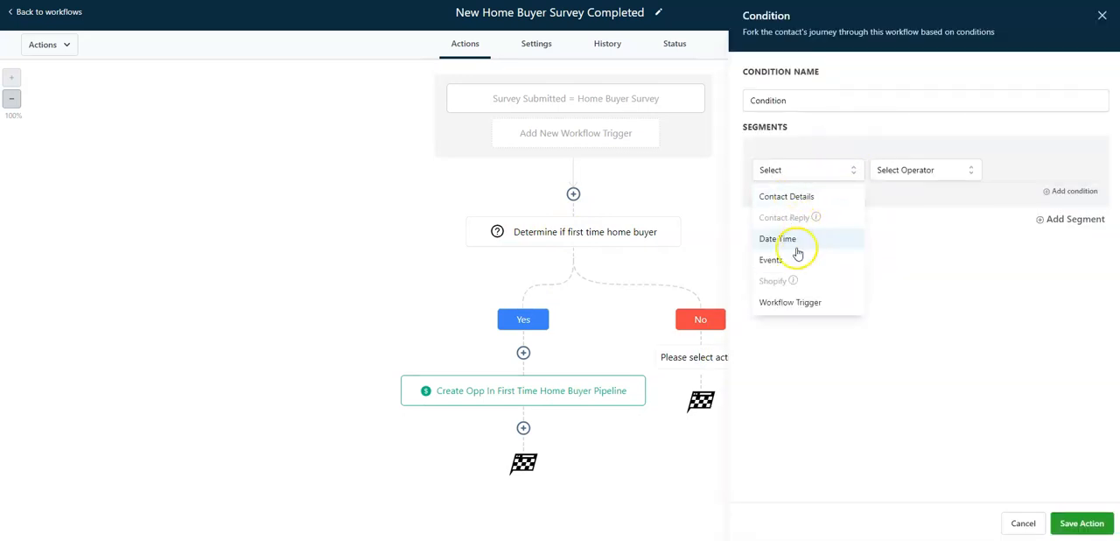
{"action": "left_click", "coordinate": [798, 199]}
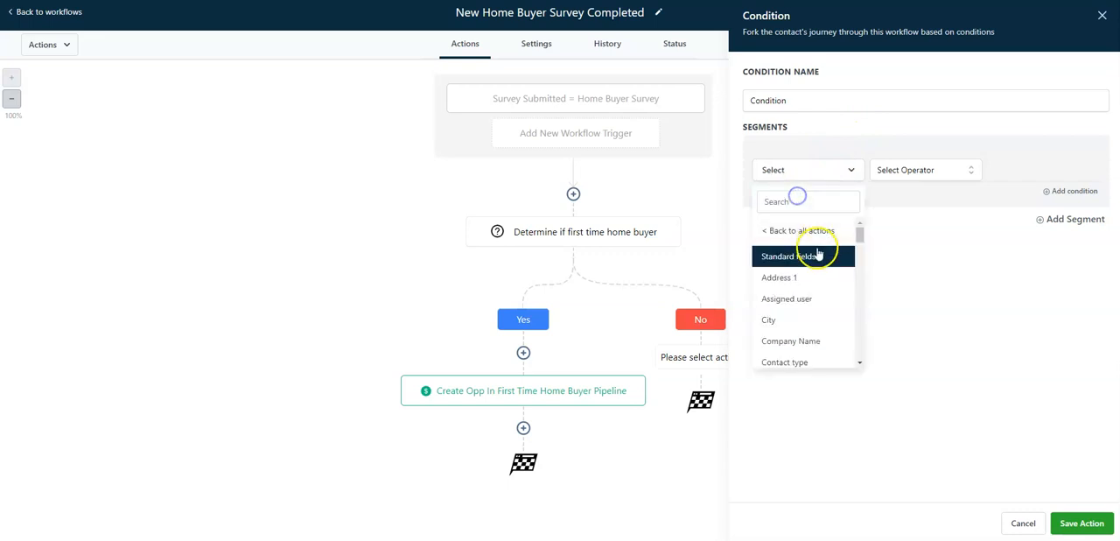
{"action": "scroll", "coordinate": [822, 265], "scroll_direction": "down", "scroll_amount": 5}
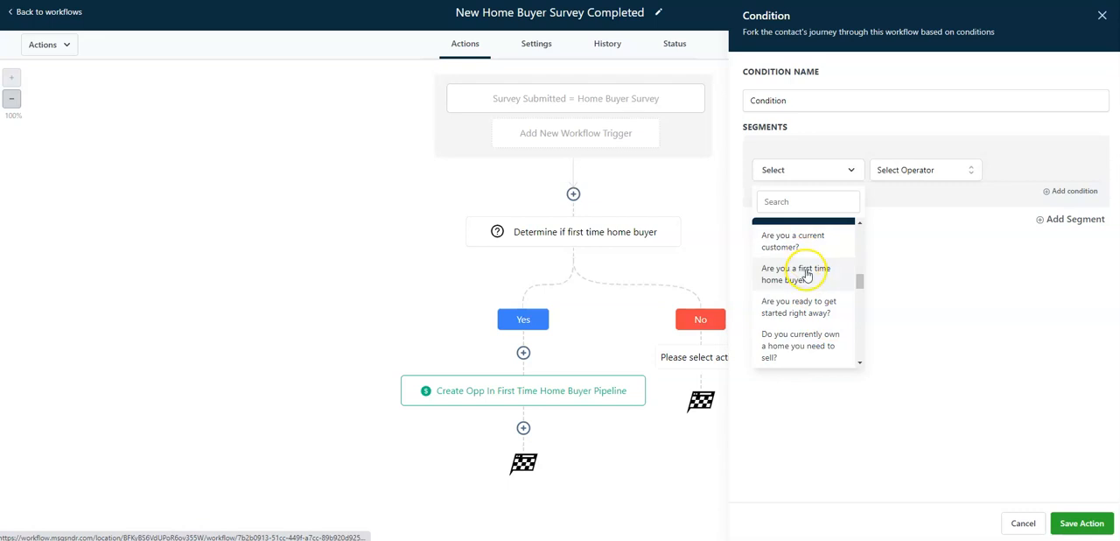
{"action": "left_click", "coordinate": [802, 349]}
{"action": "left_click", "coordinate": [915, 170]}
{"action": "left_click", "coordinate": [916, 197]}
{"action": "left_click", "coordinate": [1026, 179]}
{"action": "left_click", "coordinate": [1022, 223]}
Name the condition "Do they have a house for us to sell?" and save it and the workflow
{"action": "triple_click", "coordinate": [849, 102]}
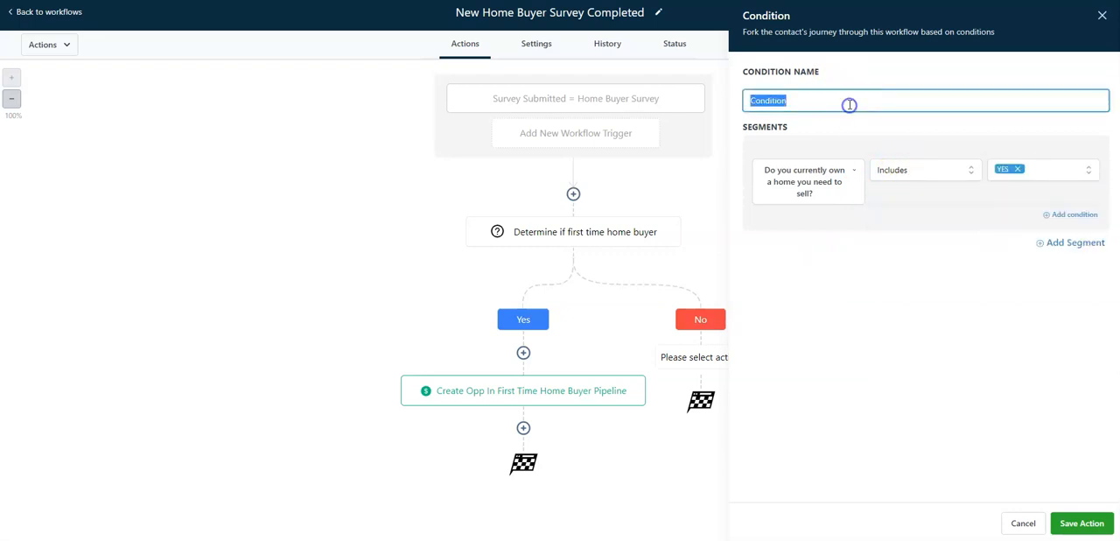
{"action": "type", "text": "Do they have a house for us to"}
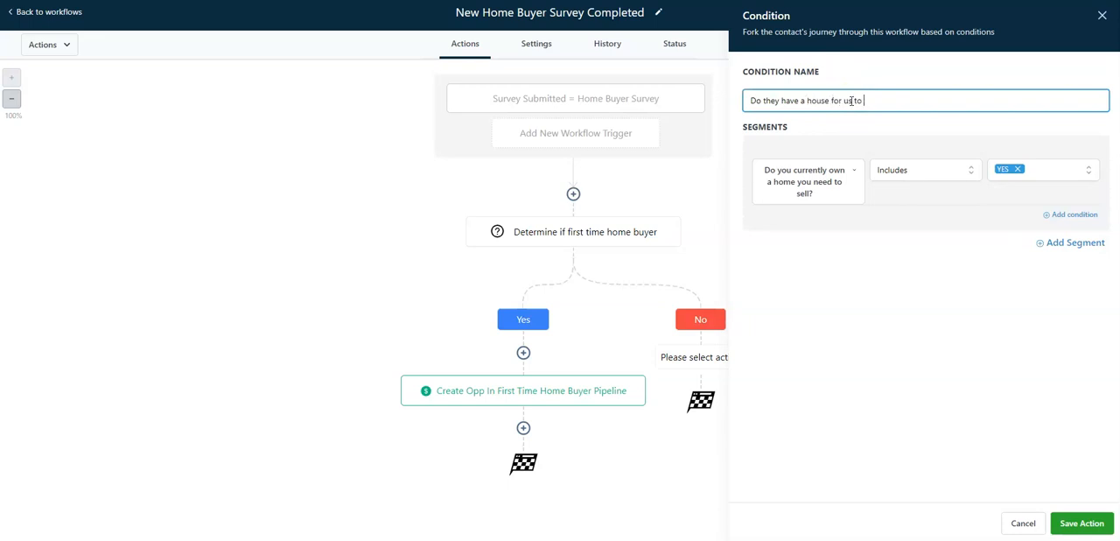
{"action": "type", "text": " sell?"}
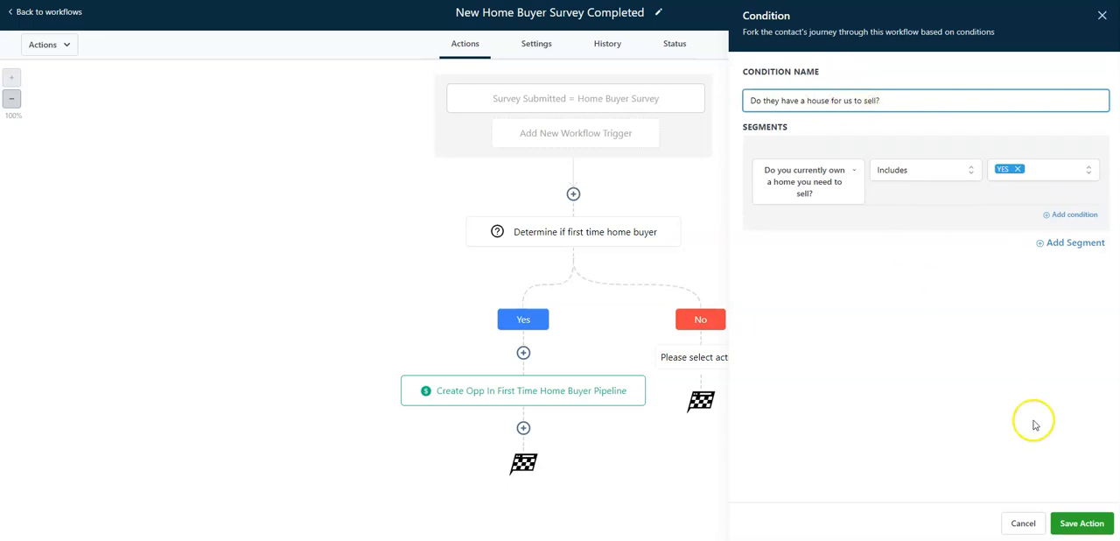
{"action": "left_click", "coordinate": [1080, 522]}
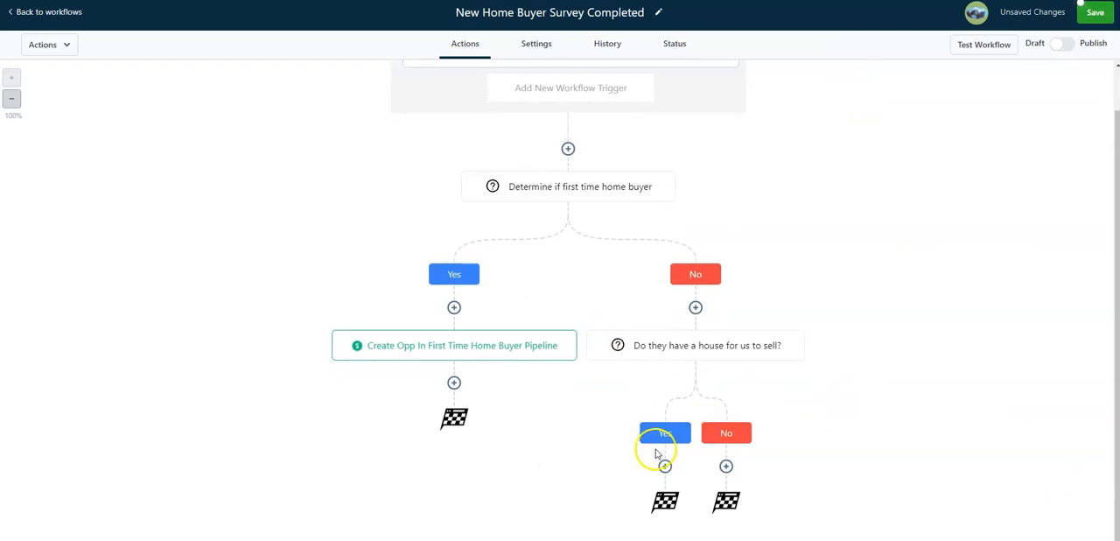
{"action": "left_click", "coordinate": [1083, 7]}
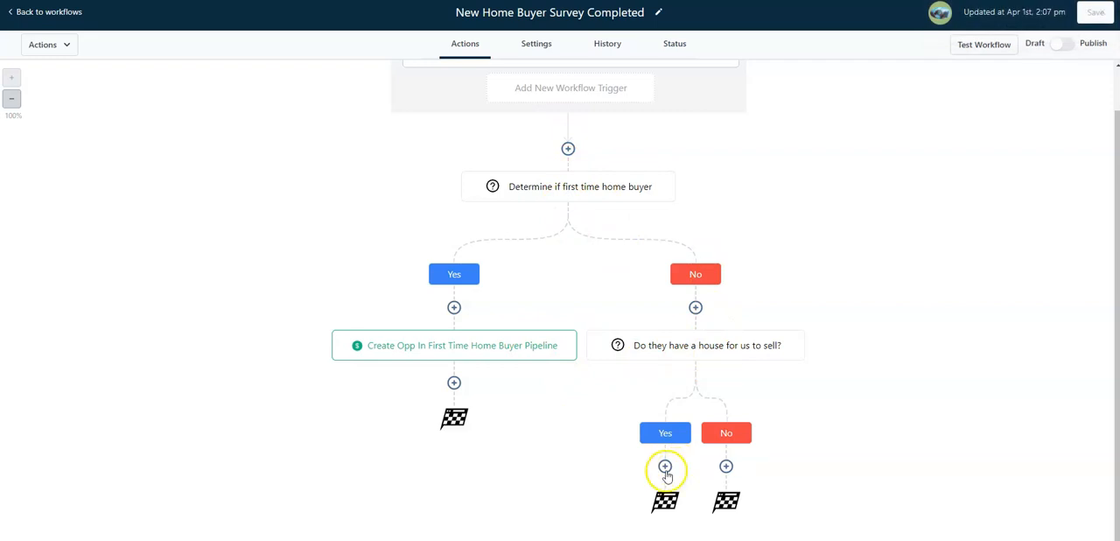
Add a Create/Update Opportunity action on the house-to-sell condition's Yes branch, using the Not First Time Home Buyer pipeline and its Has House To Sell stage
{"action": "left_click", "coordinate": [665, 470]}
{"action": "scroll", "coordinate": [916, 245], "scroll_direction": "down", "scroll_amount": 2}
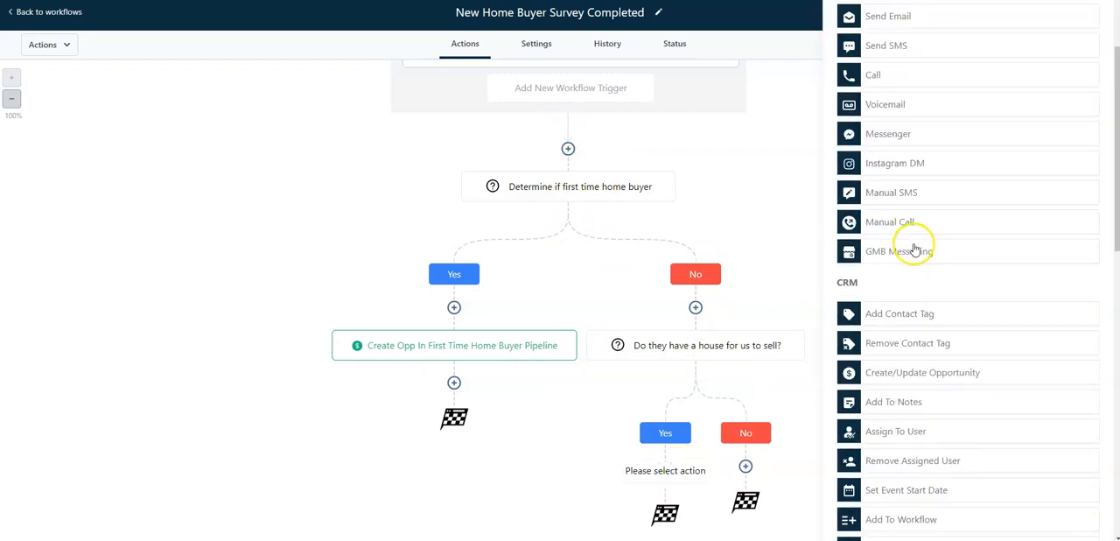
{"action": "left_click", "coordinate": [917, 383]}
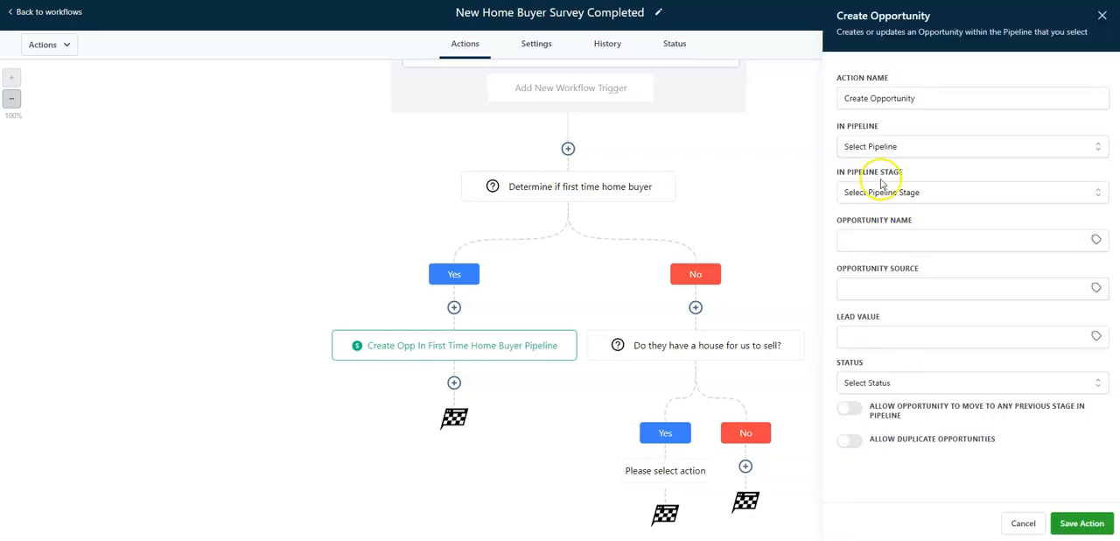
{"action": "left_click", "coordinate": [882, 149]}
{"action": "left_click", "coordinate": [893, 221]}
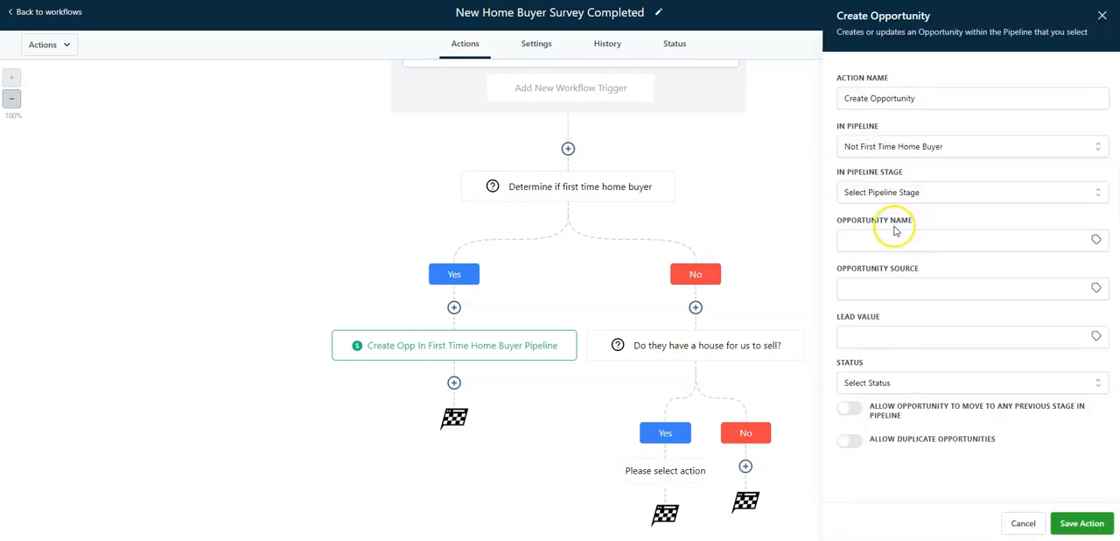
{"action": "left_click", "coordinate": [920, 191]}
{"action": "left_click", "coordinate": [910, 267]}
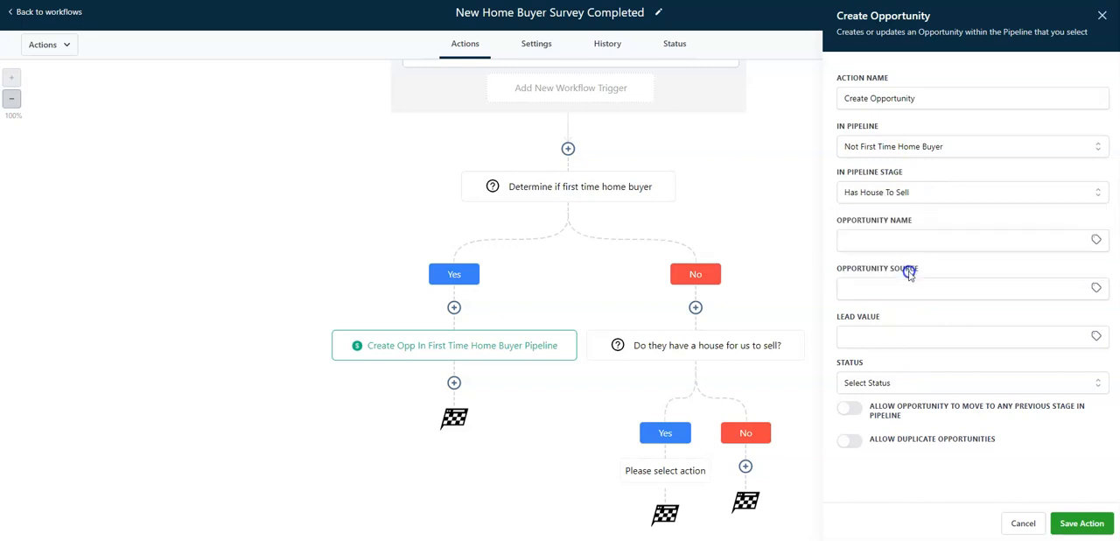
Set the opportunity's status to open and try to save the action as "Create opp in NOT first time home buyer pipe / has house"
{"action": "left_click", "coordinate": [915, 383]}
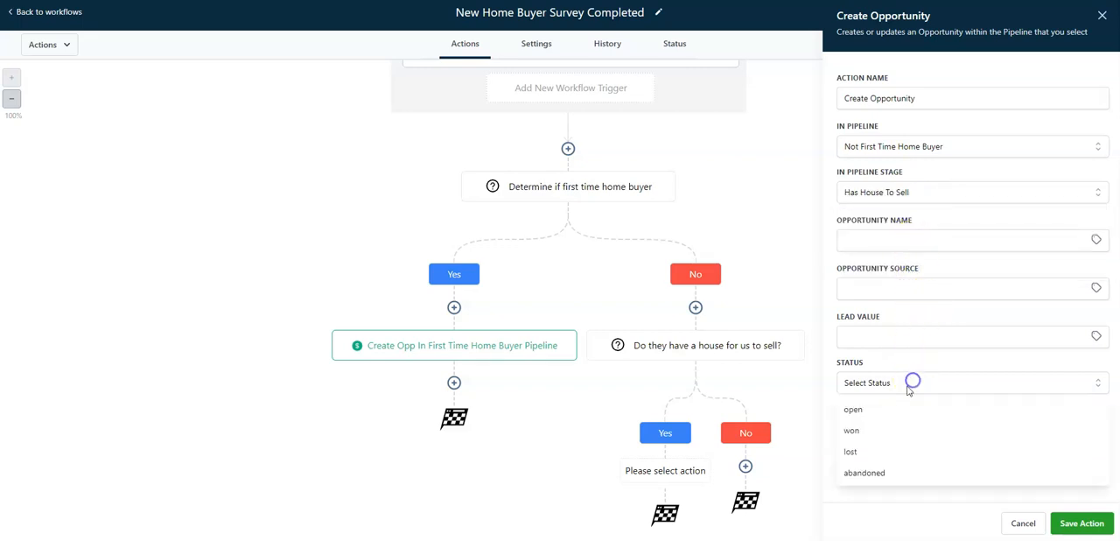
{"action": "left_click", "coordinate": [883, 407]}
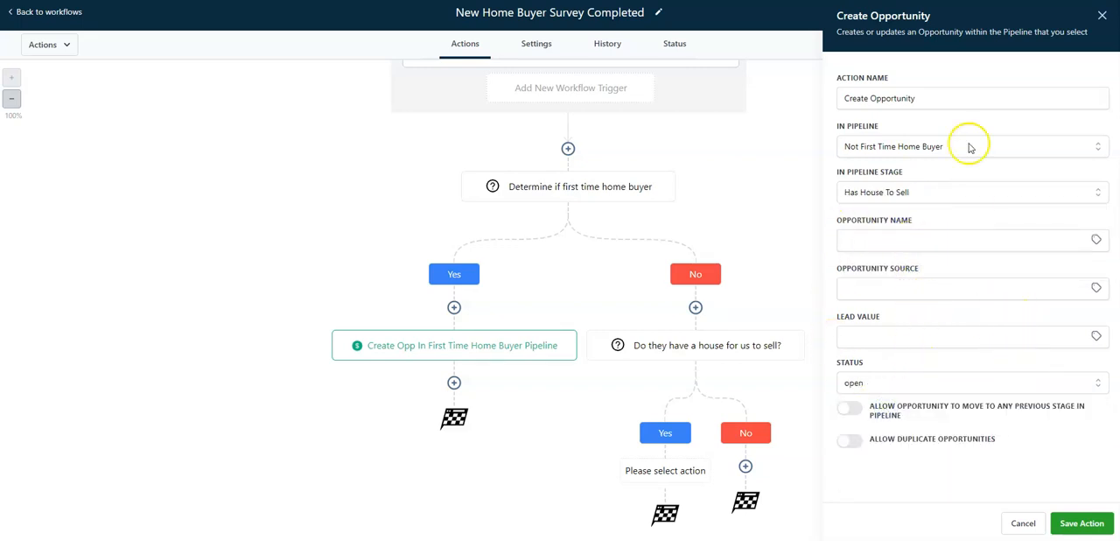
{"action": "double_click", "coordinate": [963, 101]}
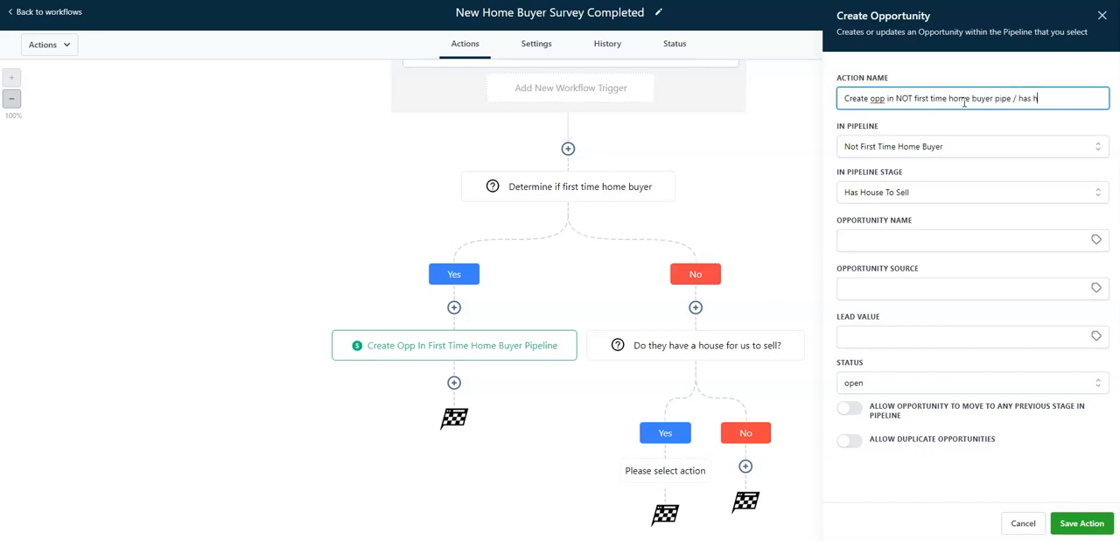
{"action": "left_click", "coordinate": [1073, 524]}
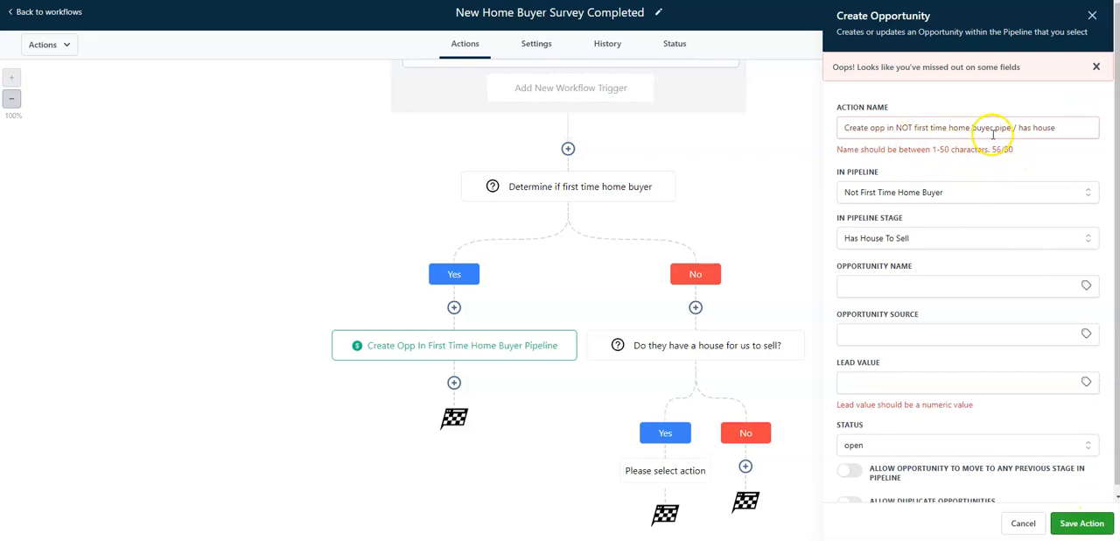
Rename the action "not first time home buyer | has house", copy that name, and save the action
{"action": "left_click_drag", "start_coordinate": [1011, 124], "coordinate": [1085, 127]}
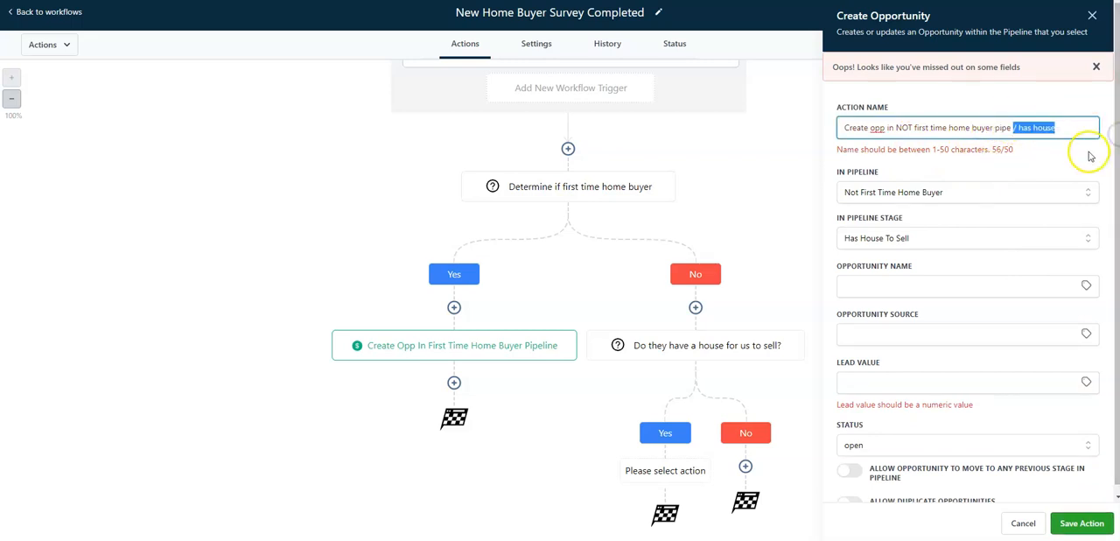
{"action": "key", "text": "BackSpace"}
{"action": "triple_click", "coordinate": [1027, 123]}
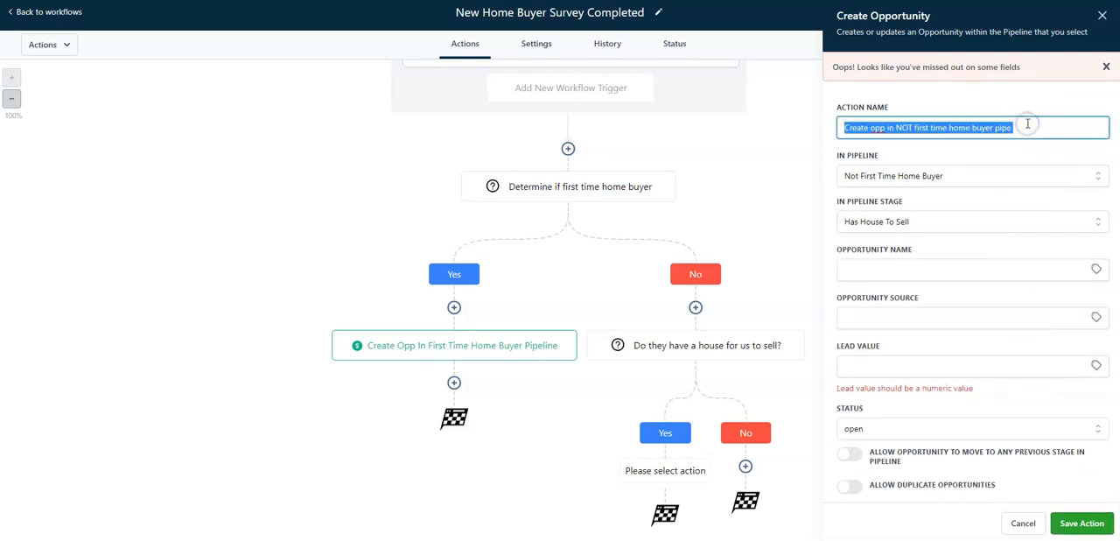
{"action": "type", "text": "not"}
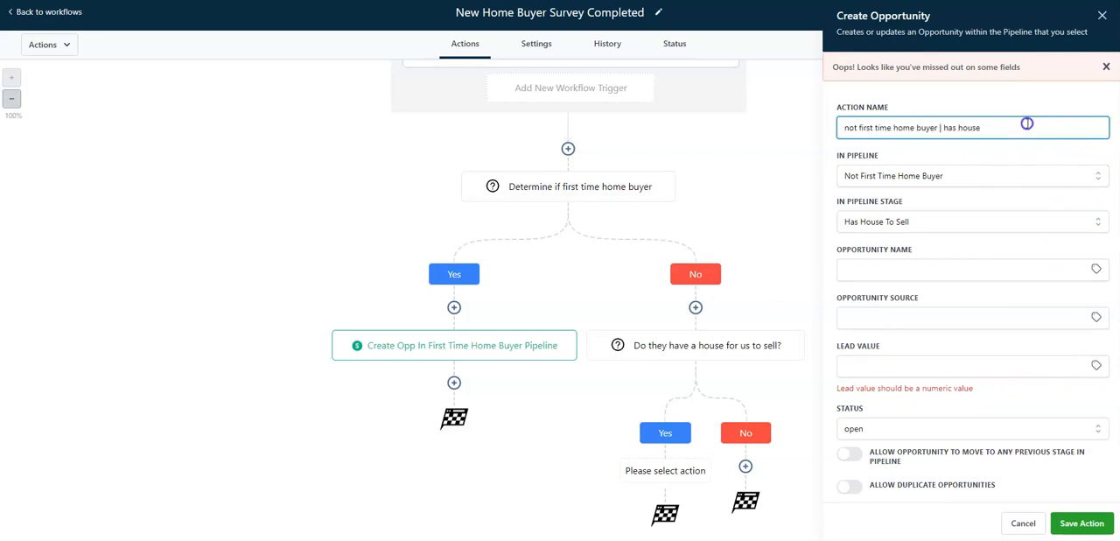
{"action": "triple_click", "coordinate": [1027, 123]}
{"action": "key", "text": "ctrl+c"}
{"action": "left_click", "coordinate": [1082, 523]}
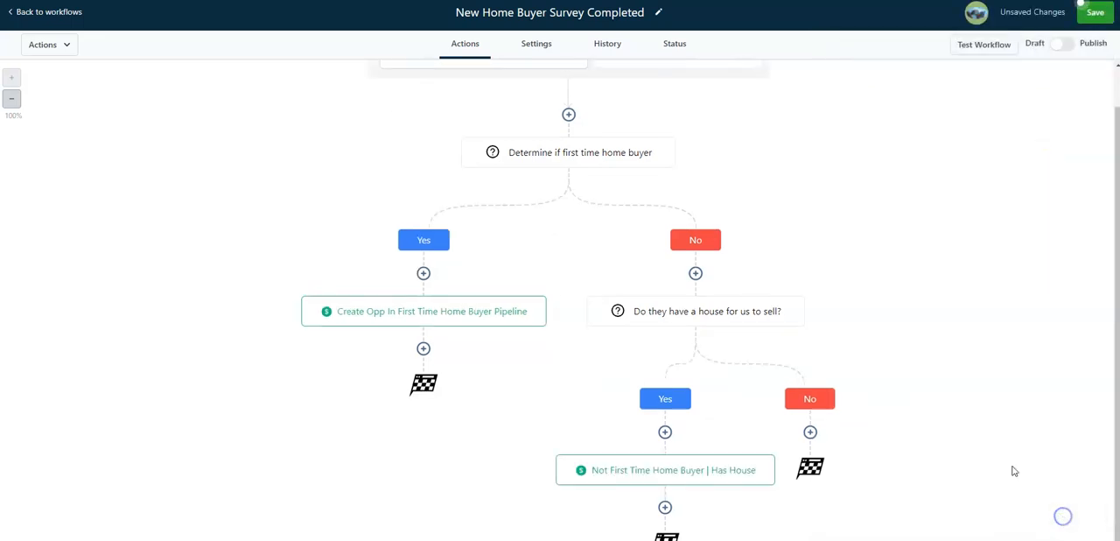
Add a Create/Update Opportunity action on the house-to-sell condition's No branch, named "not first time home buyer | NO EXISTING house to sell"
{"action": "scroll", "coordinate": [781, 415], "scroll_direction": "down", "scroll_amount": 1}
{"action": "left_click", "coordinate": [809, 390]}
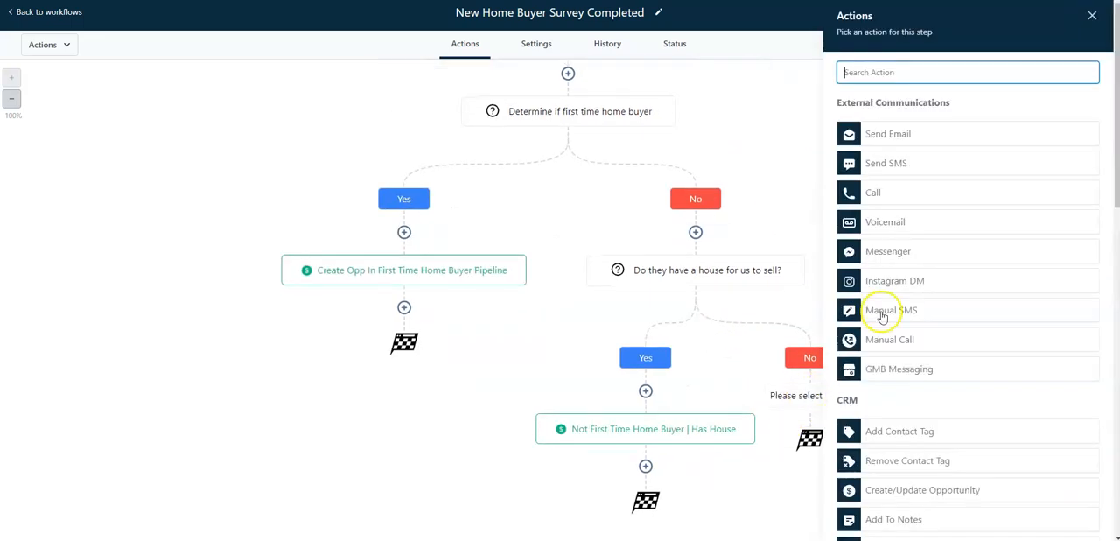
{"action": "scroll", "coordinate": [911, 185], "scroll_direction": "down", "scroll_amount": 3}
{"action": "left_click", "coordinate": [945, 372]}
{"action": "triple_click", "coordinate": [945, 97]}
{"action": "key", "text": "ctrl+v"}
{"action": "left_click_drag", "start_coordinate": [942, 98], "coordinate": [1030, 98]}
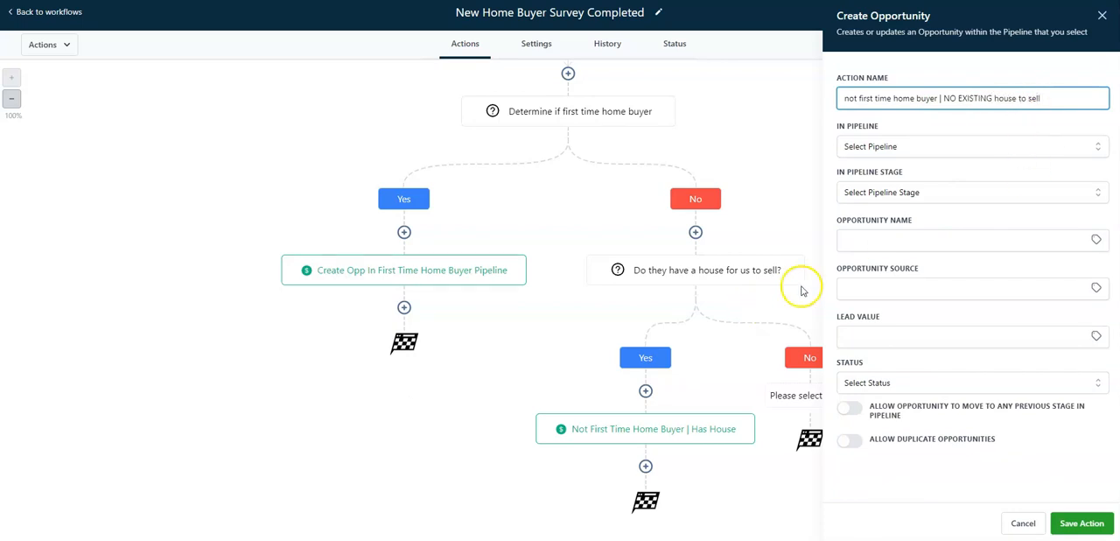
Set the action's pipeline to Not First Time Home Buyer, stage to New Lead and status to open, and try to save it
{"action": "left_click", "coordinate": [866, 191]}
{"action": "left_click", "coordinate": [875, 147]}
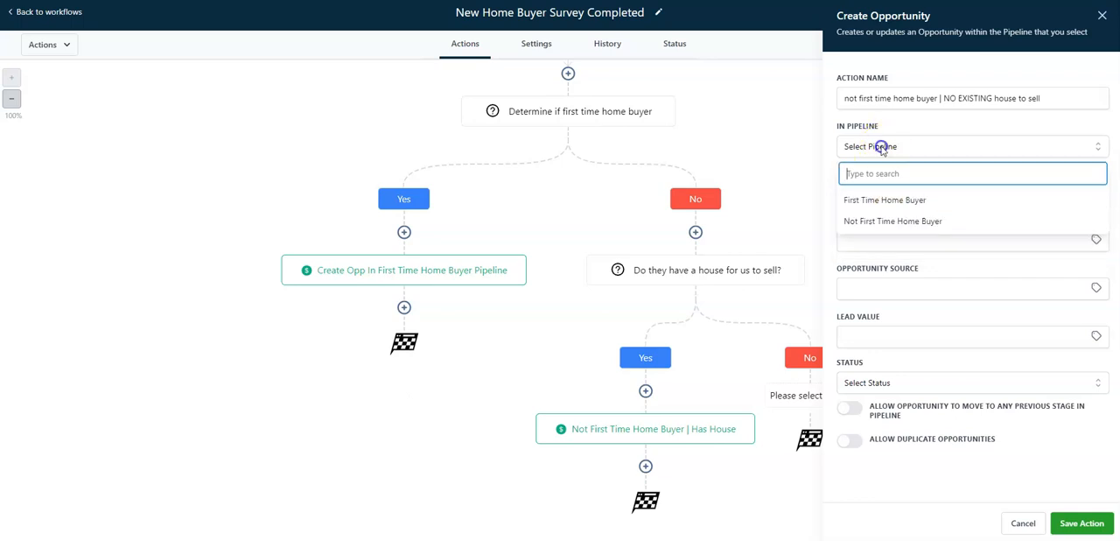
{"action": "left_click", "coordinate": [867, 221]}
{"action": "left_click", "coordinate": [921, 191]}
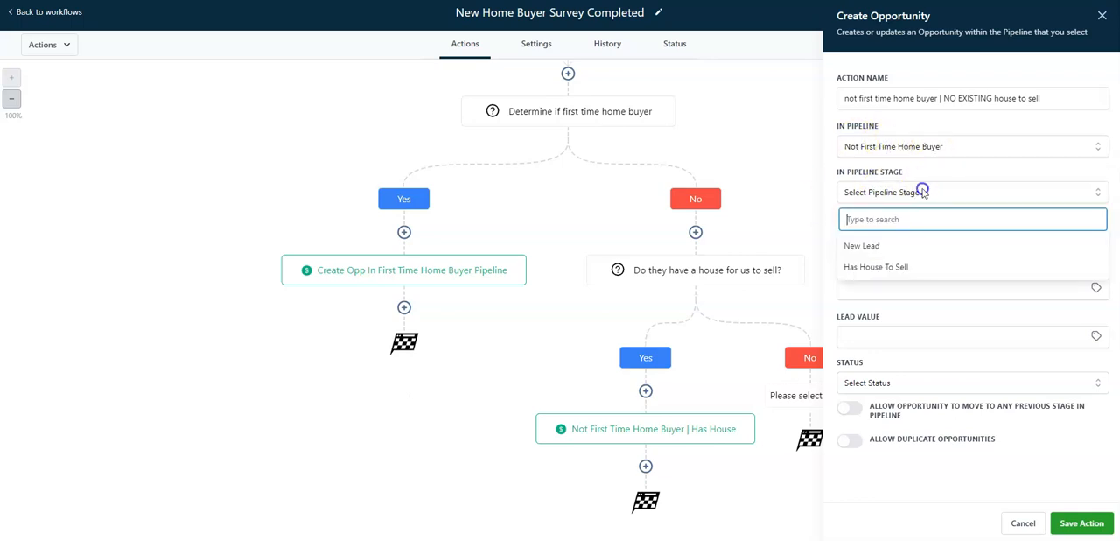
{"action": "left_click", "coordinate": [880, 244]}
{"action": "left_click", "coordinate": [922, 383]}
{"action": "left_click", "coordinate": [922, 402]}
{"action": "left_click", "coordinate": [1082, 523]}
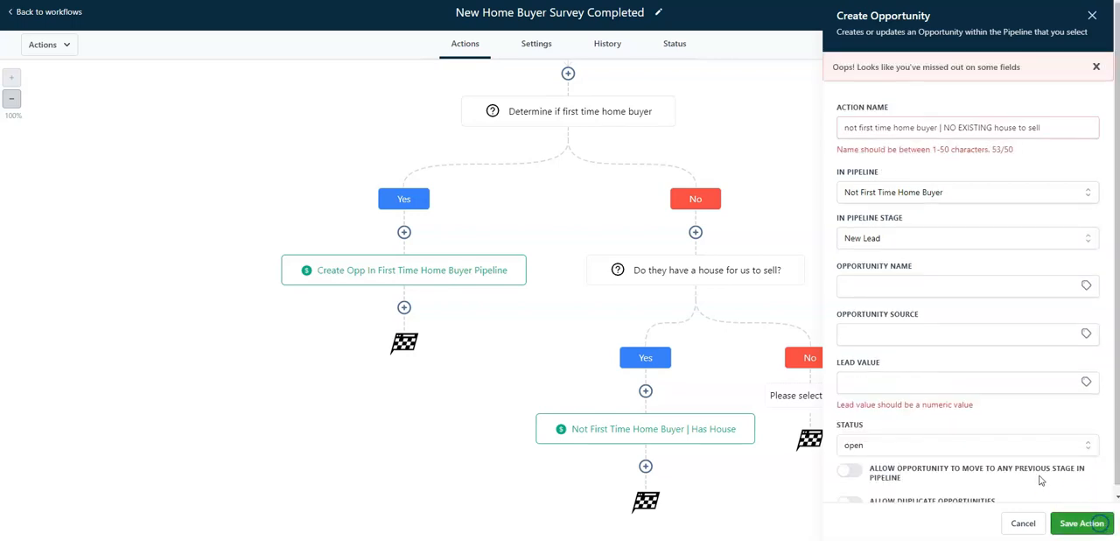
Shorten the action name to "not first time home buyer | NO EXISTING house" and save both the action and the workflow
{"action": "left_click", "coordinate": [973, 382]}
{"action": "left_click", "coordinate": [992, 127]}
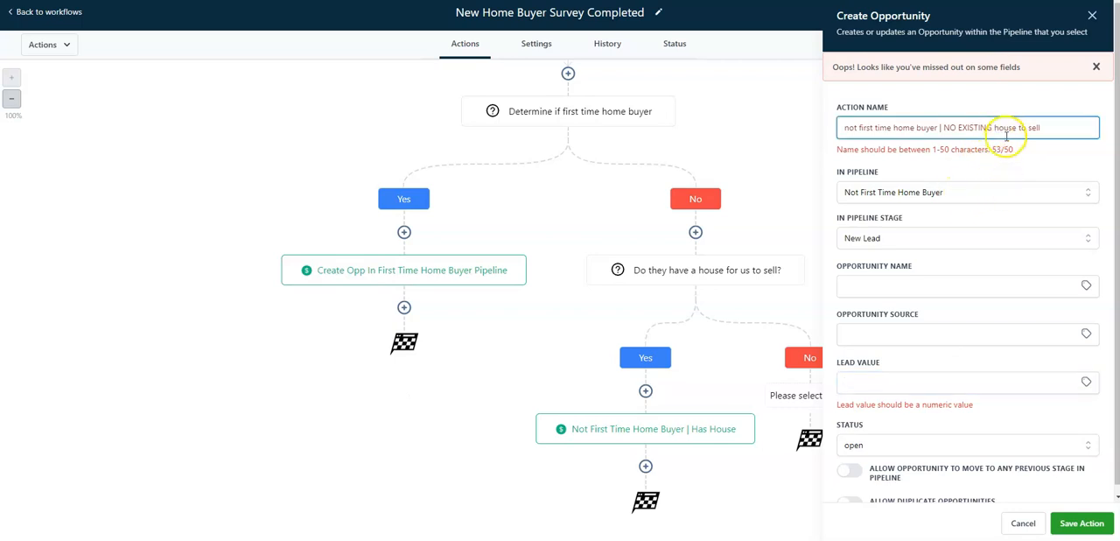
{"action": "left_click_drag", "start_coordinate": [1017, 127], "coordinate": [1058, 128]}
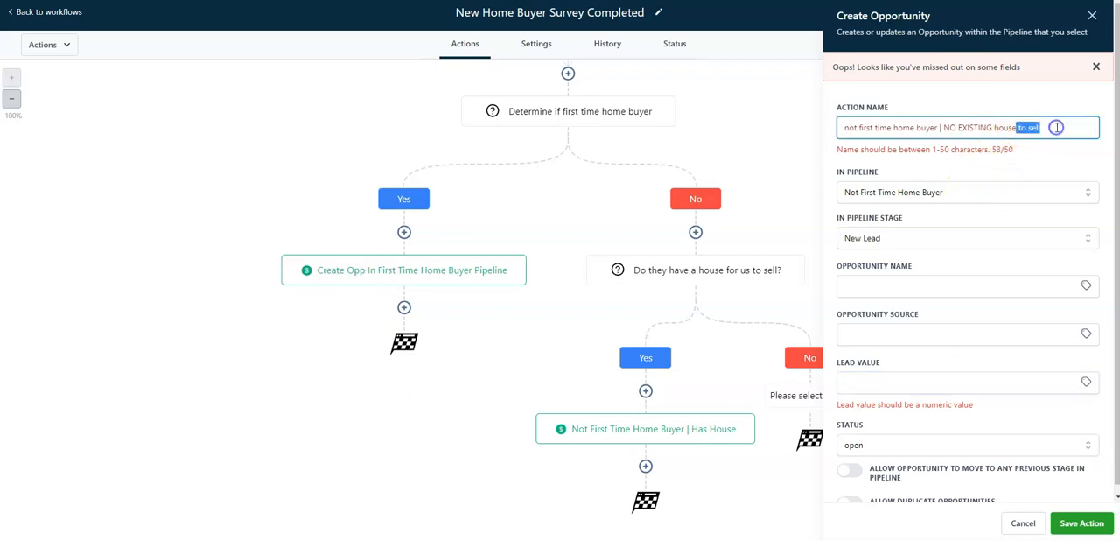
{"action": "key", "text": "BackSpace"}
{"action": "left_click", "coordinate": [1084, 524]}
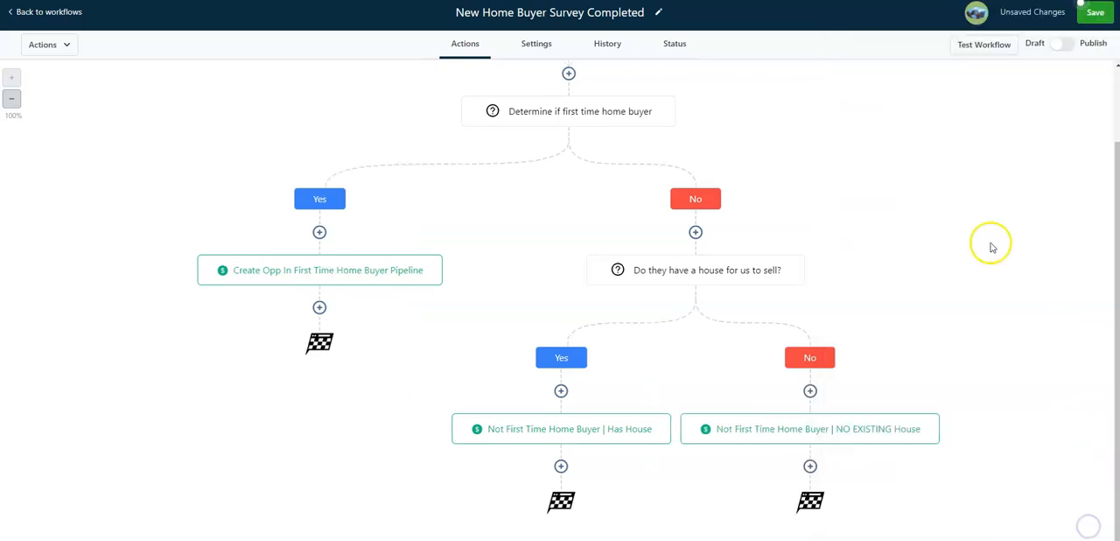
{"action": "left_click", "coordinate": [1095, 12]}
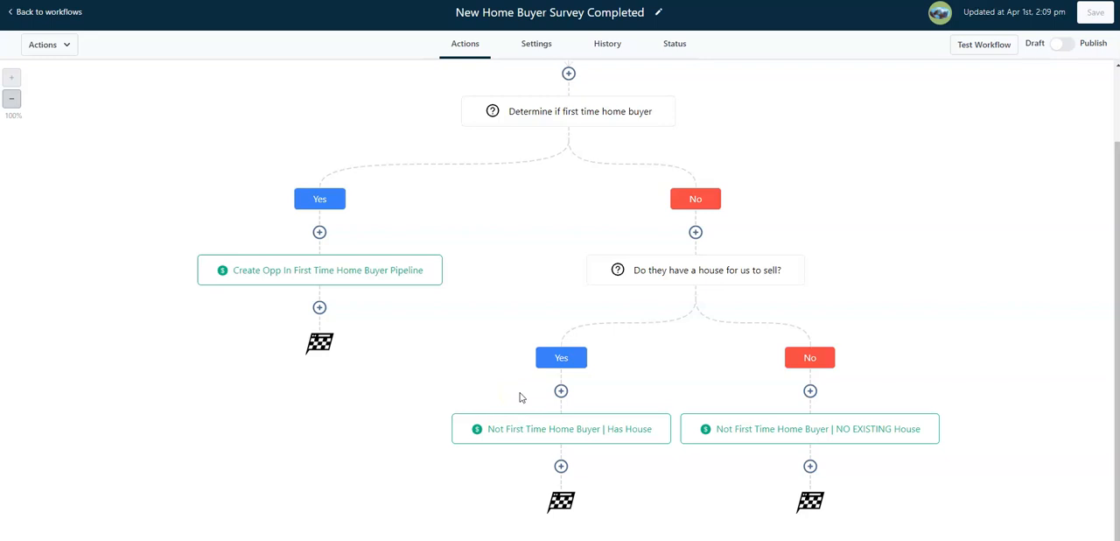
Add an If/Else condition after the first-time-buyer opportunity action, based on the contact field "How soon do you need to move?"
{"action": "left_click", "coordinate": [318, 308]}
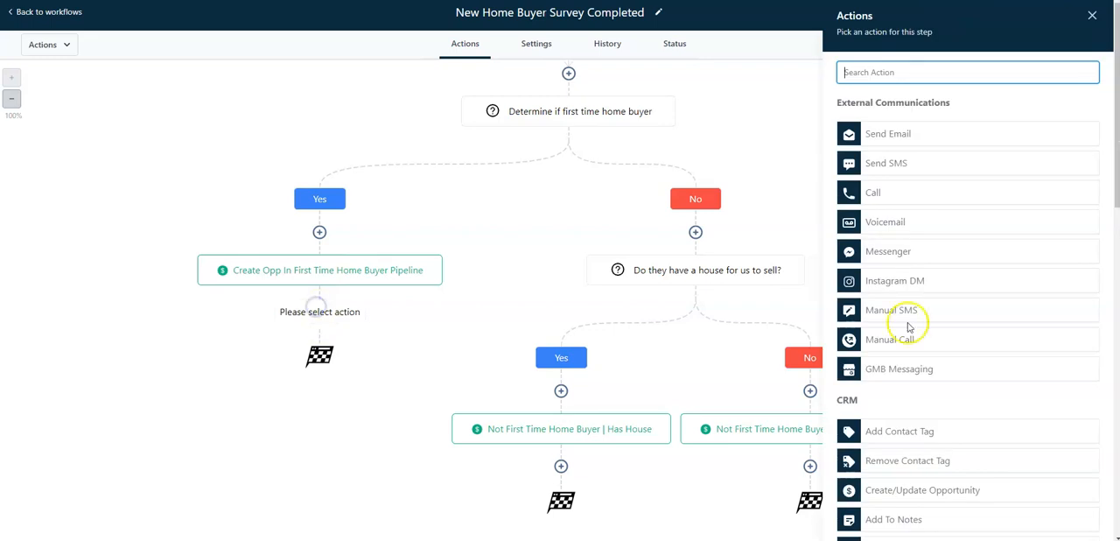
{"action": "scroll", "coordinate": [950, 394], "scroll_direction": "down", "scroll_amount": 10}
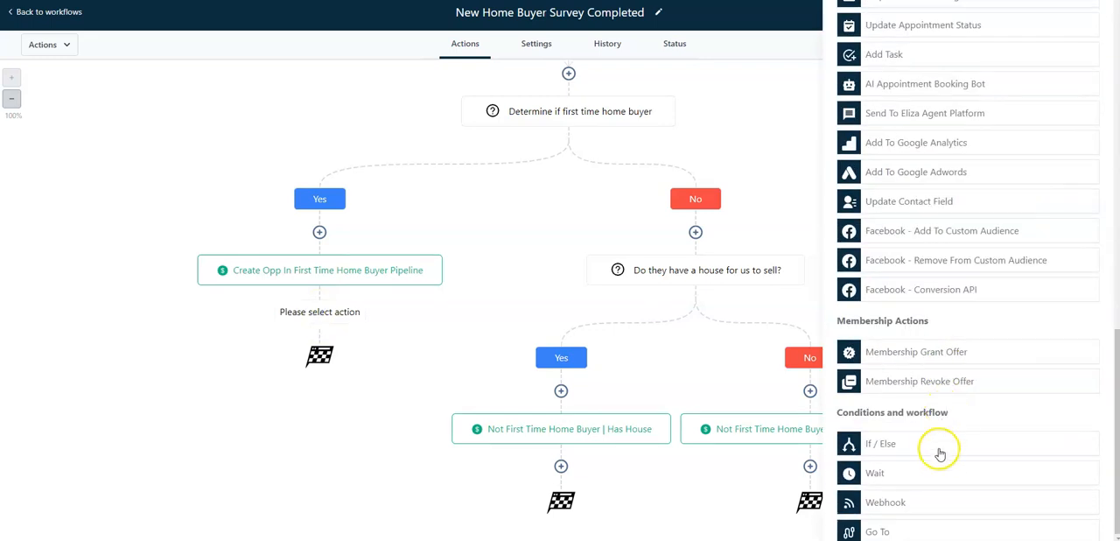
{"action": "left_click", "coordinate": [940, 447]}
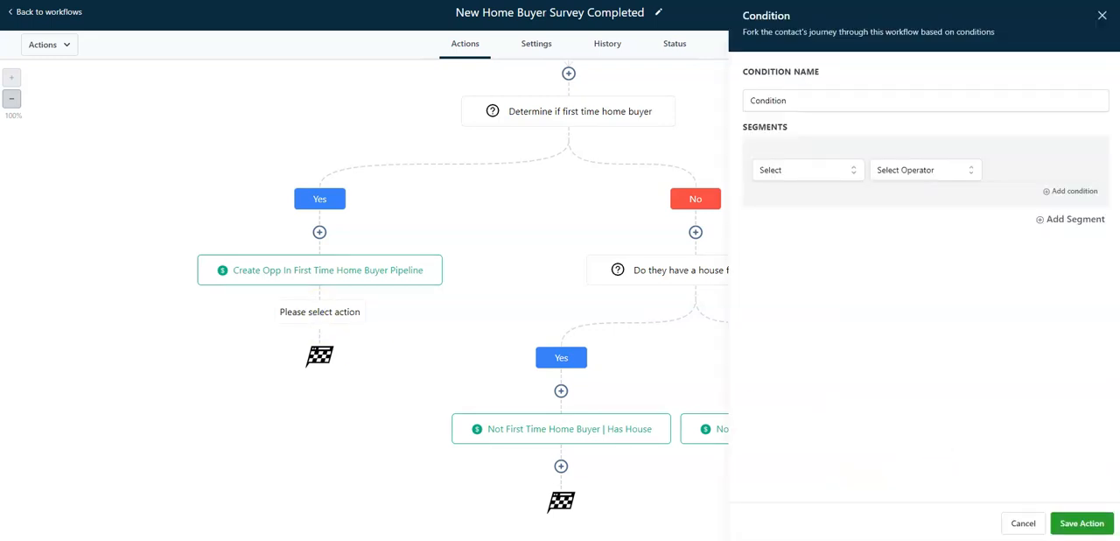
{"action": "left_click", "coordinate": [805, 170]}
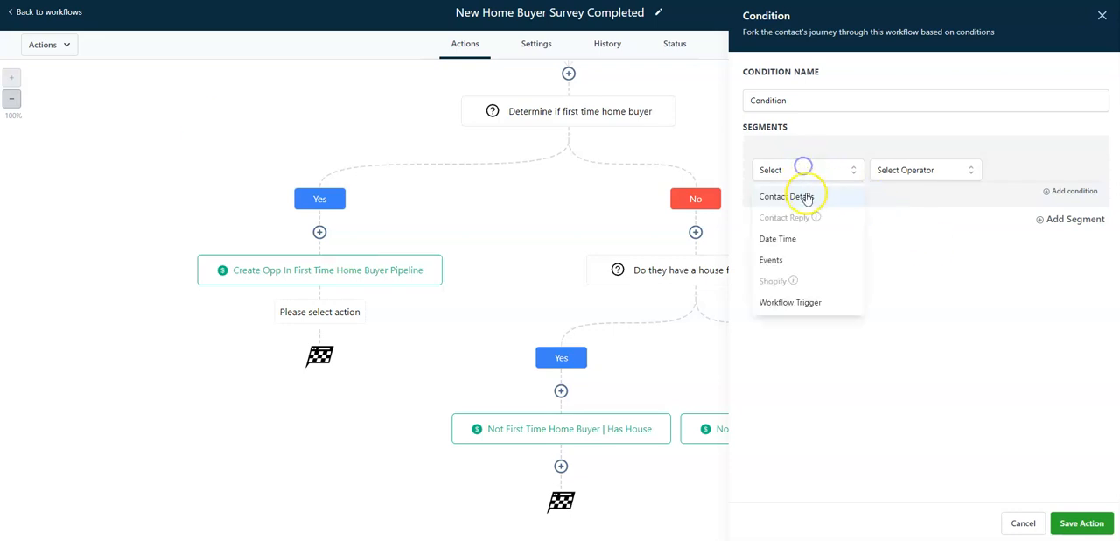
{"action": "left_click", "coordinate": [803, 195]}
{"action": "scroll", "coordinate": [806, 280], "scroll_direction": "down", "scroll_amount": 6}
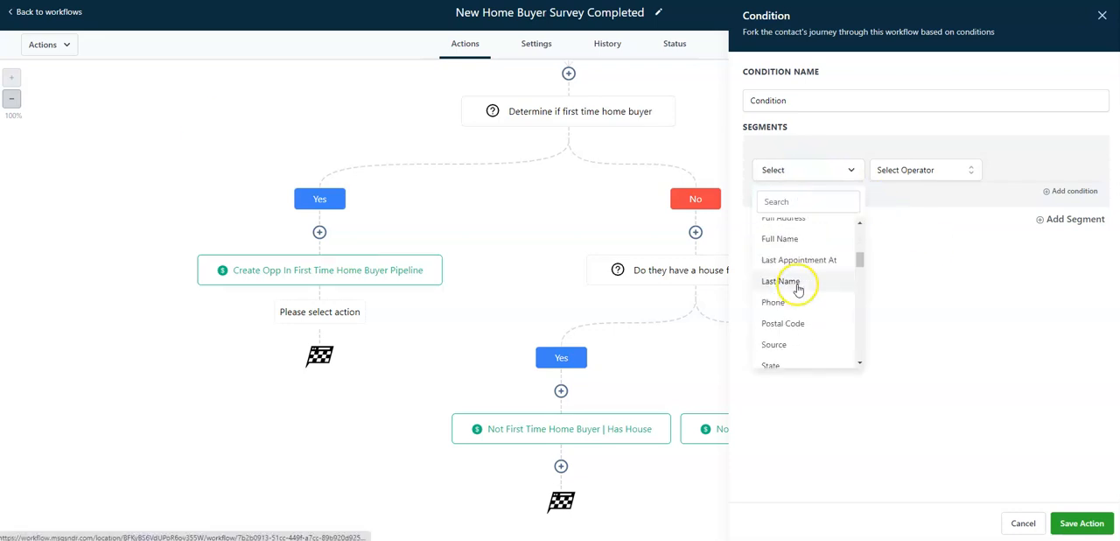
{"action": "scroll", "coordinate": [802, 298], "scroll_direction": "down", "scroll_amount": 3}
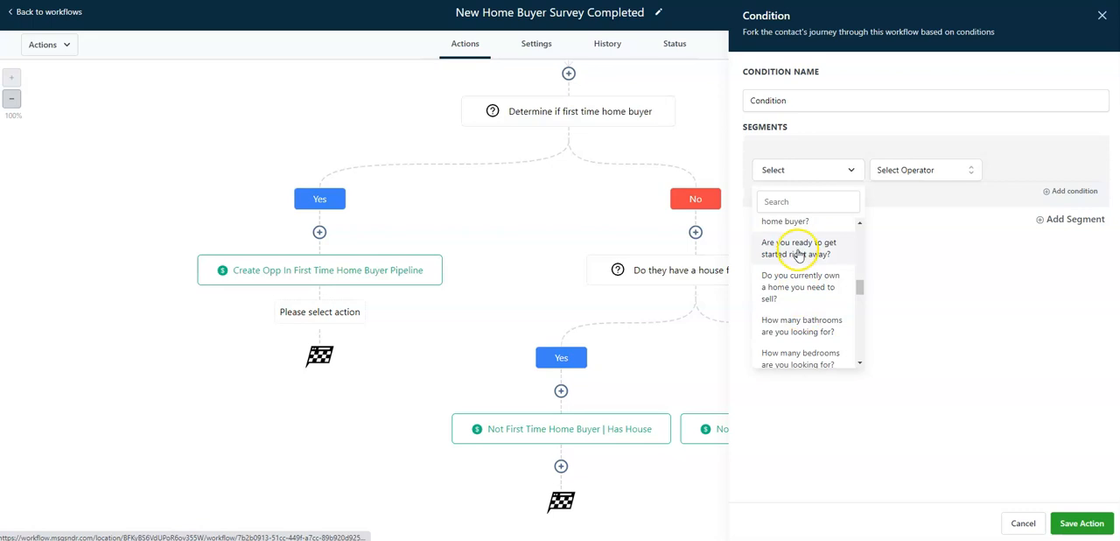
{"action": "scroll", "coordinate": [798, 286], "scroll_direction": "down", "scroll_amount": 1}
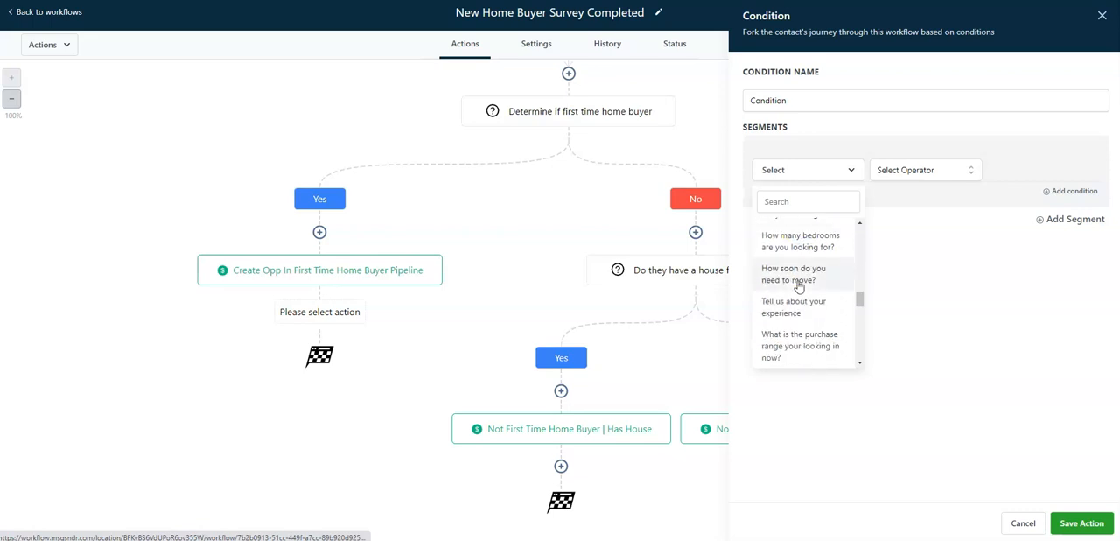
{"action": "left_click", "coordinate": [794, 277]}
Make the condition match answers that include ASAP/Urgently, name it "Needs to move ASAP", and save the action
{"action": "left_click", "coordinate": [934, 170]}
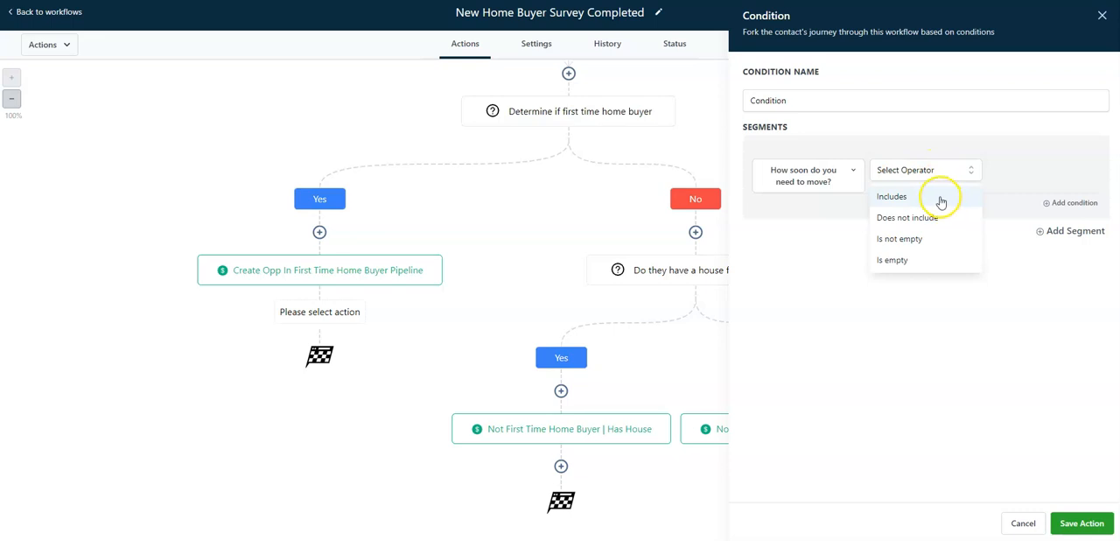
{"action": "left_click", "coordinate": [941, 198]}
{"action": "left_click", "coordinate": [1086, 170]}
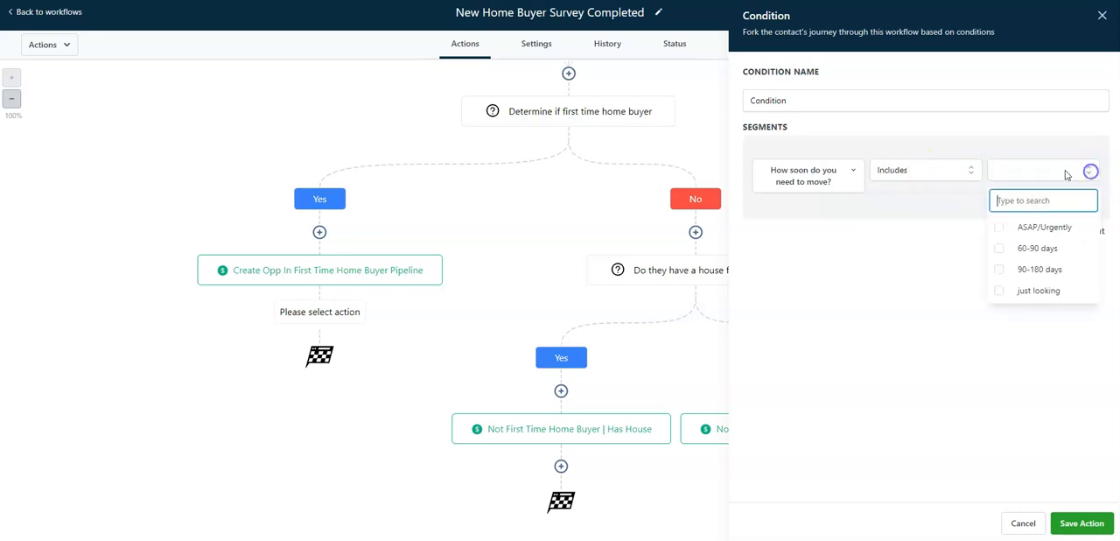
{"action": "left_click", "coordinate": [1001, 230]}
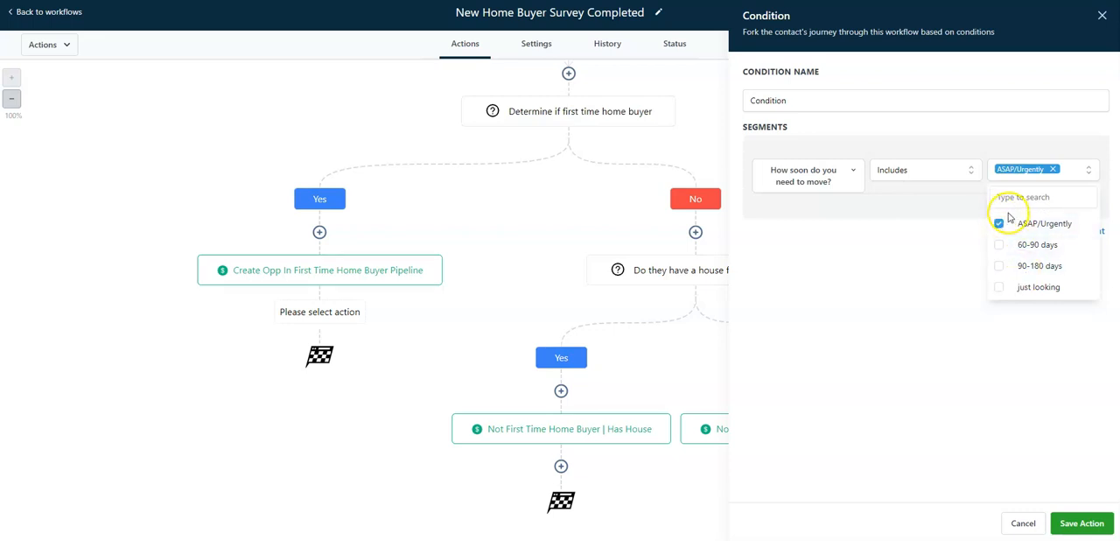
{"action": "double_click", "coordinate": [815, 99]}
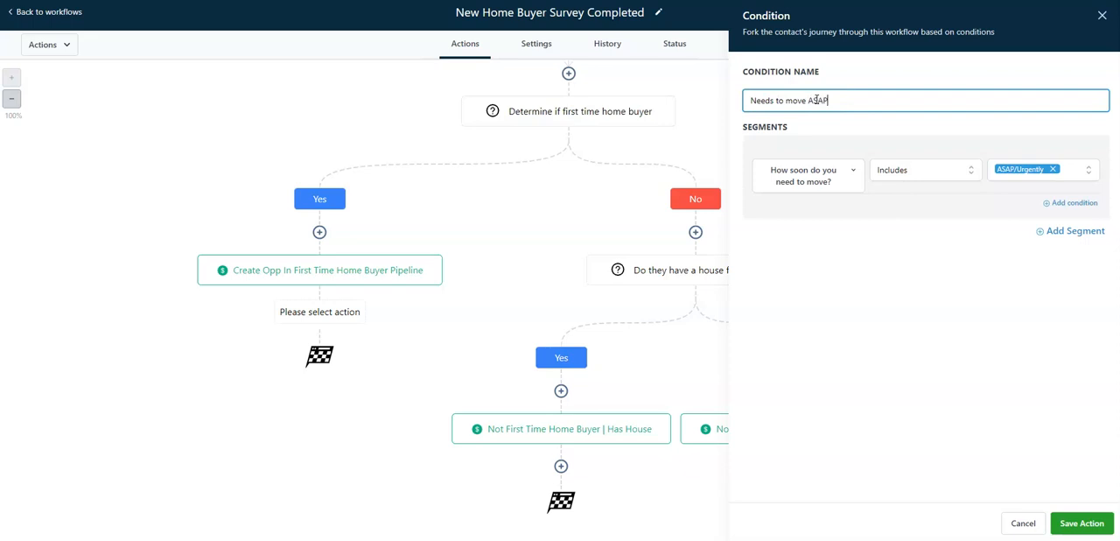
{"action": "left_click", "coordinate": [1079, 523]}
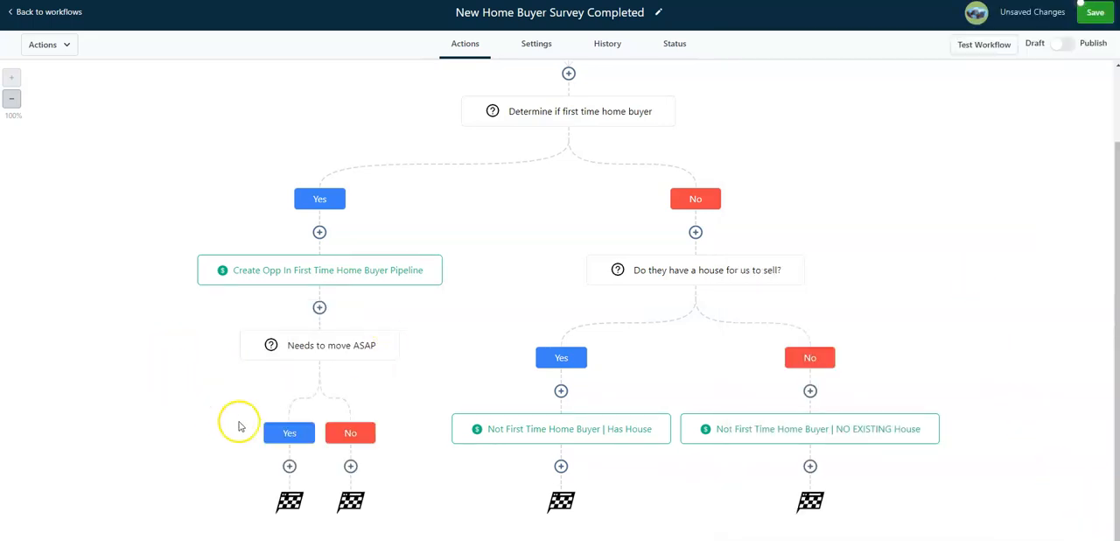
Add a Send Internal Notification action on the Needs to move ASAP Yes branch, as an SMS to a custom number, entering the agent's phone number
{"action": "left_click", "coordinate": [289, 468]}
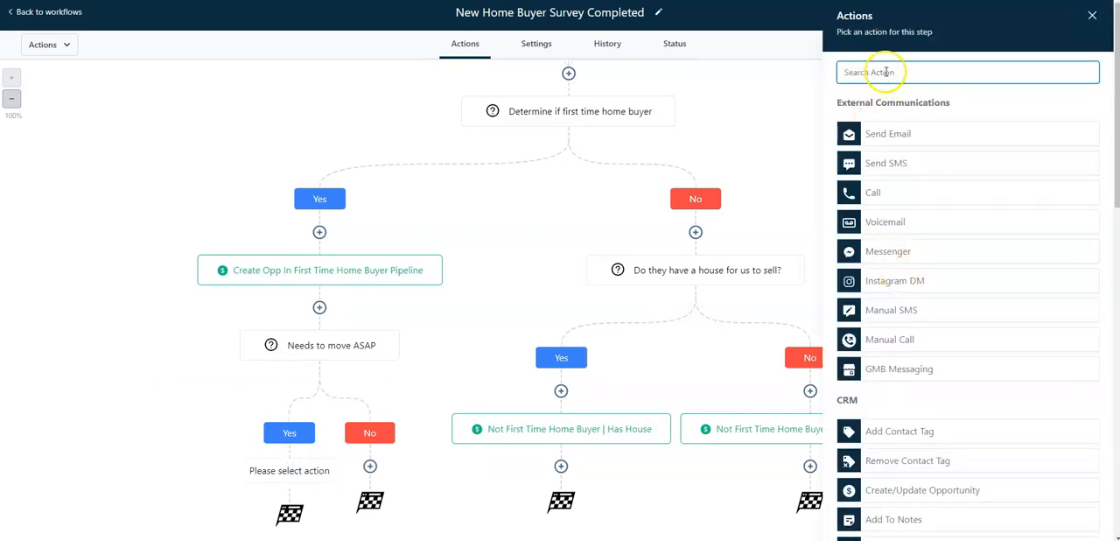
{"action": "type", "text": "send"}
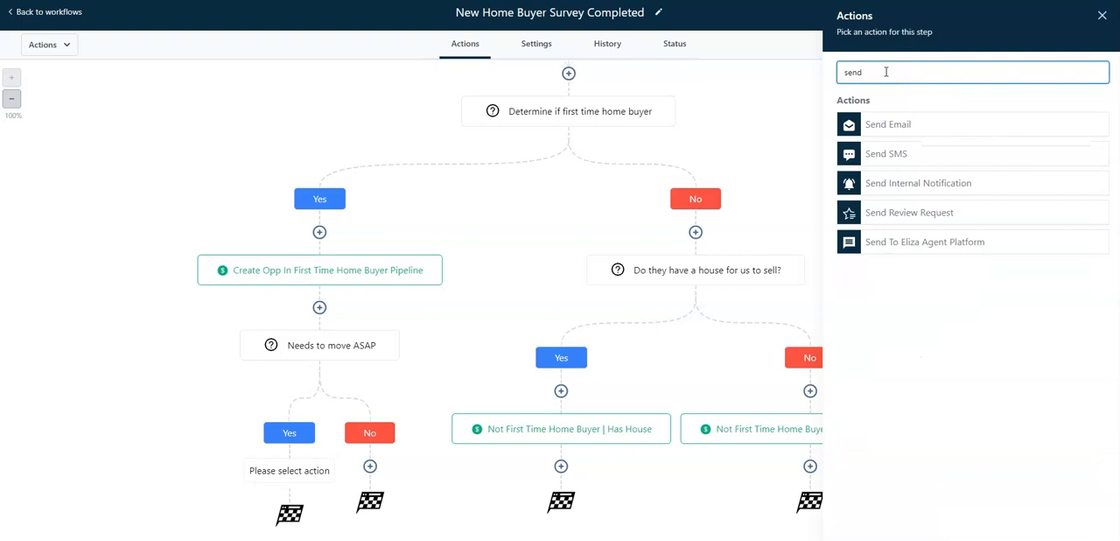
{"action": "left_click", "coordinate": [933, 184]}
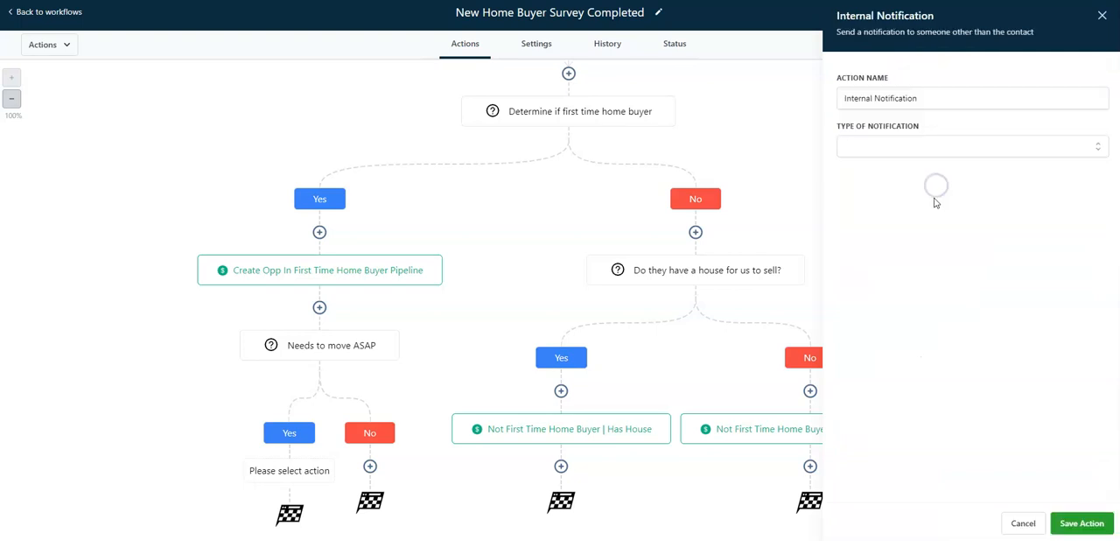
{"action": "left_click", "coordinate": [937, 151]}
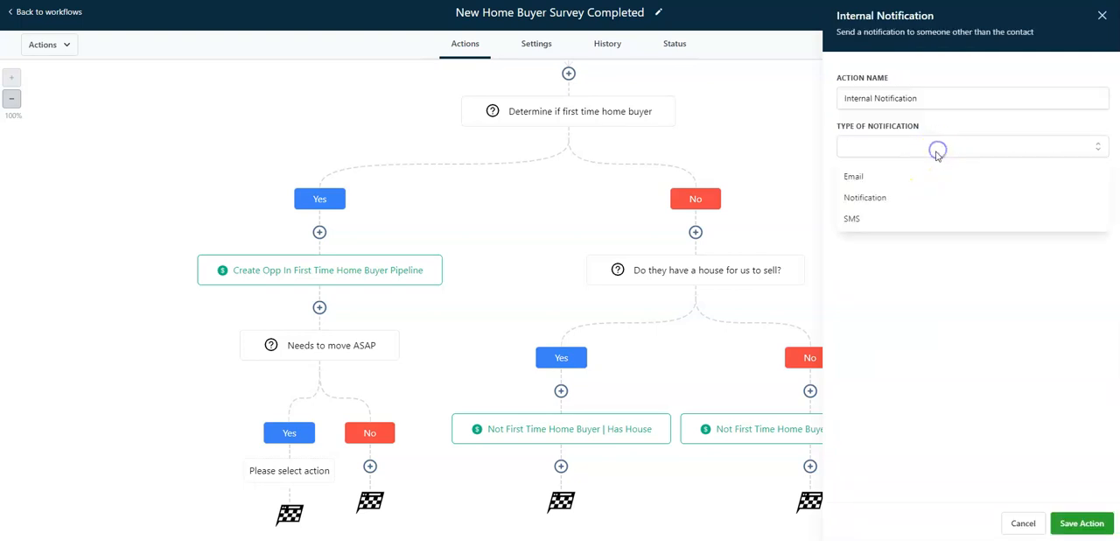
{"action": "left_click", "coordinate": [853, 218]}
{"action": "left_click", "coordinate": [913, 198]}
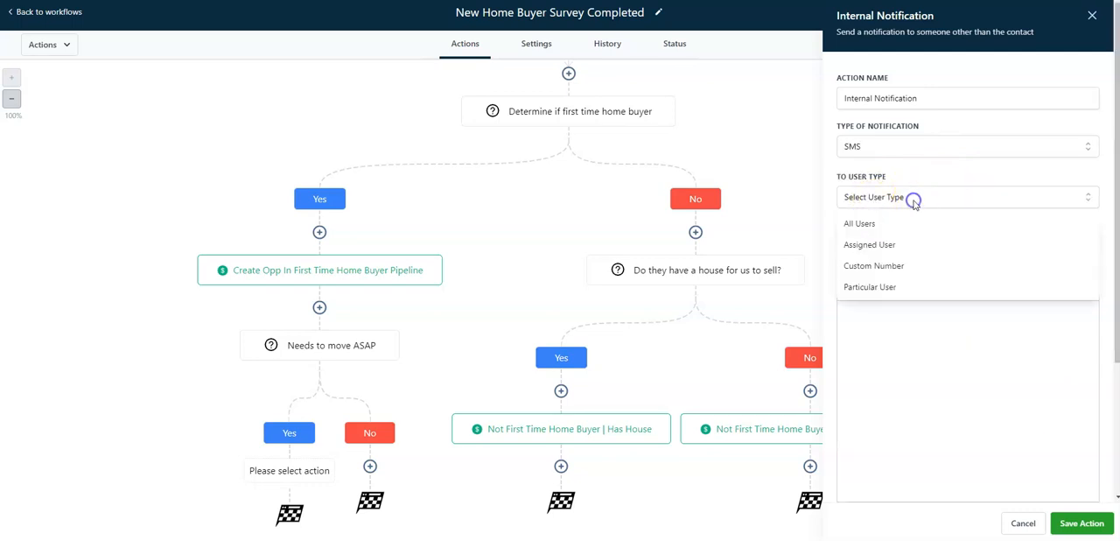
{"action": "left_click", "coordinate": [900, 266]}
{"action": "left_click", "coordinate": [906, 244]}
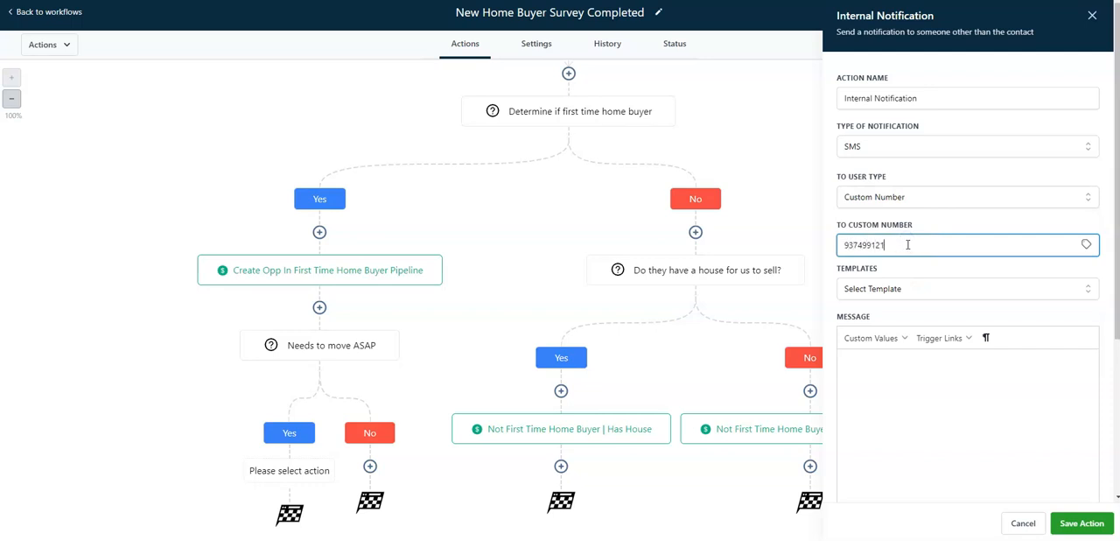
Write the message "HOT LEAD ALERT!" with the contact's full name, phone and email custom values, followed by "Indicated needs to move ASAP!"
{"action": "left_click", "coordinate": [919, 378]}
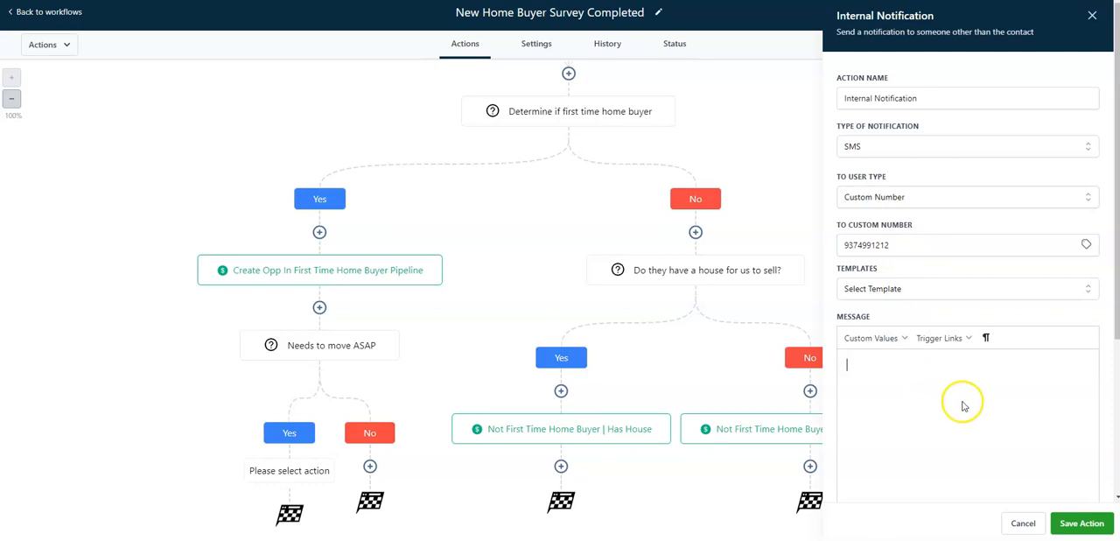
{"action": "scroll", "coordinate": [963, 415], "scroll_direction": "down", "scroll_amount": 1}
{"action": "scroll", "coordinate": [964, 416], "scroll_direction": "down", "scroll_amount": 2}
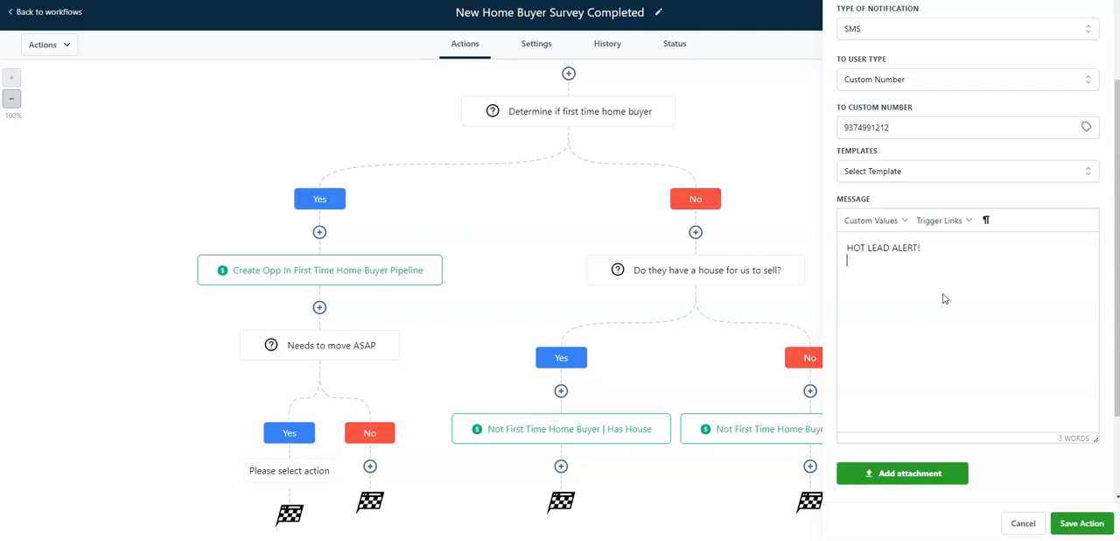
{"action": "left_click", "coordinate": [869, 224]}
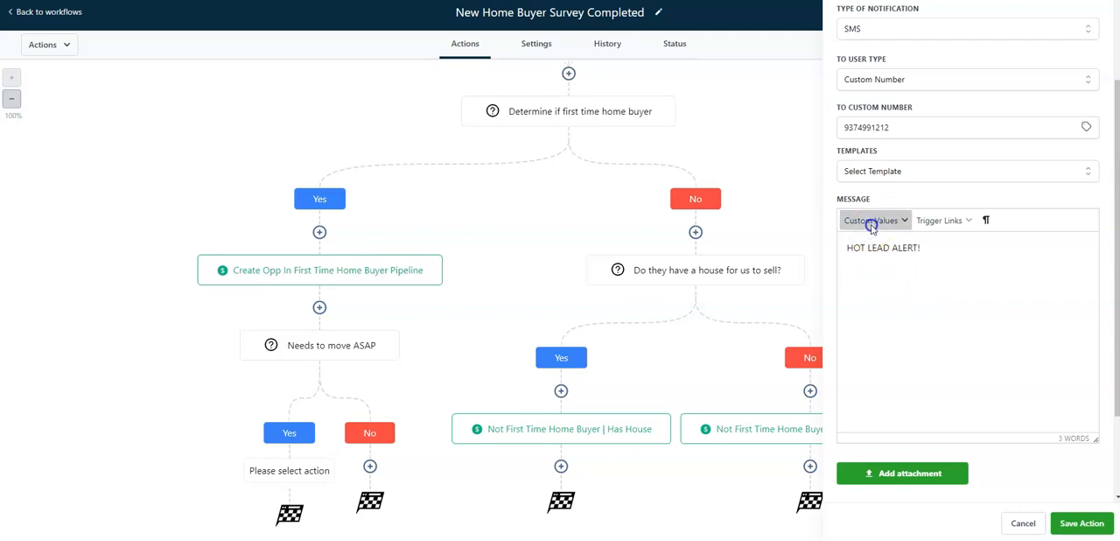
{"action": "left_click", "coordinate": [942, 245]}
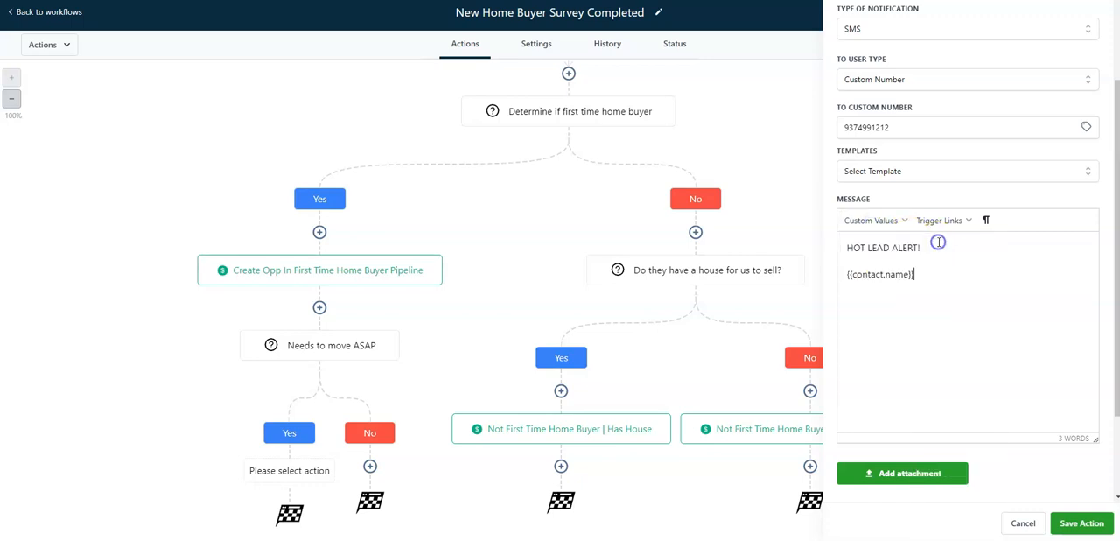
{"action": "left_click", "coordinate": [869, 222]}
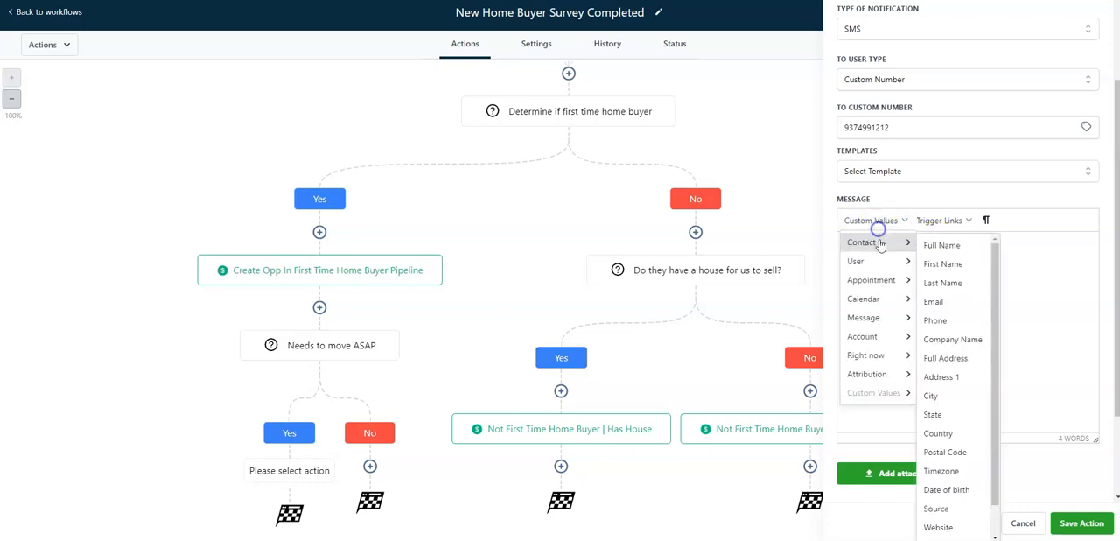
{"action": "left_click", "coordinate": [936, 319]}
{"action": "left_click", "coordinate": [872, 221]}
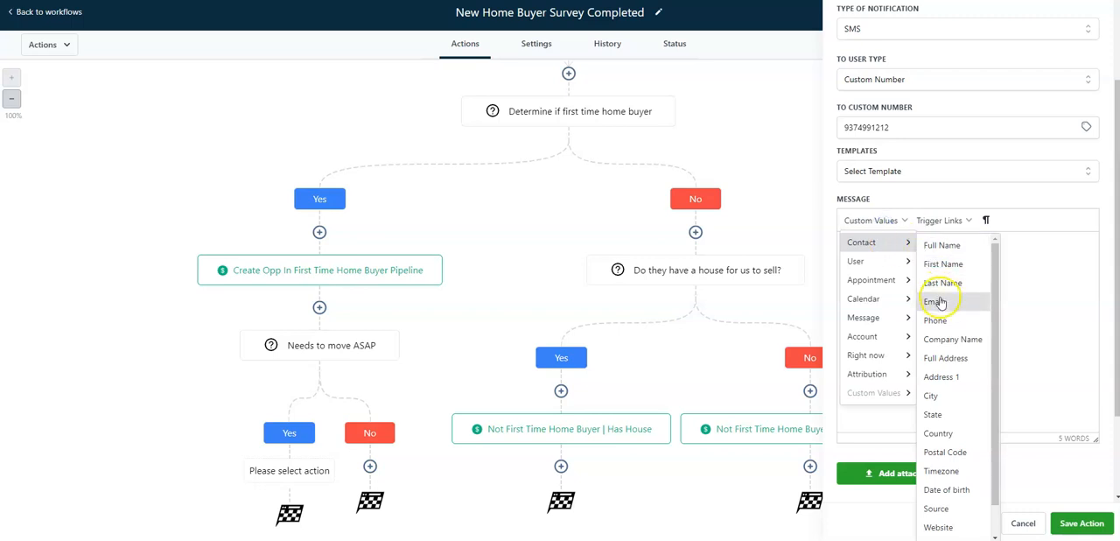
{"action": "left_click", "coordinate": [943, 296]}
{"action": "key", "text": "Return"}
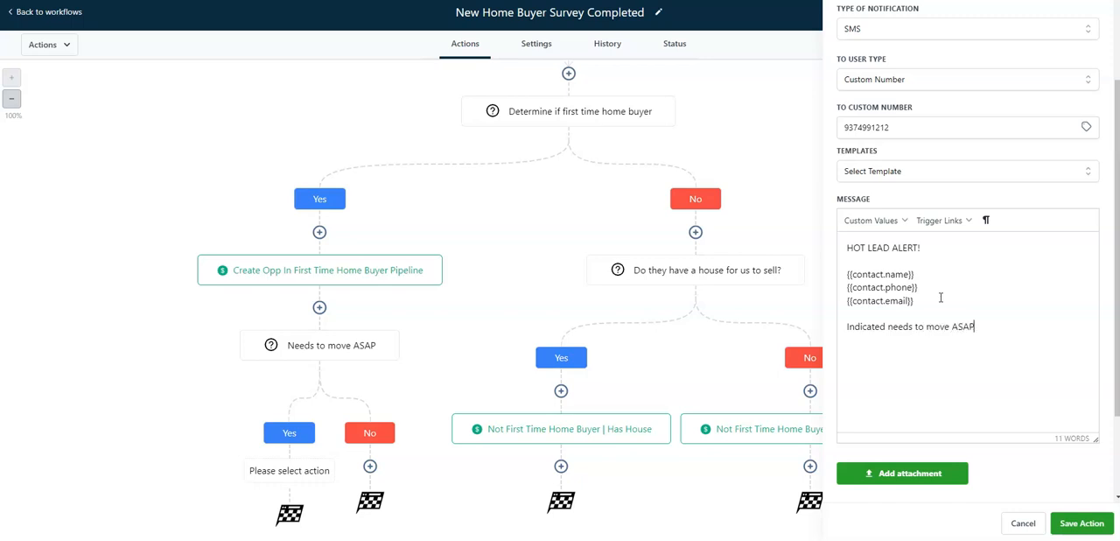
Rename the action "Internal Notification to agent - HOT LEAD!" and save both the action and the workflow
{"action": "scroll", "coordinate": [965, 49], "scroll_direction": "up", "scroll_amount": 2}
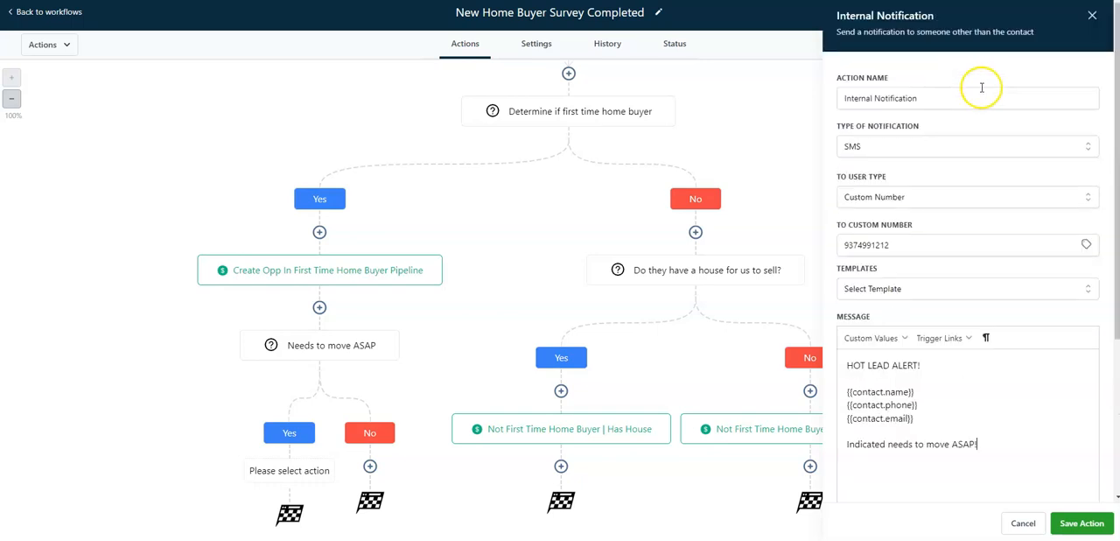
{"action": "left_click", "coordinate": [944, 99]}
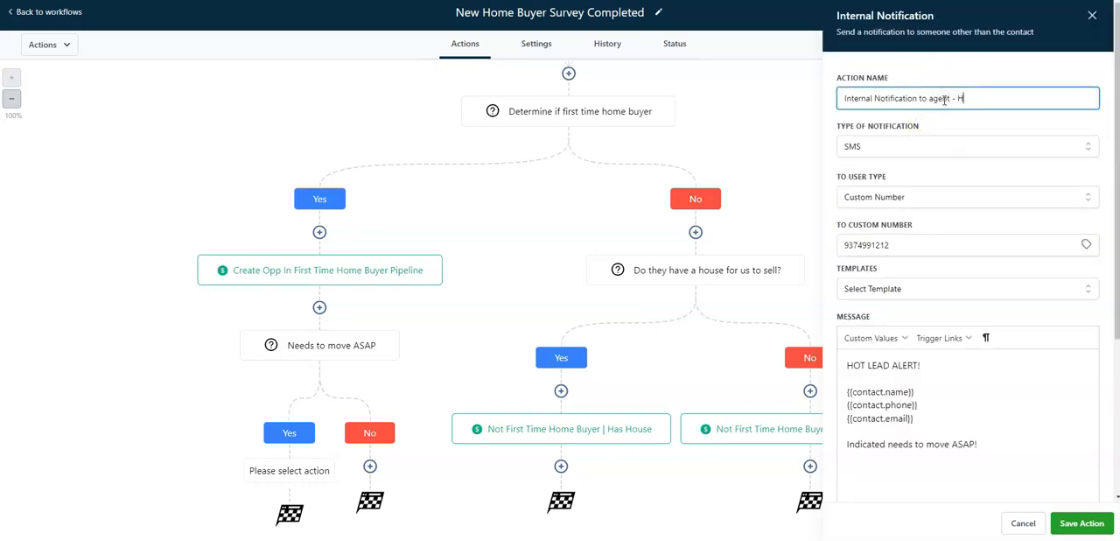
{"action": "left_click", "coordinate": [1083, 522]}
{"action": "left_click", "coordinate": [1095, 12]}
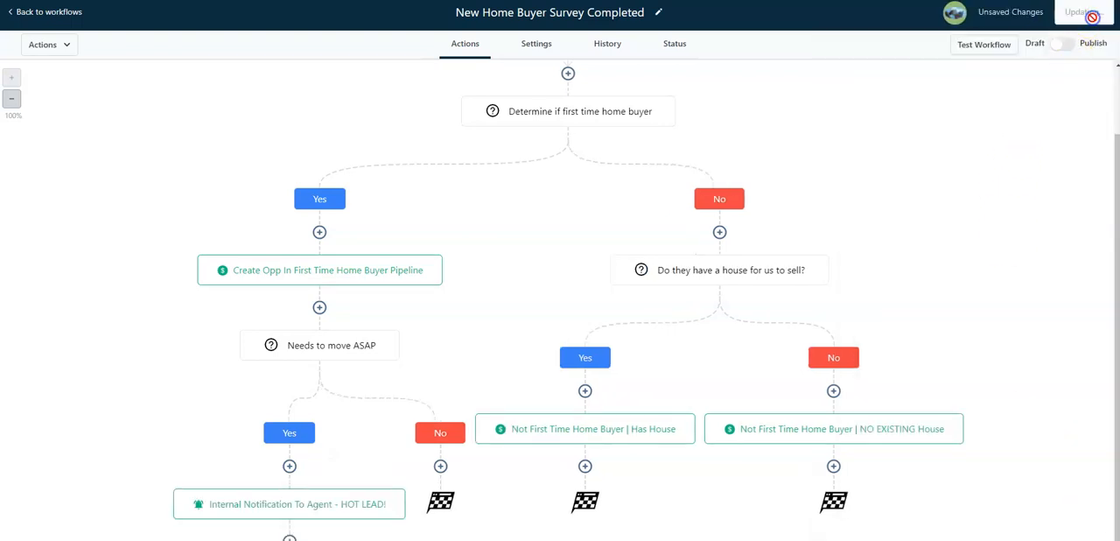
Add 60-90 days and 90-180 days to the answers accepted by the "Needs to move ASAP" condition and save it
{"action": "scroll", "coordinate": [150, 248], "scroll_direction": "down", "scroll_amount": 1}
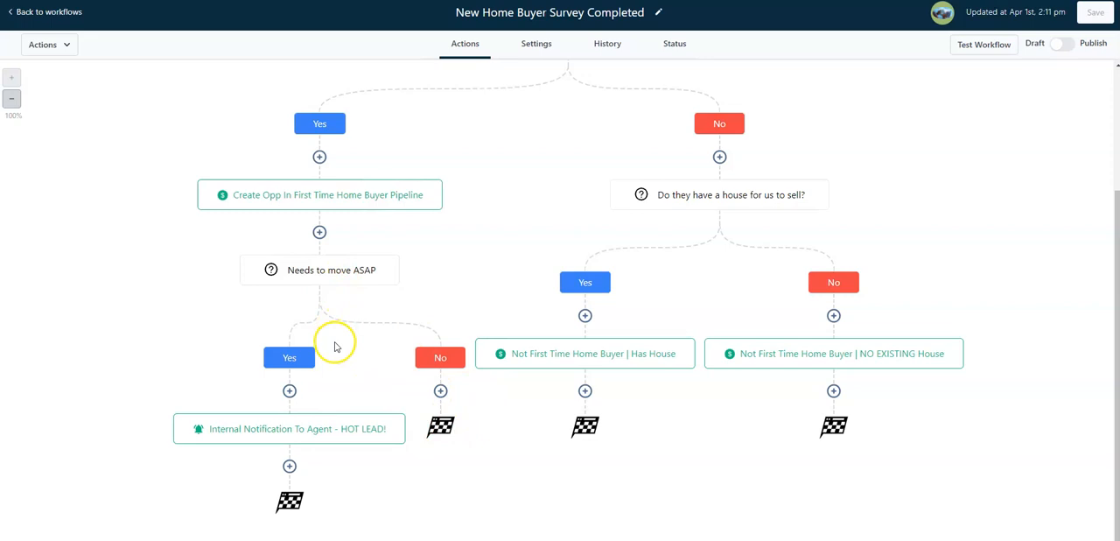
{"action": "left_click", "coordinate": [336, 278]}
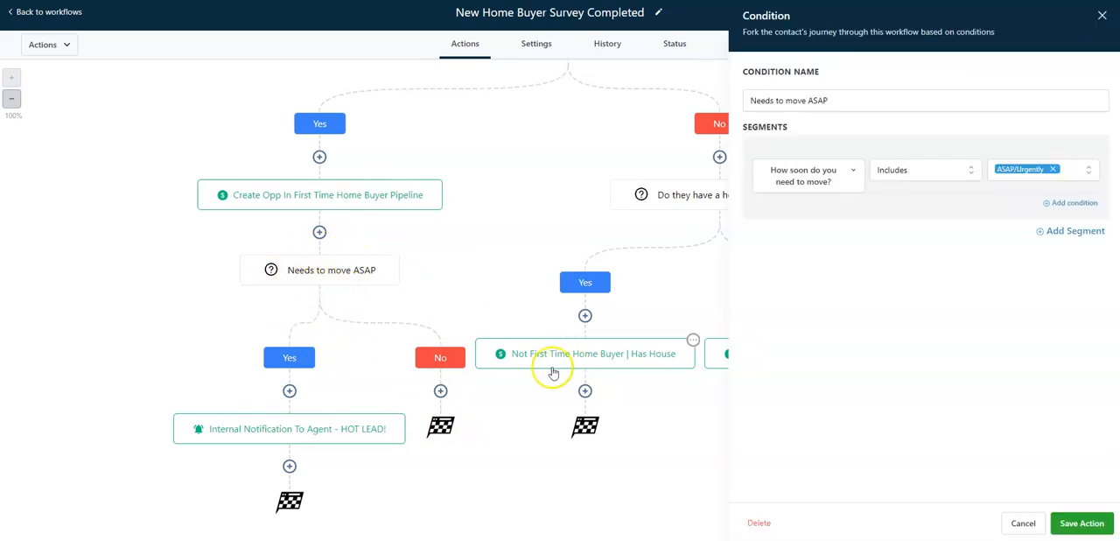
{"action": "left_click", "coordinate": [1085, 170]}
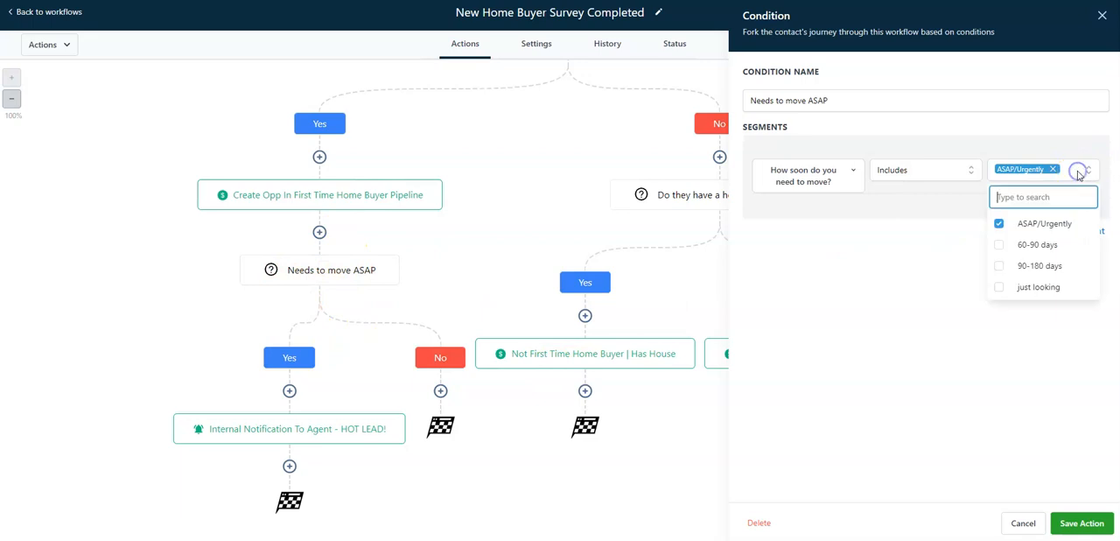
{"action": "left_click", "coordinate": [1000, 245]}
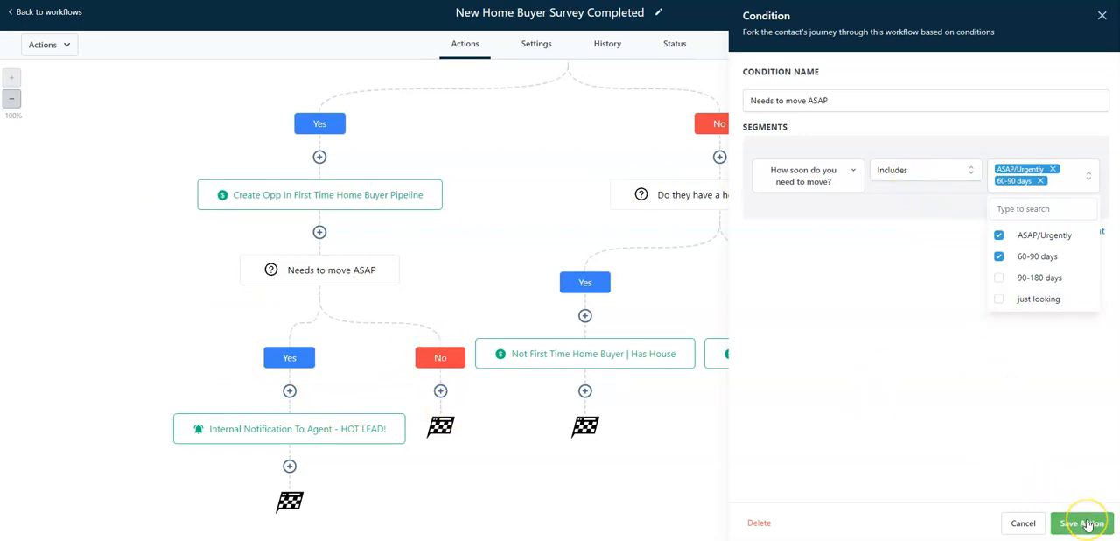
{"action": "left_click", "coordinate": [999, 278]}
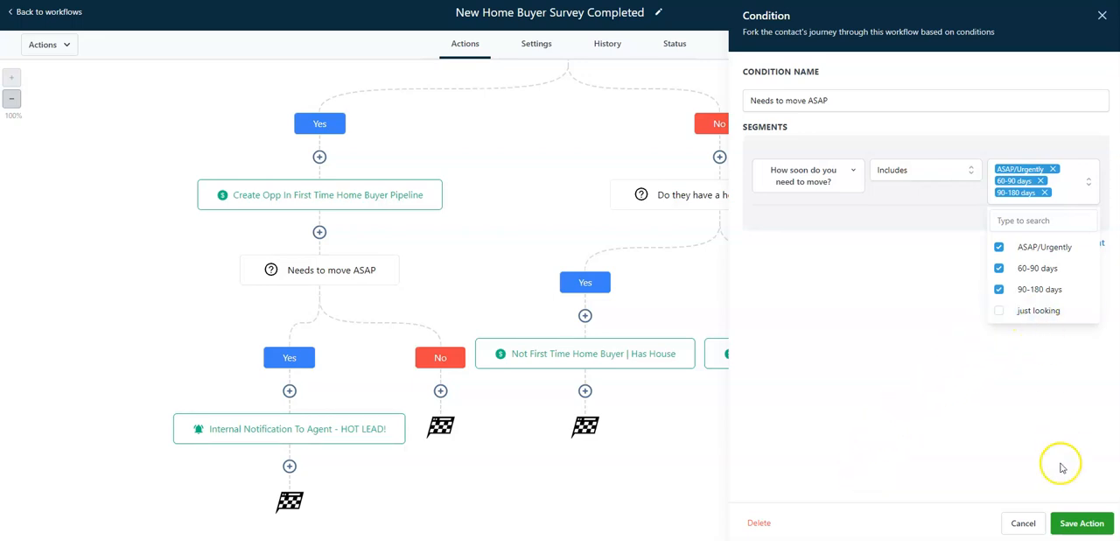
{"action": "left_click", "coordinate": [1082, 522]}
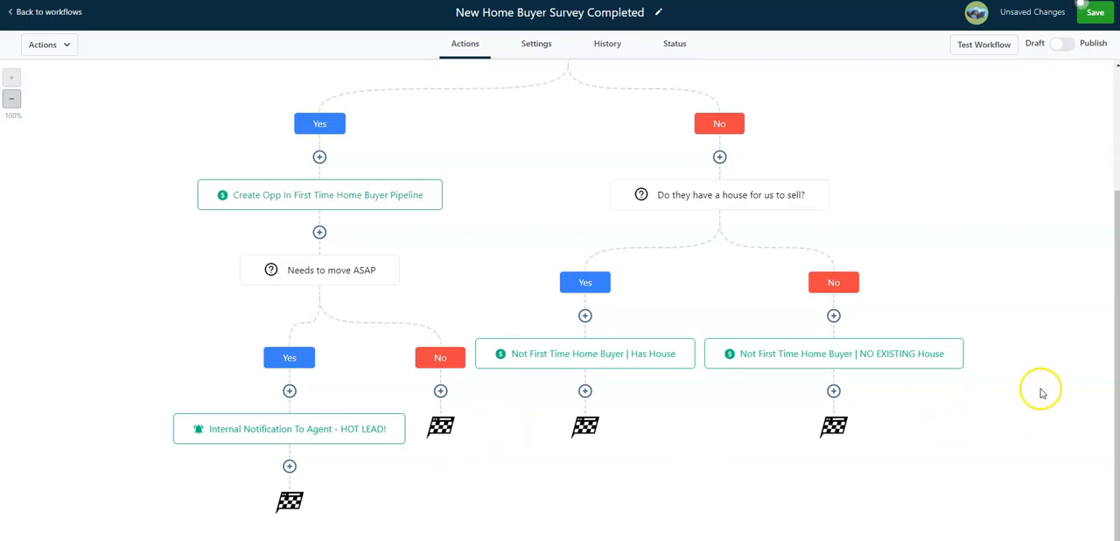
{"action": "scroll", "coordinate": [1028, 379], "scroll_direction": "up", "scroll_amount": 1}
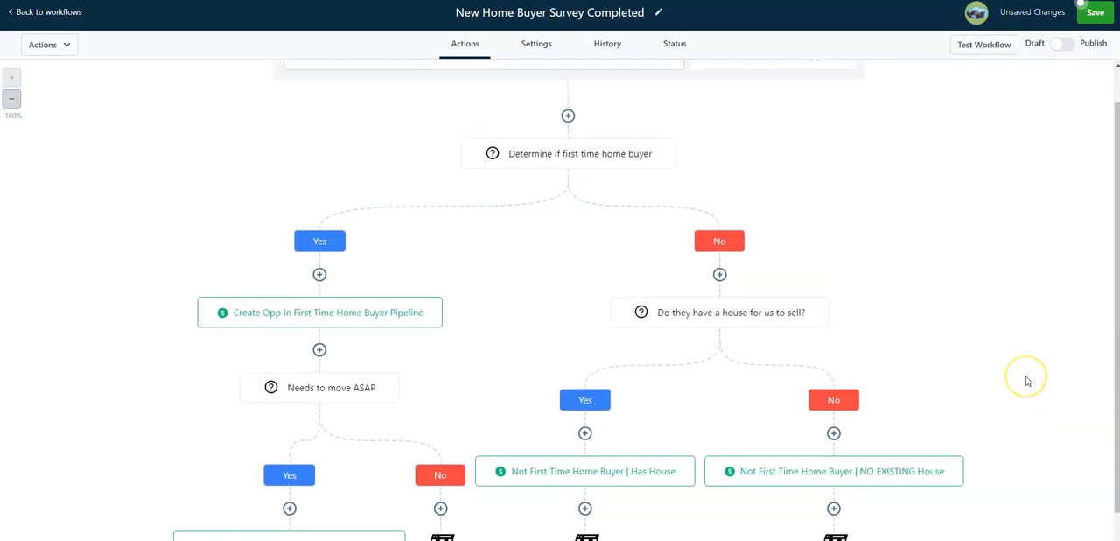
{"action": "scroll", "coordinate": [1029, 379], "scroll_direction": "down", "scroll_amount": 1}
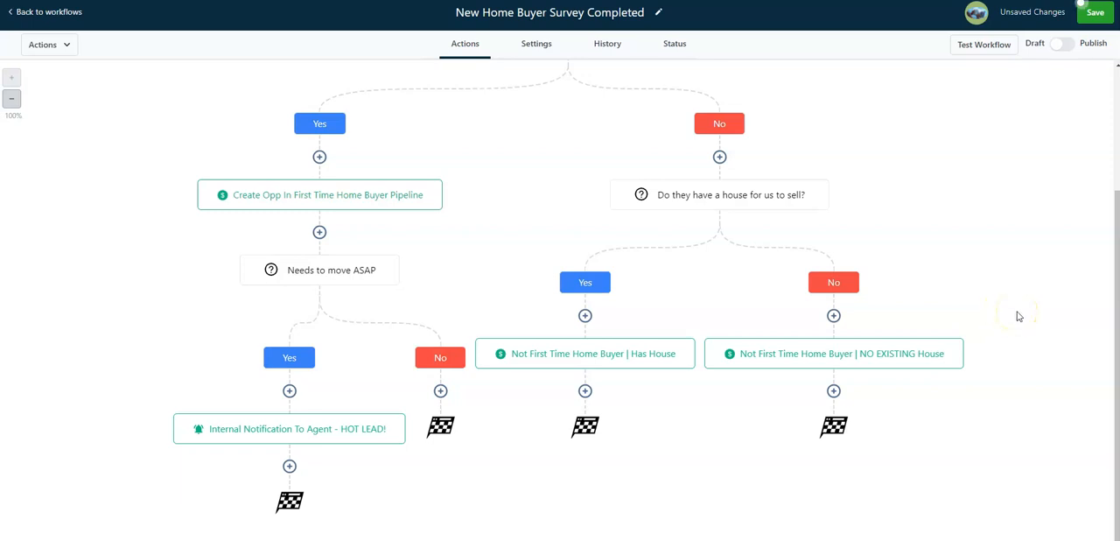
{"action": "scroll", "coordinate": [1019, 316], "scroll_direction": "up", "scroll_amount": 2}
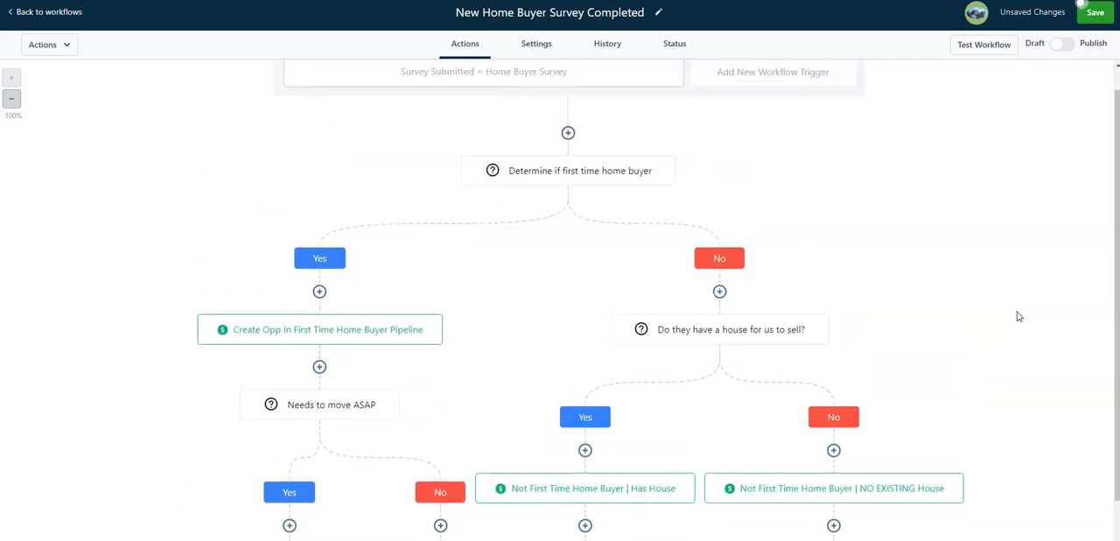
{"action": "scroll", "coordinate": [1019, 316], "scroll_direction": "down", "scroll_amount": 2}
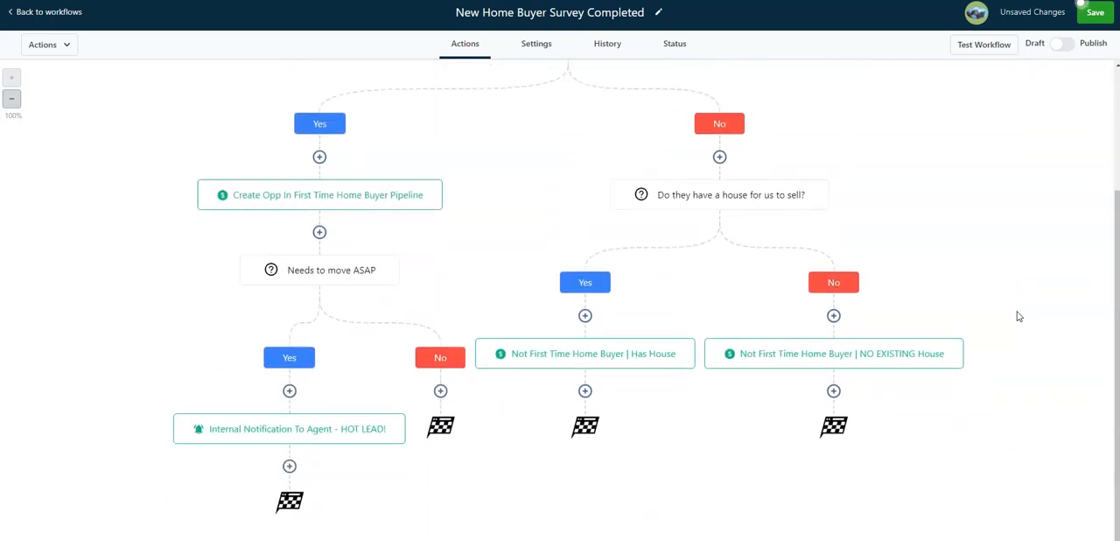